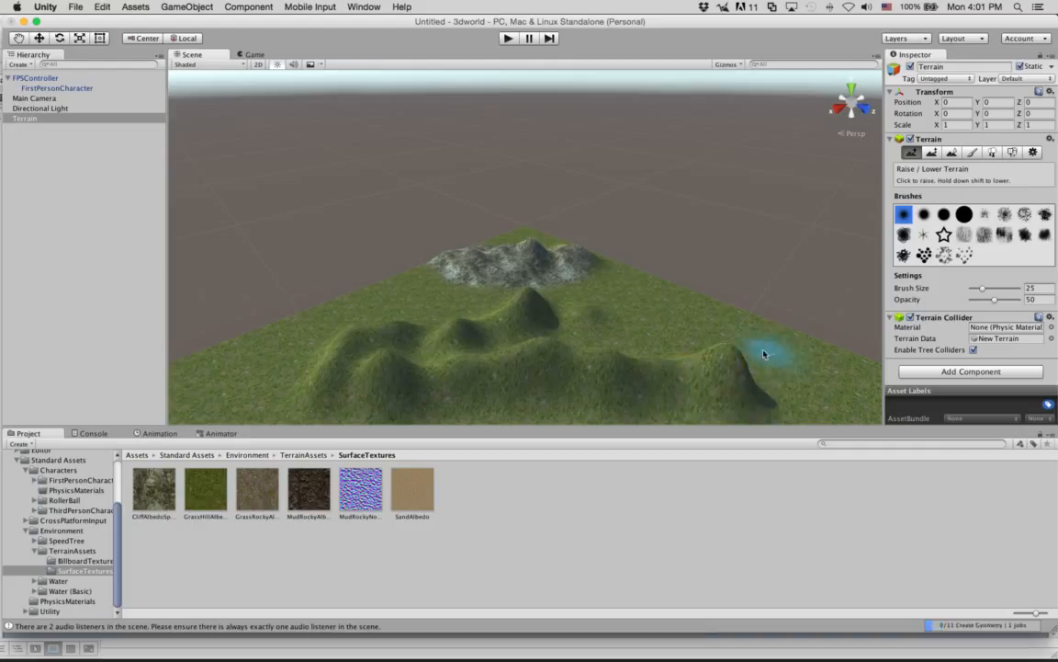
# Raise another grassy hill beside the foreground ridge and flatten all the grassy hills in front of the rocky mountain.
pyautogui.moveTo(763, 349)
pyautogui.mouseDown()
pyautogui.moveTo(746, 338)
pyautogui.moveTo(690, 366)
pyautogui.mouseUp()
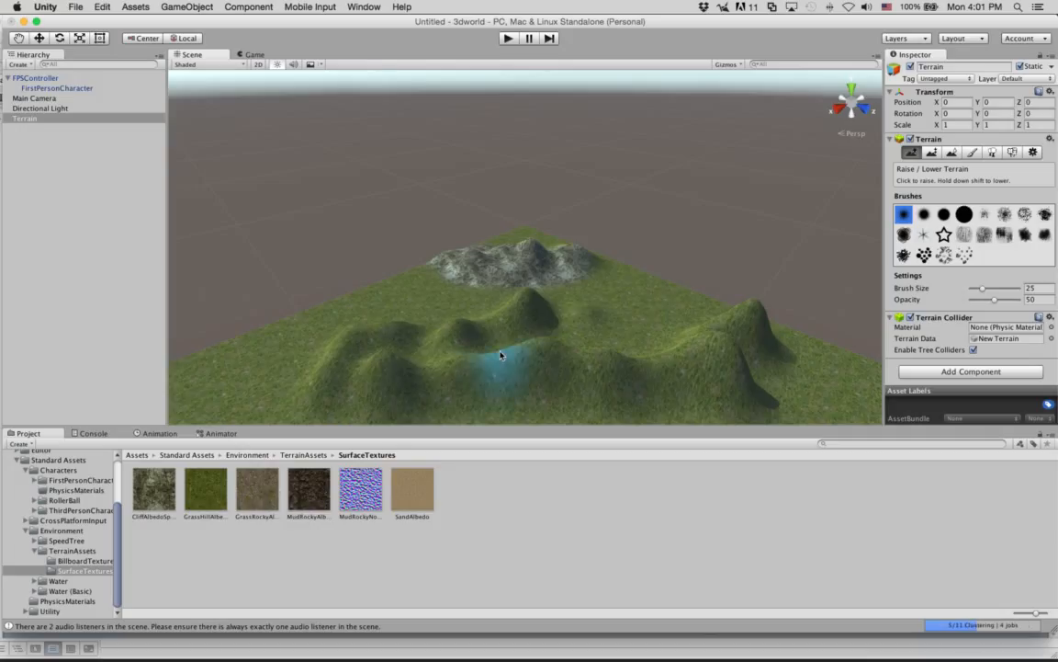
pyautogui.scroll(-5, 501, 353)
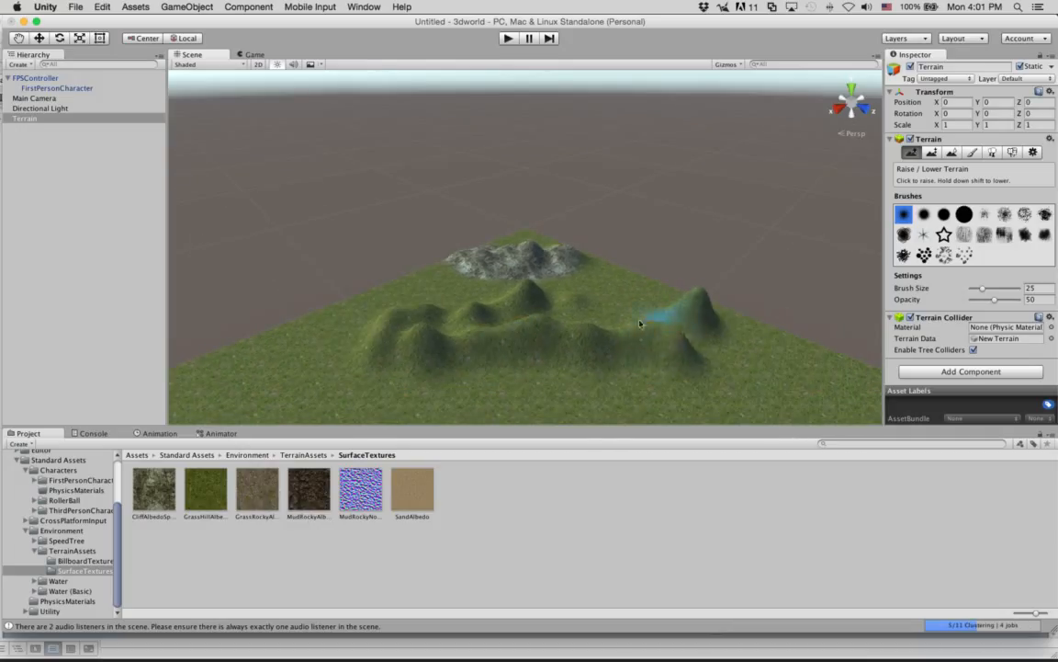
pyautogui.moveTo(701, 322)
pyautogui.keyDown('shift'); pyautogui.mouseDown()
pyautogui.moveTo(463, 331)
pyautogui.moveTo(350, 317)
pyautogui.moveTo(510, 292)
pyautogui.moveTo(531, 306)
pyautogui.moveTo(421, 336)
pyautogui.moveTo(558, 355)
pyautogui.moveTo(597, 352)
pyautogui.moveTo(657, 312)
pyautogui.moveTo(685, 319)
pyautogui.moveTo(597, 307)
pyautogui.moveTo(481, 314)
pyautogui.mouseUp(); pyautogui.keyUp('shift')
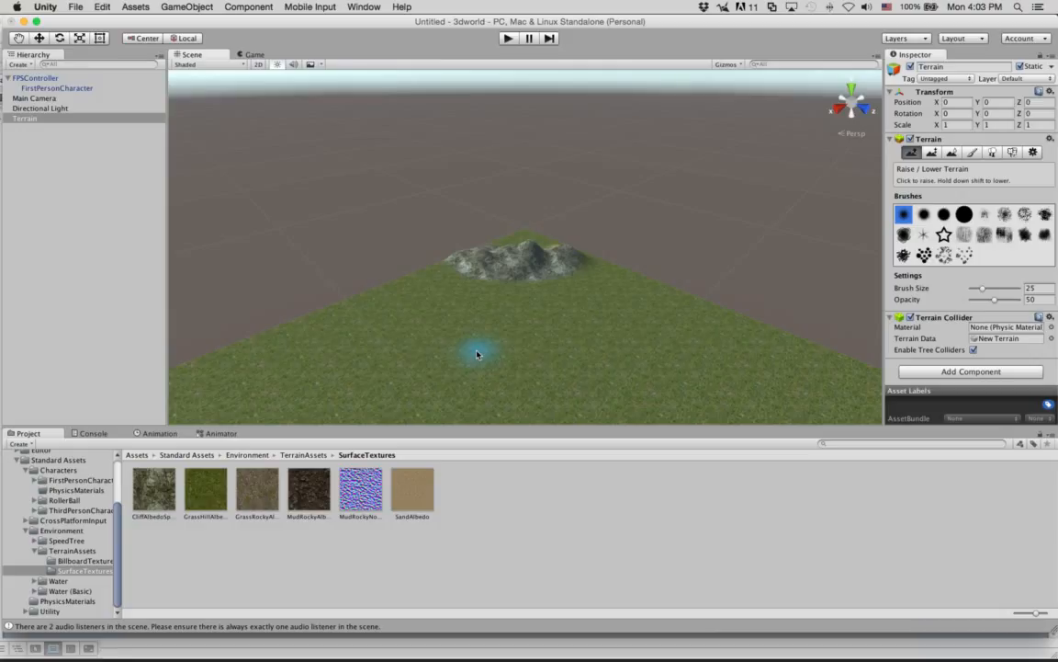
# Open the Asset Store window and move it aside within the workspace.
pyautogui.click(362, 7)
pyautogui.click(395, 180)
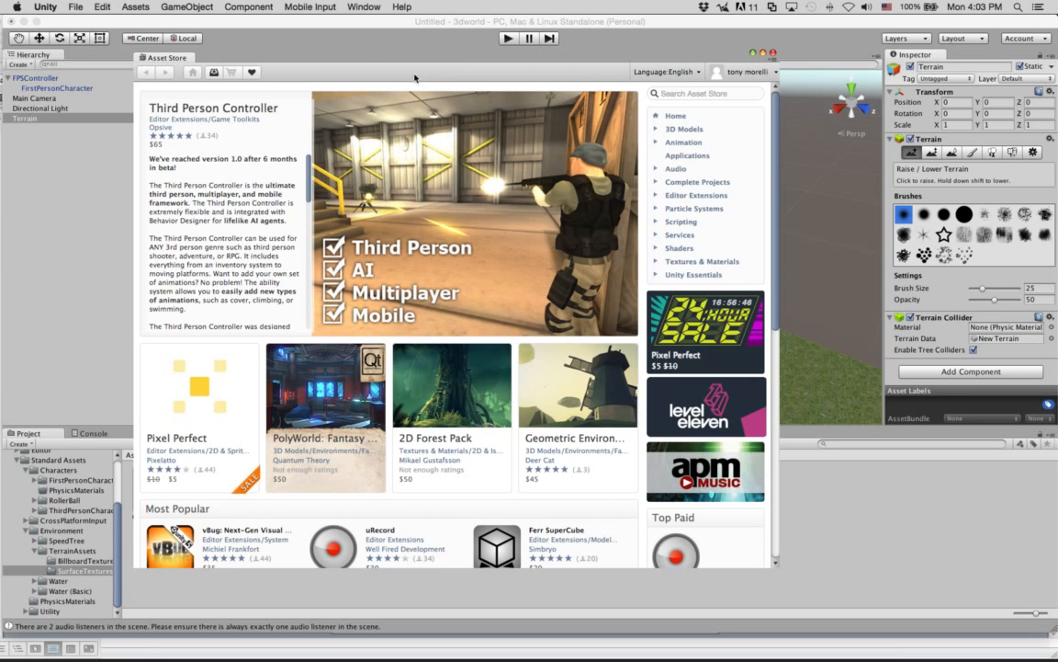
pyautogui.moveTo(394, 64); pyautogui.dragTo(504, 69)
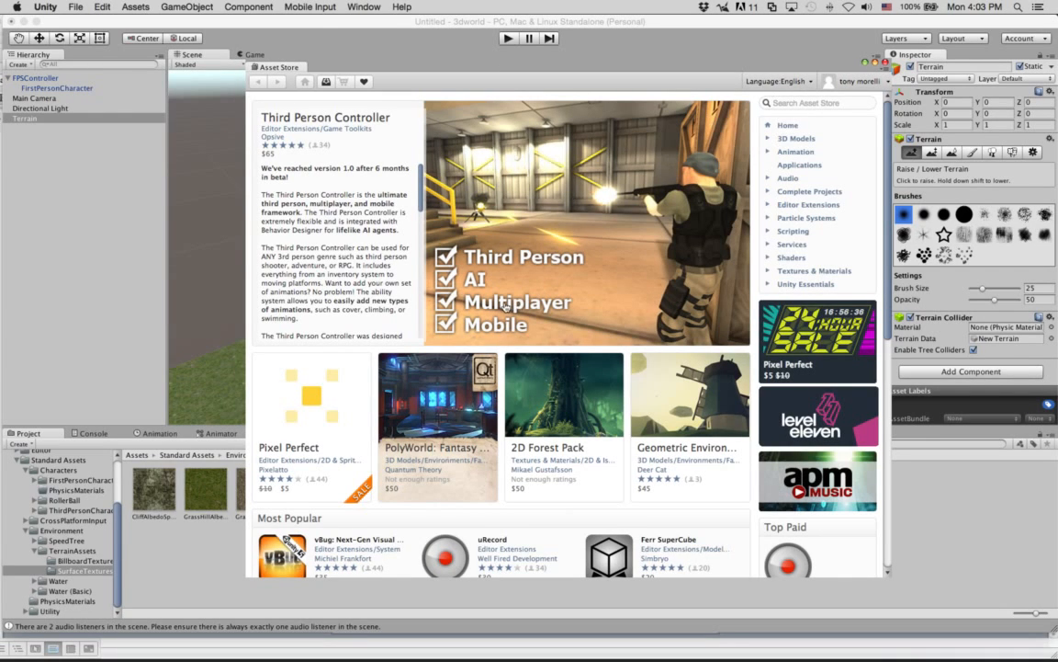
# Show the 3D Models category in the Asset Store and sort its listing by price.
pyautogui.click(767, 143)
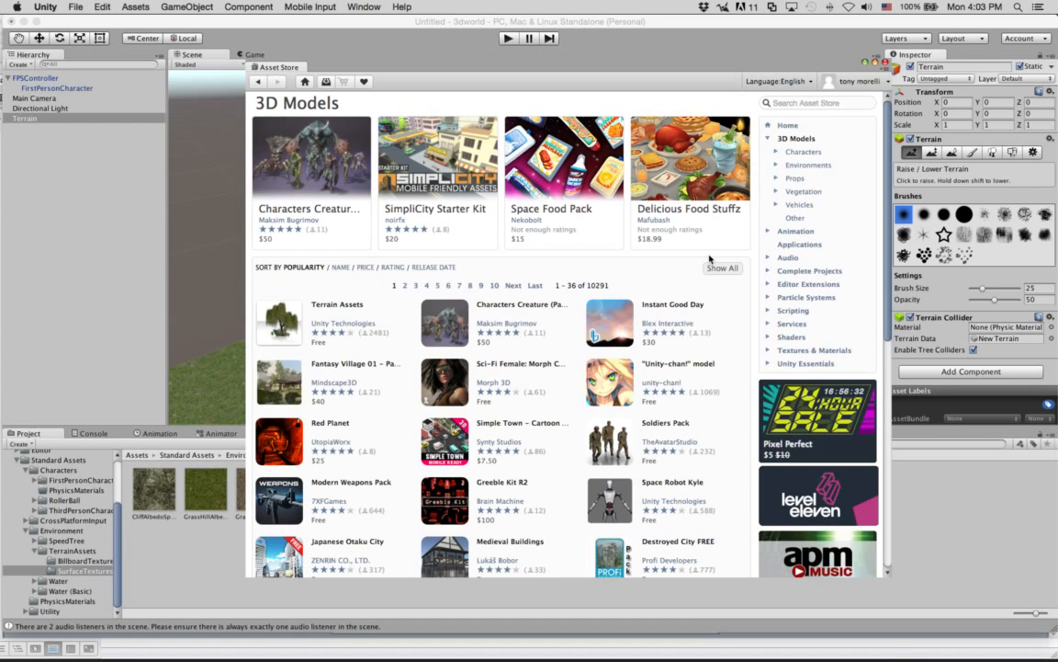
pyautogui.scroll(-1, 709, 260)
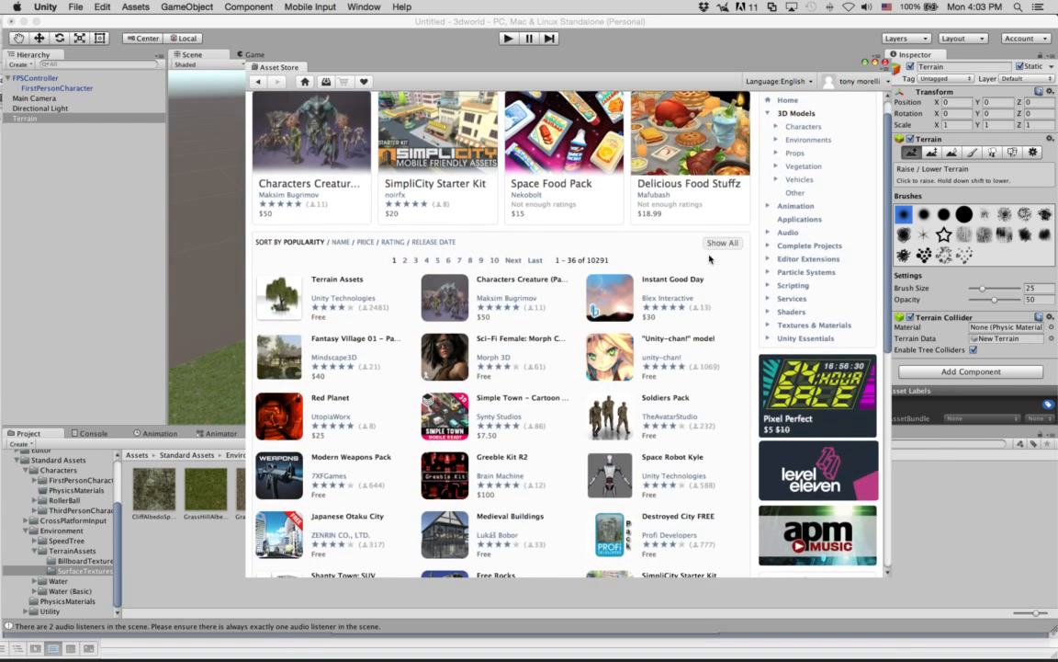
pyautogui.scroll(-3, 709, 260)
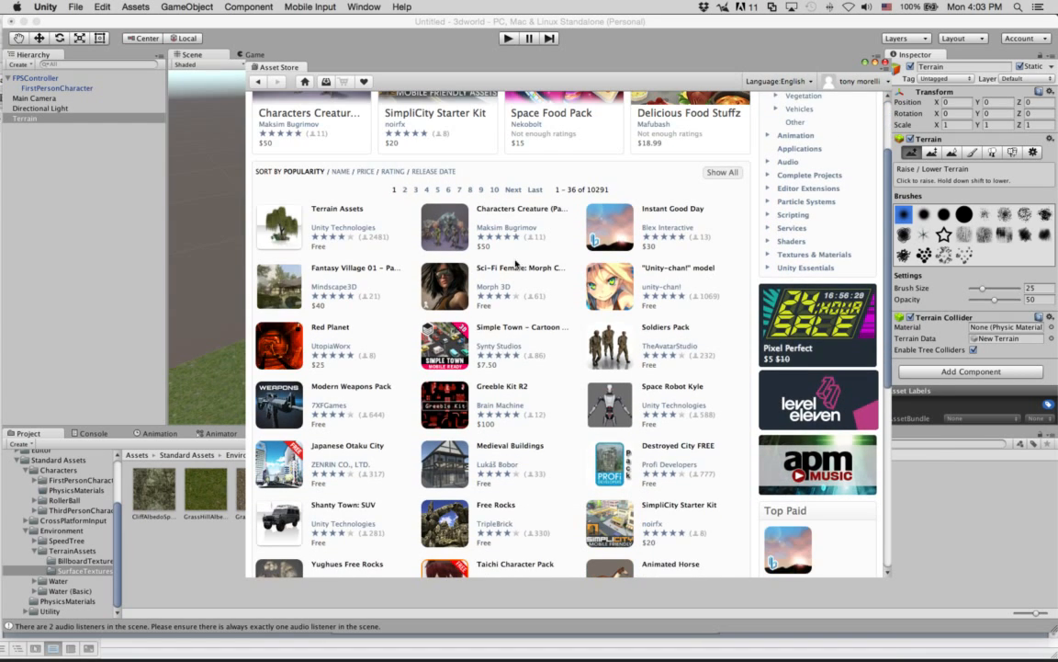
pyautogui.scroll(4, 577, 330)
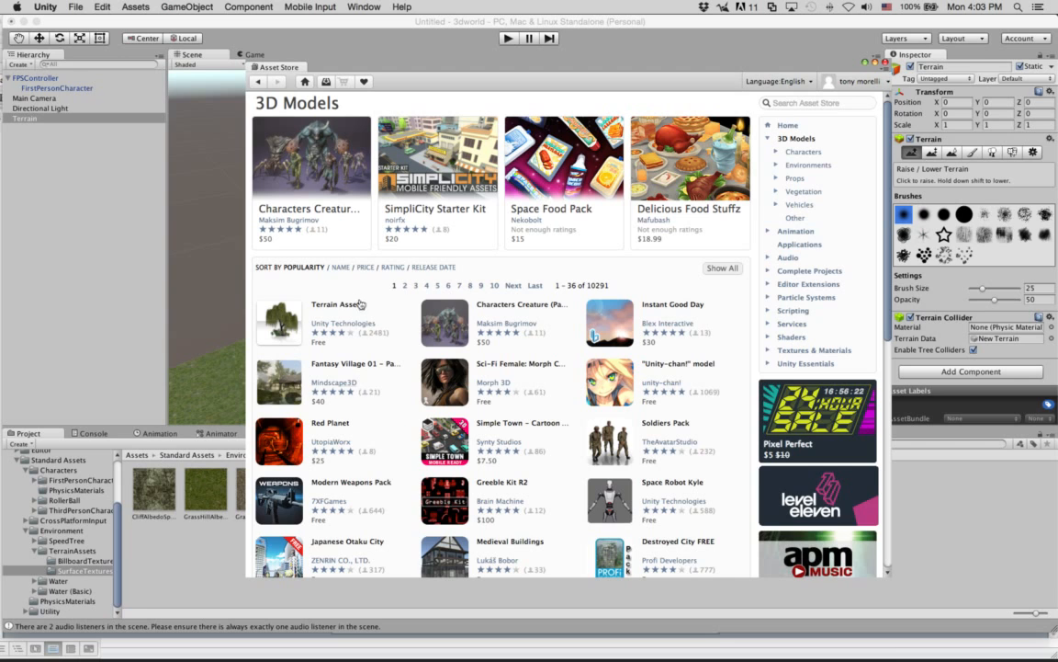
pyautogui.click(364, 266)
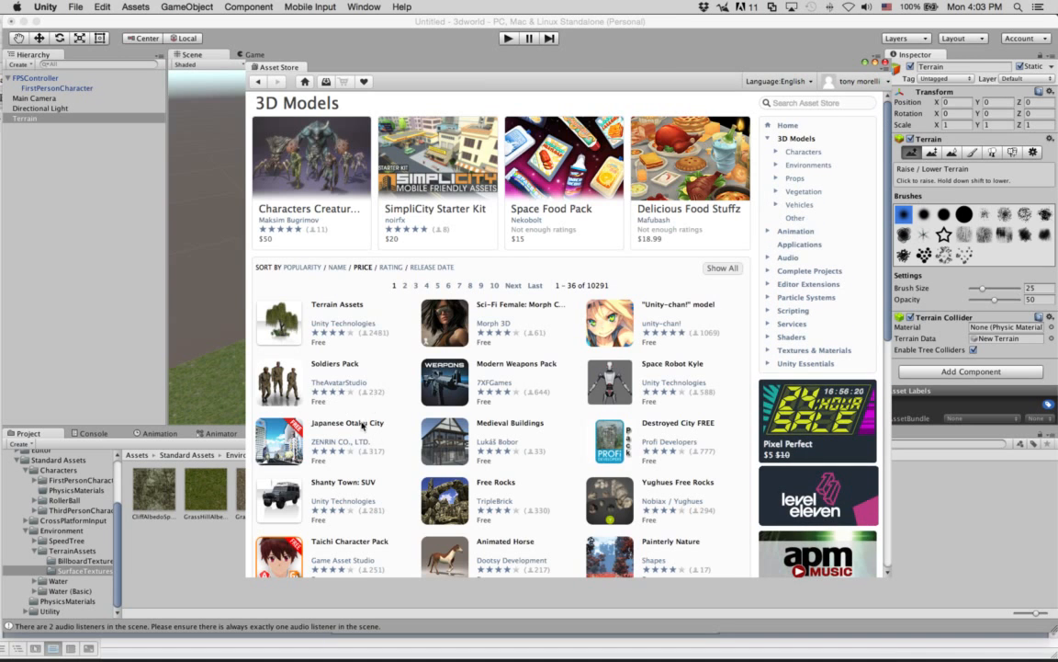
# Browse the free 3D models, view the Painterly Nature package details, and return to the 3D Models listing.
pyautogui.scroll(-5, 599, 455)
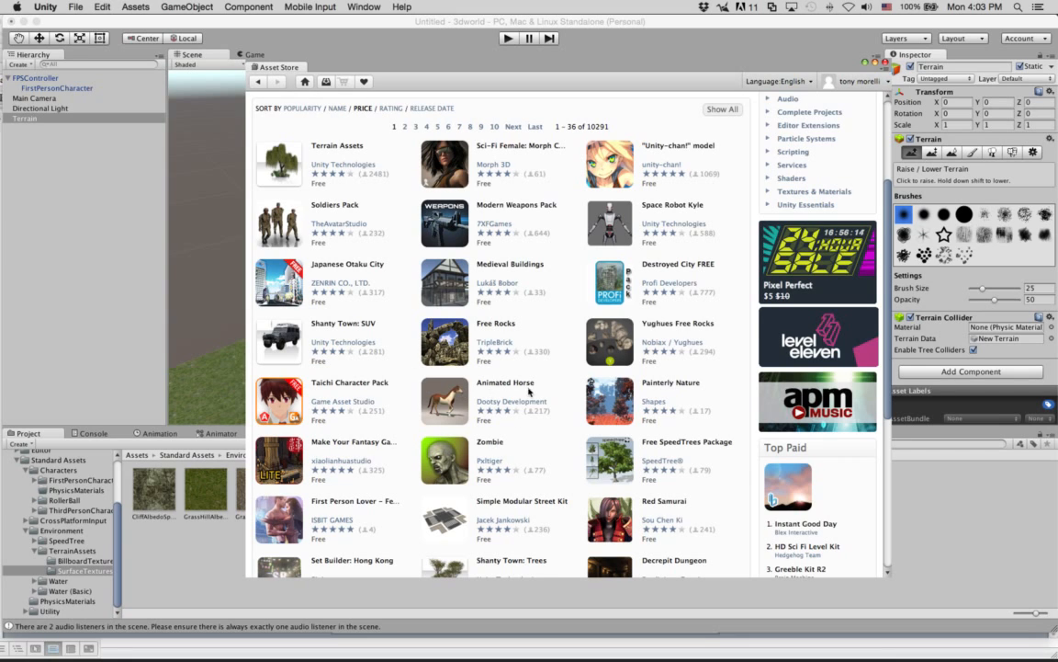
pyautogui.scroll(-1, 529, 393)
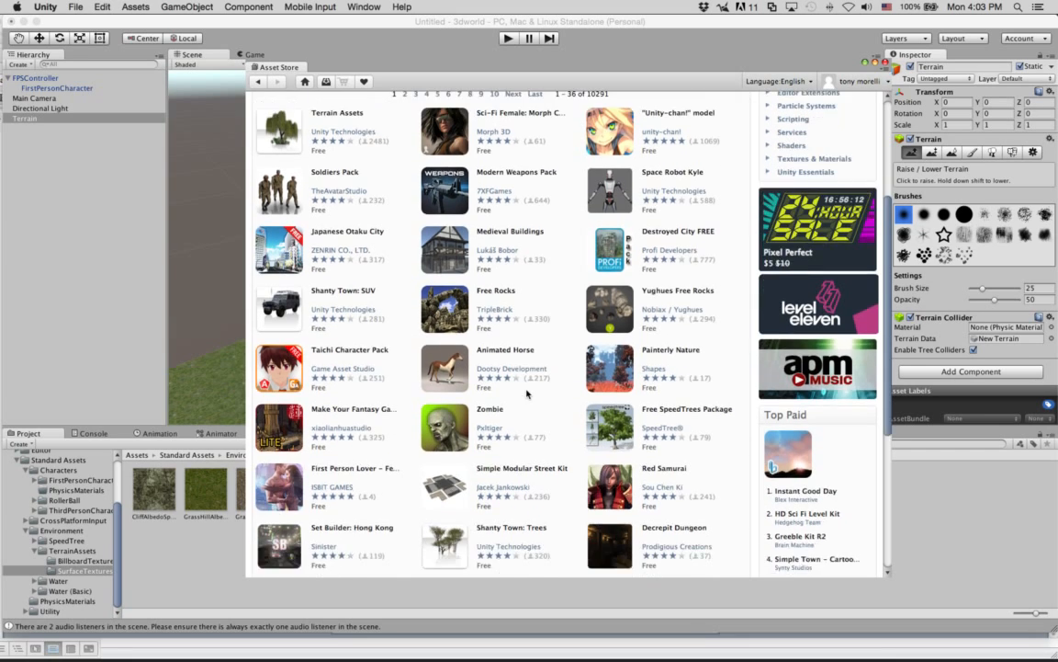
pyautogui.scroll(-6, 527, 393)
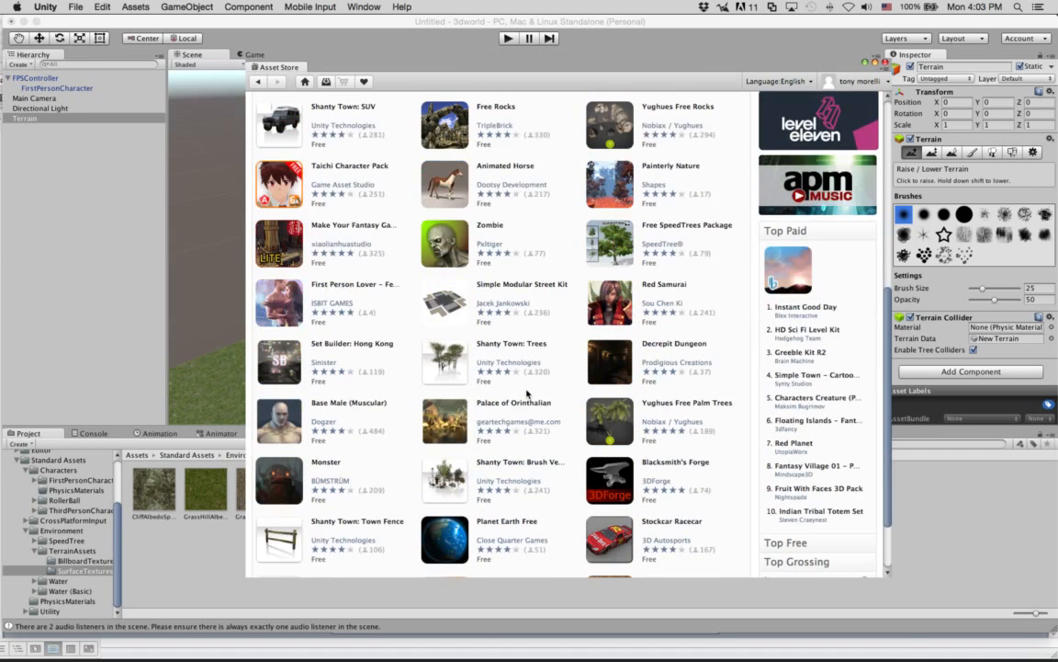
pyautogui.scroll(-1, 526, 392)
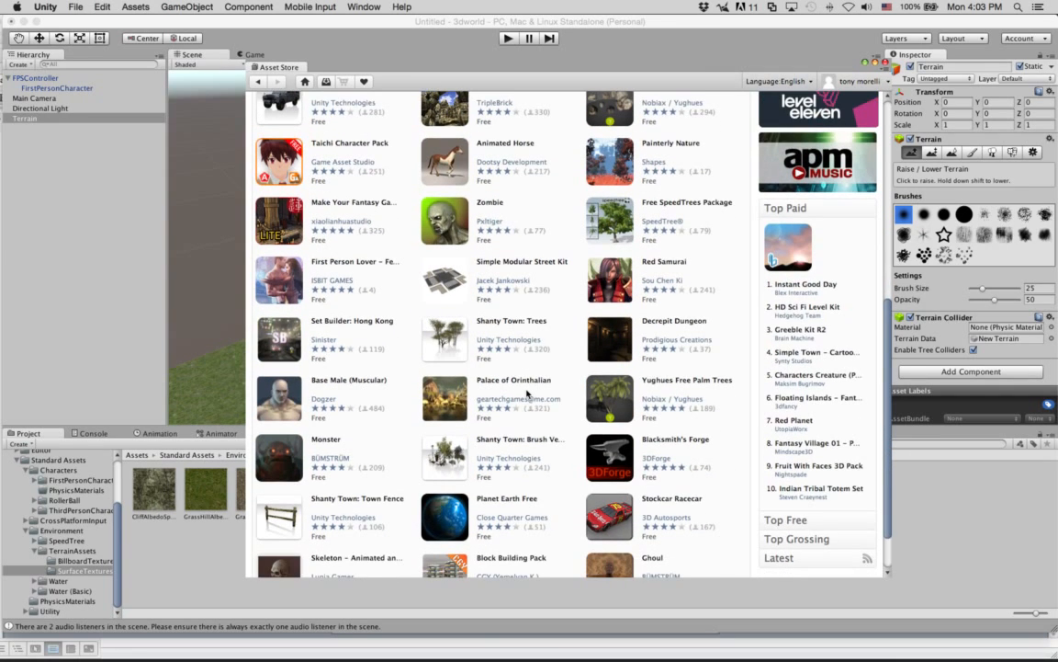
pyautogui.scroll(1, 528, 393)
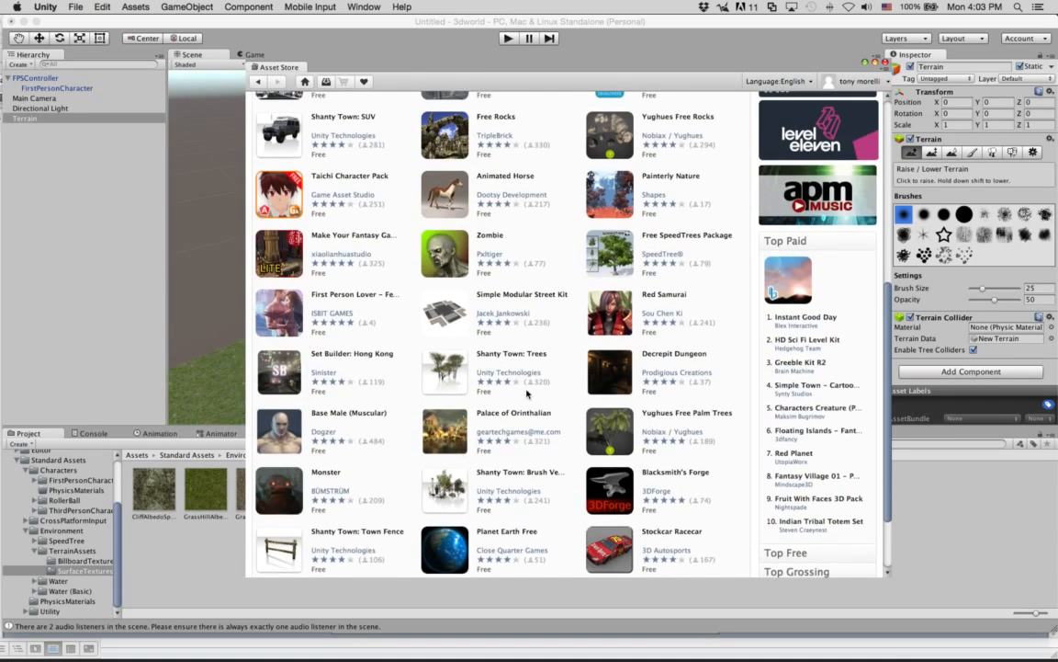
pyautogui.scroll(6, 528, 393)
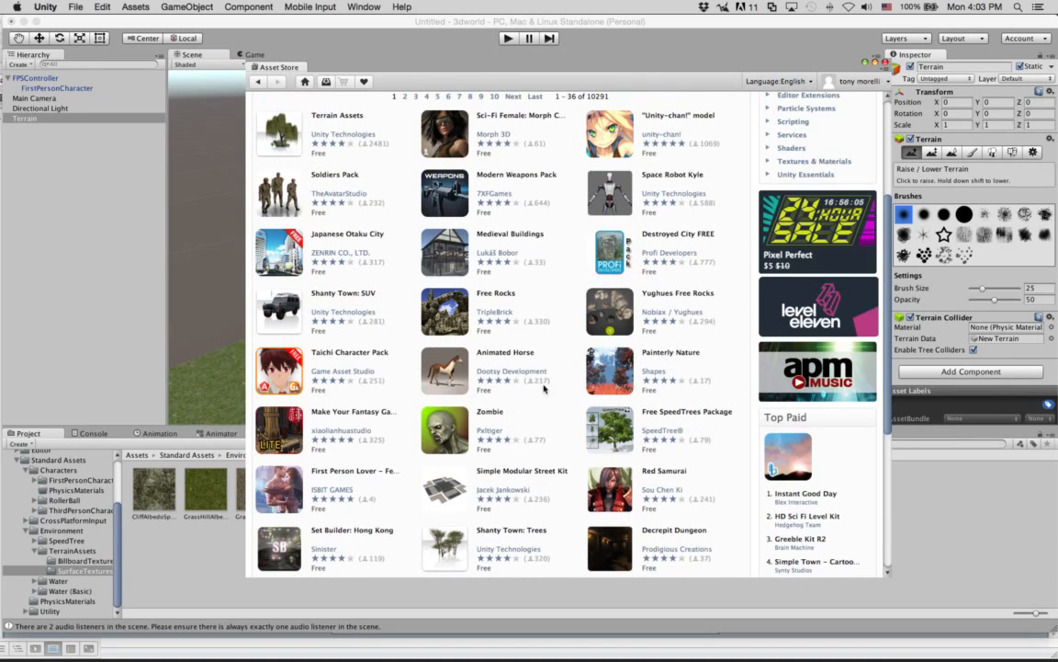
pyautogui.click(661, 354)
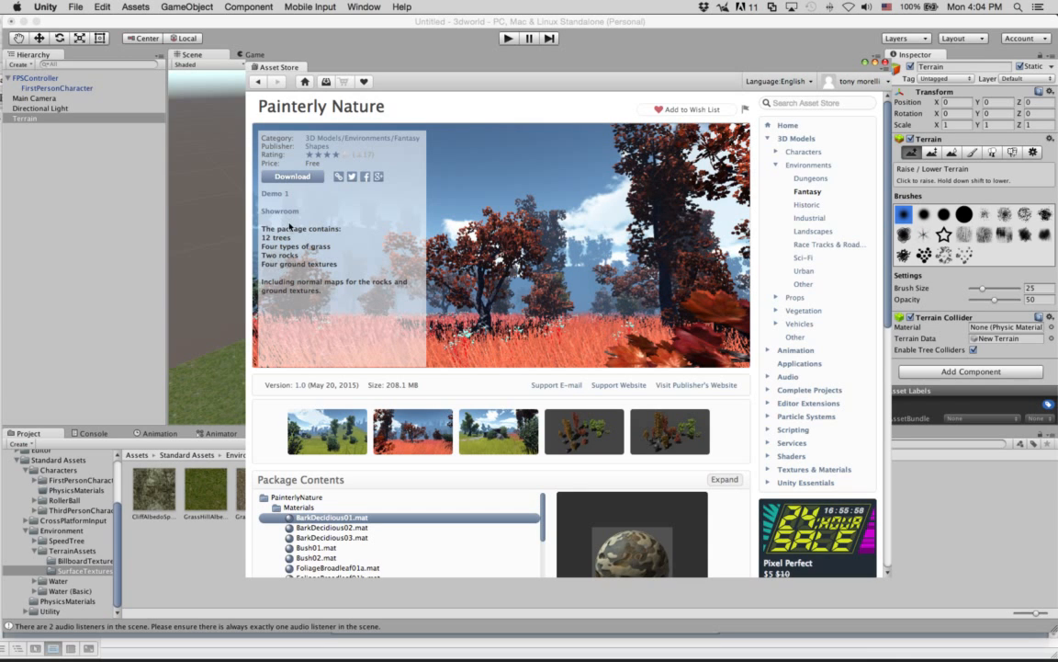
pyautogui.click(258, 82)
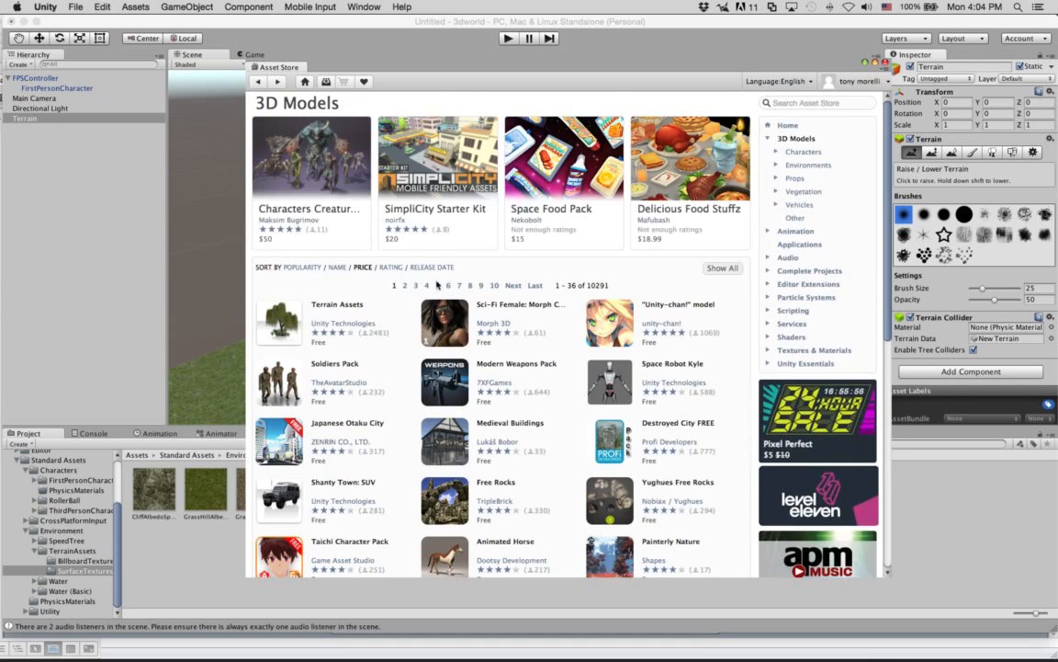
# Download the free Block Building Pack from the 3D Models listing and import all of its files into the project.
pyautogui.scroll(-5, 412, 300)
pyautogui.scroll(-1, 412, 300)
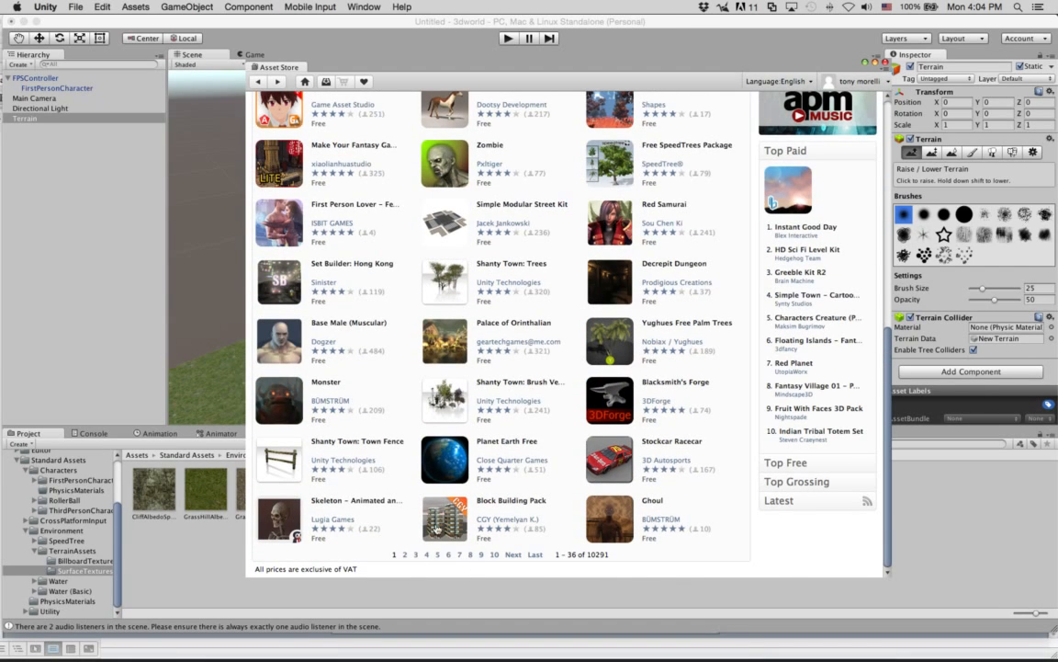
pyautogui.click(437, 527)
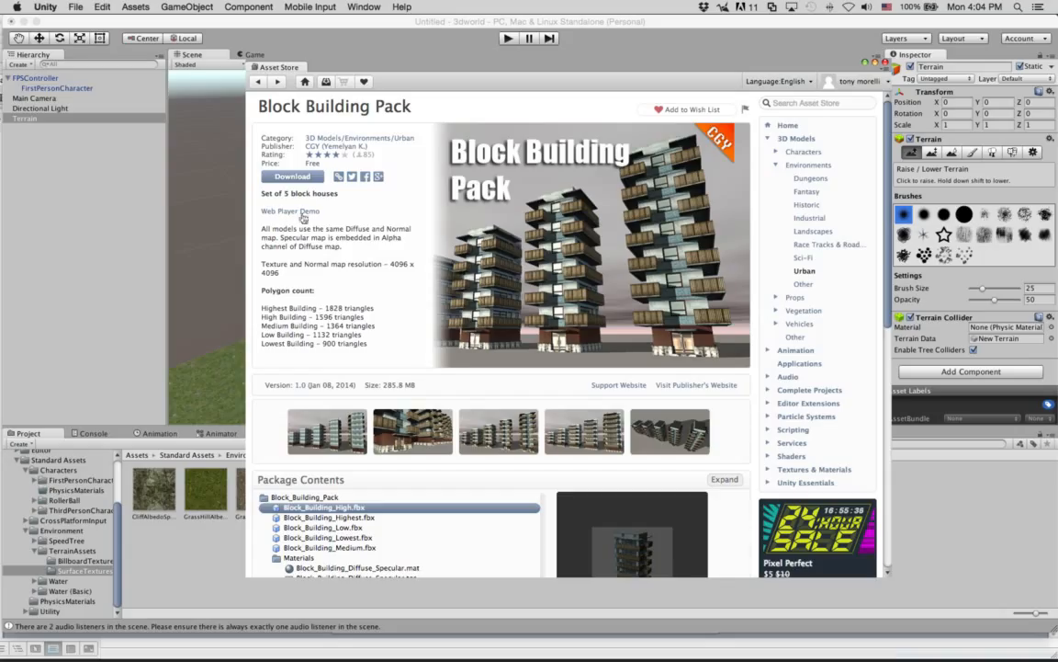
pyautogui.click(312, 179)
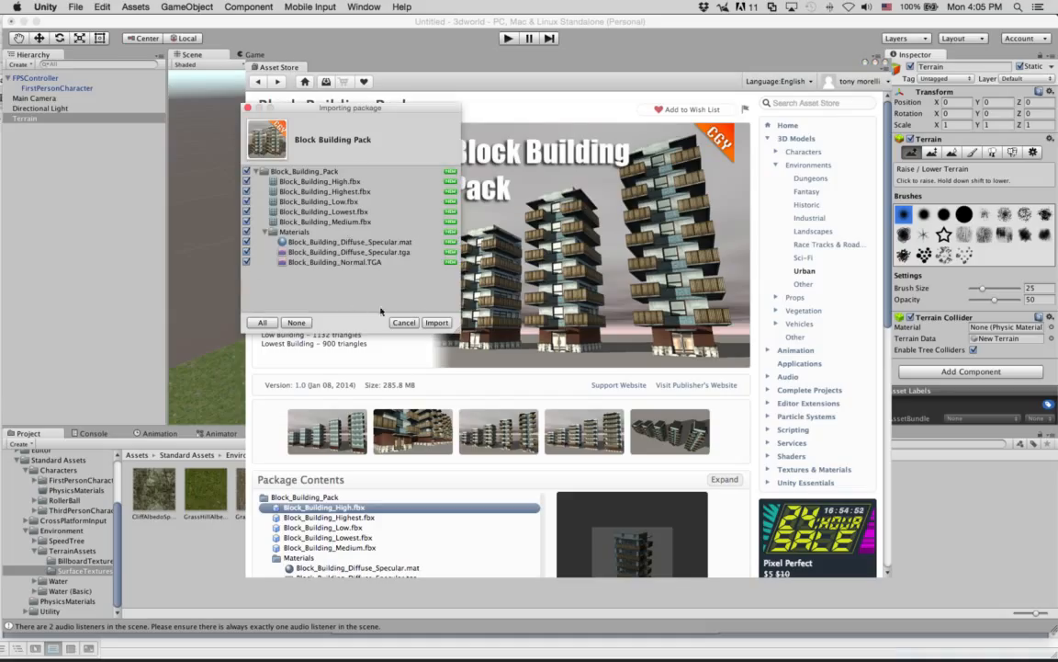
pyautogui.click(449, 322)
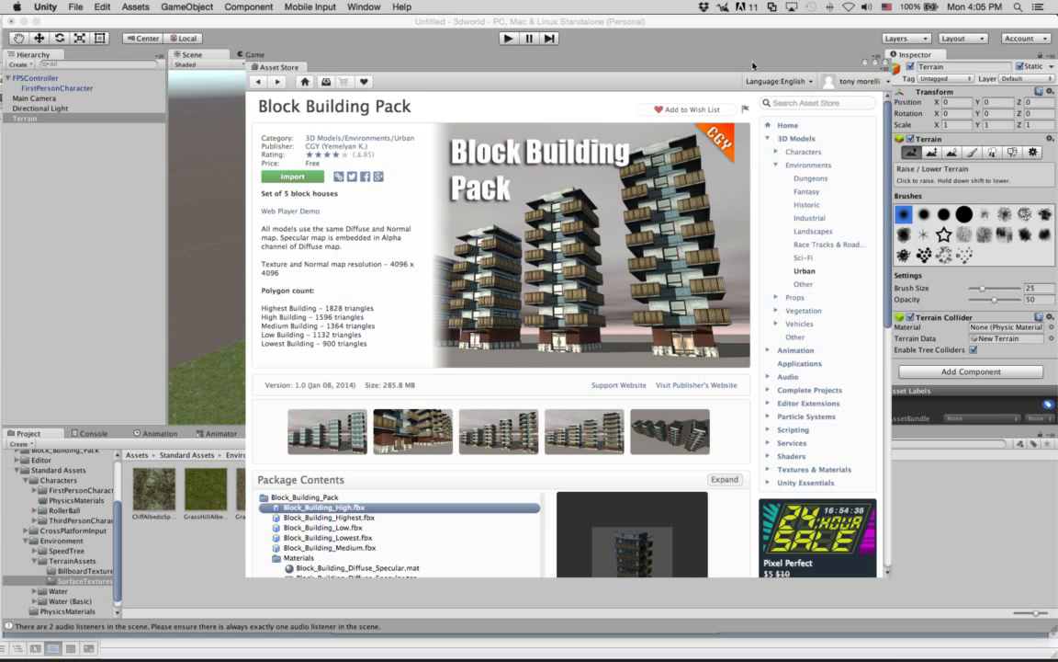
# Close the Asset Store window and open the Block_Building_Pack folder in the project's assets.
pyautogui.moveTo(874, 68); pyautogui.dragTo(806, 64)
pyautogui.click(835, 66)
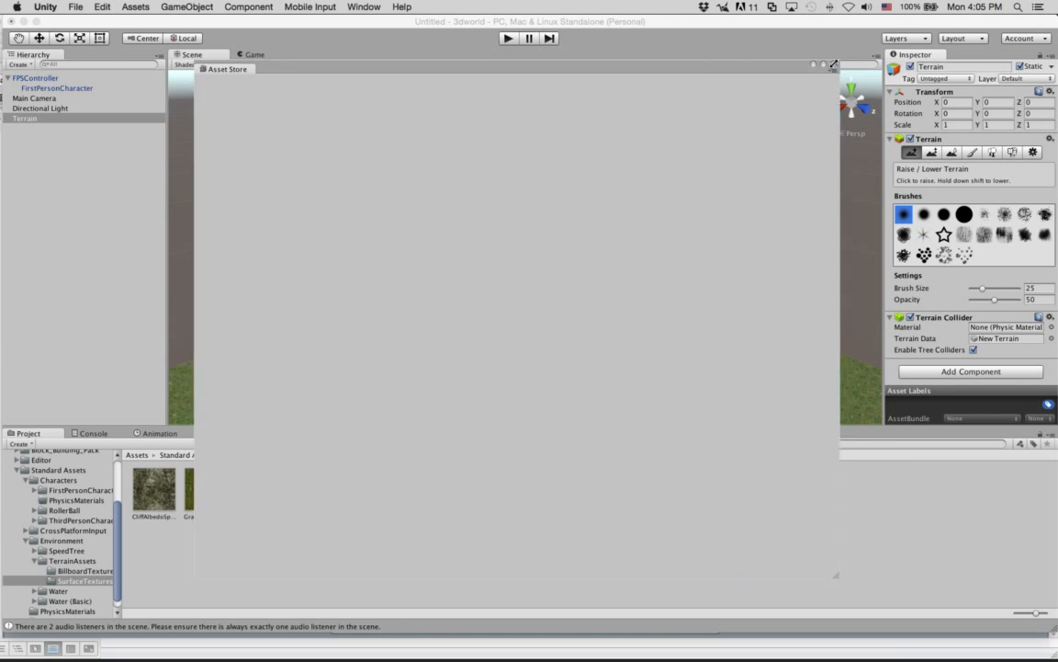
pyautogui.click(158, 571)
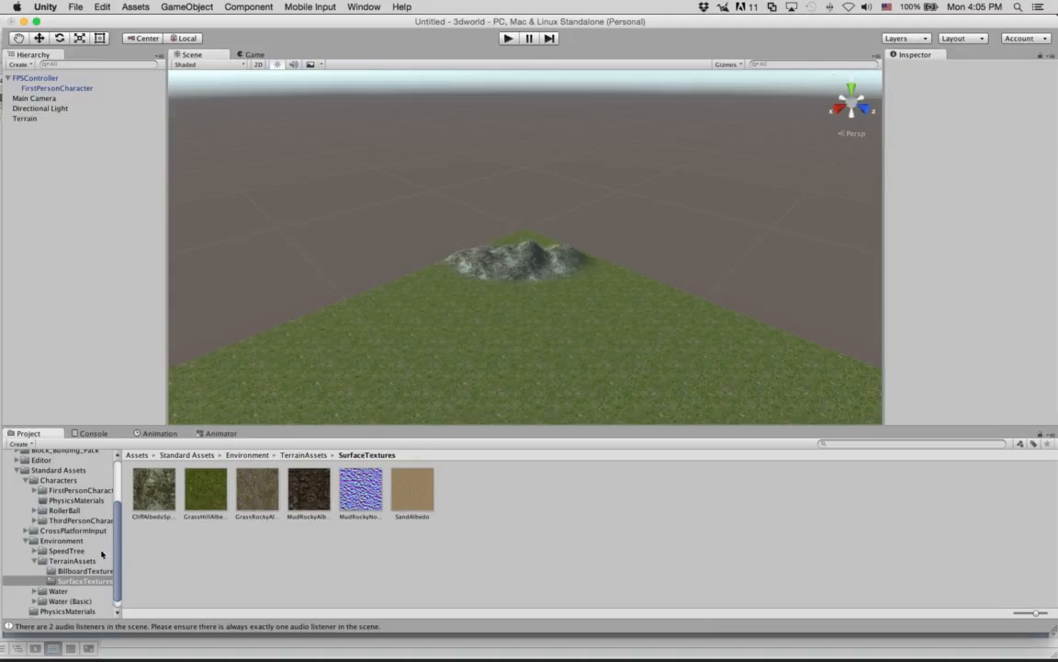
pyautogui.moveTo(117, 549); pyautogui.dragTo(119, 493)
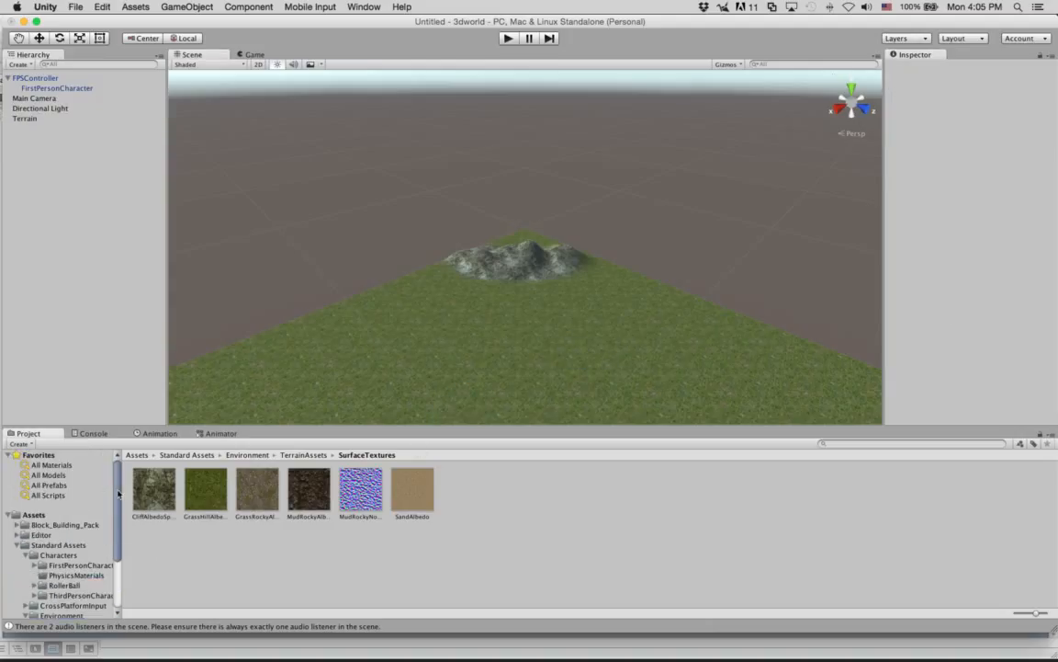
pyautogui.click(14, 525)
pyautogui.click(62, 525)
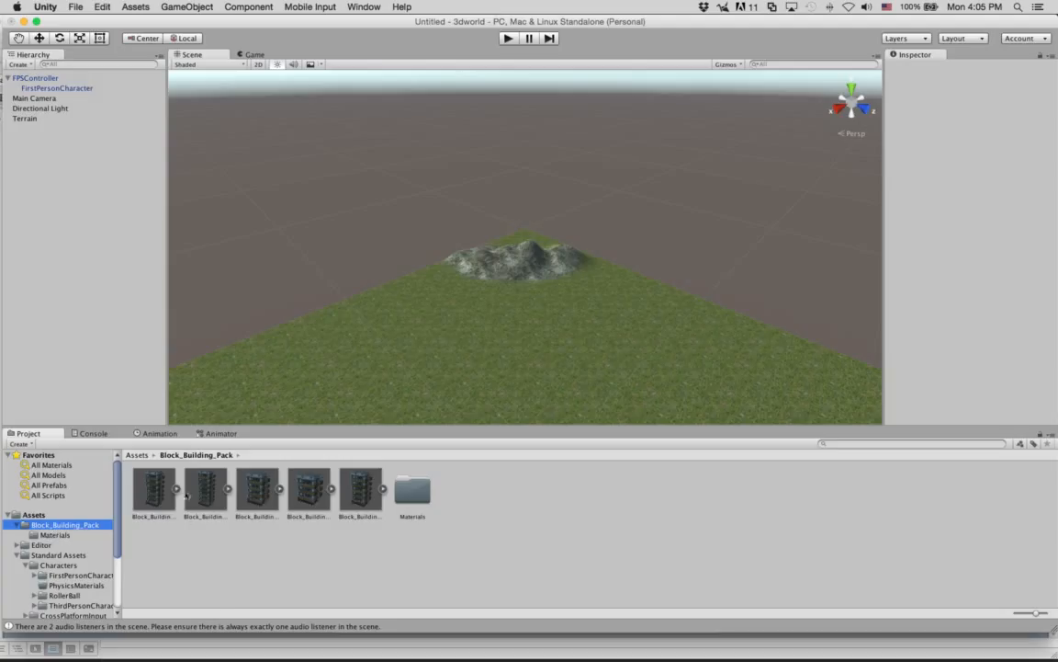
# Preview the imported building models and place Block_Building_High on the grass in front of the rocky mountain.
pyautogui.click(150, 492)
pyautogui.click(197, 492)
pyautogui.click(246, 491)
pyautogui.click(311, 500)
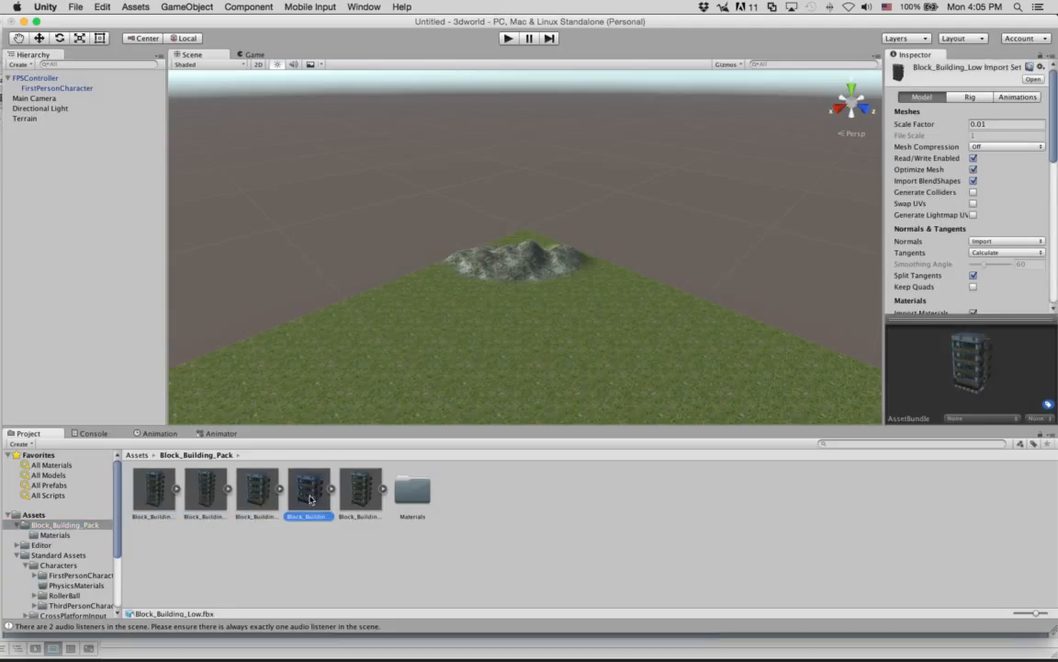
pyautogui.press('Right')
pyautogui.moveTo(135, 496); pyautogui.dragTo(444, 306)
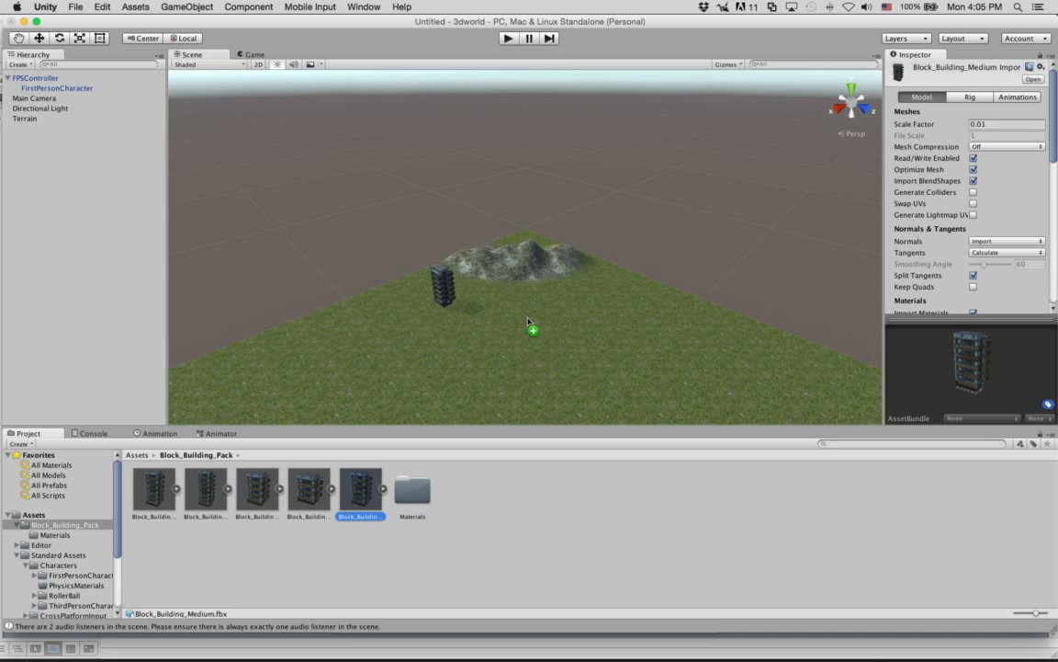
pyautogui.scroll(5, 444, 305)
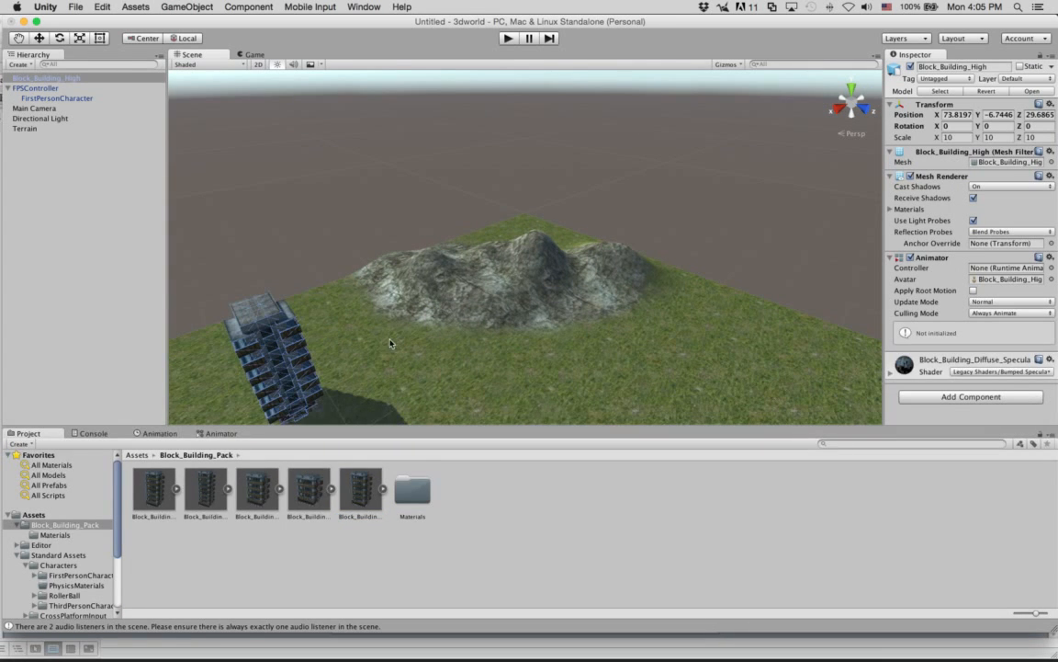
# Play the scene in first person, walk over the mountain to the building, and try walking into its entrance wall.
pyautogui.click(508, 38)
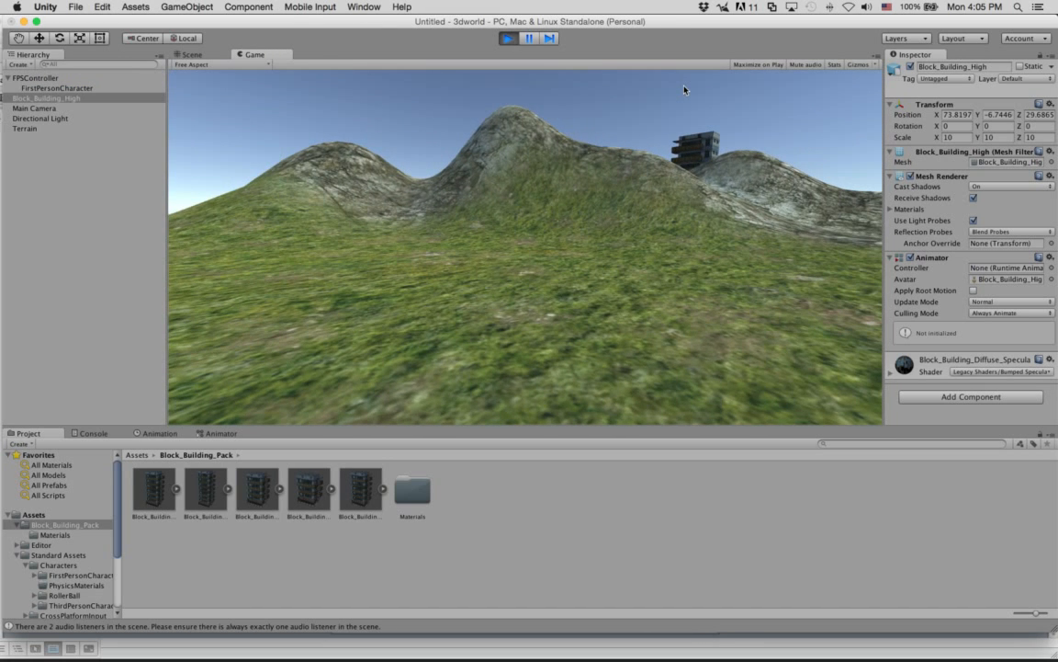
pyautogui.press('w')
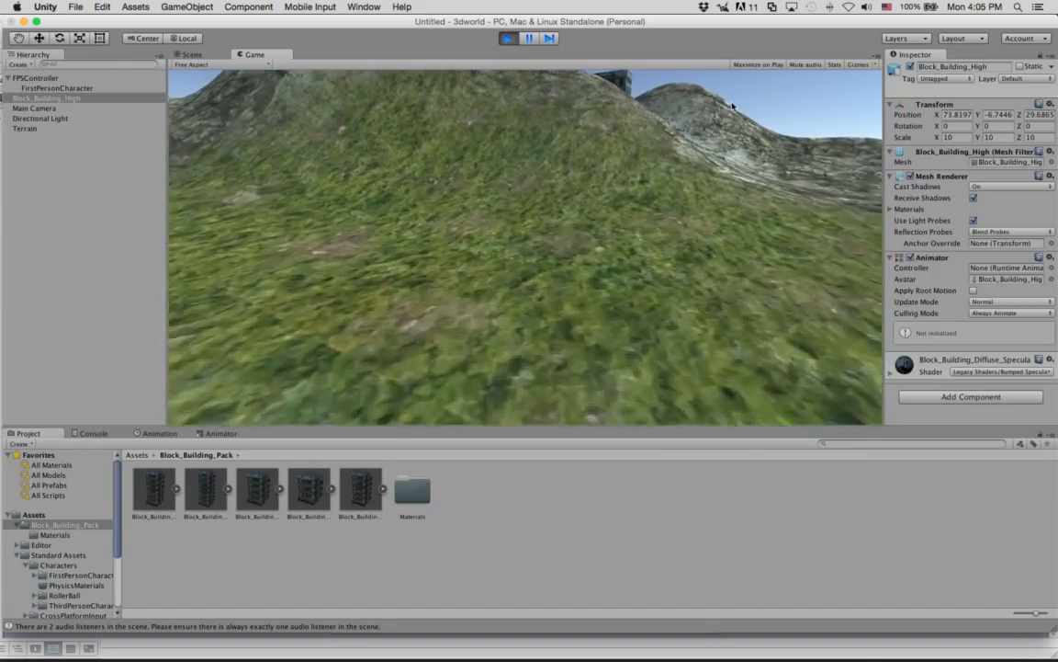
pyautogui.press('w')
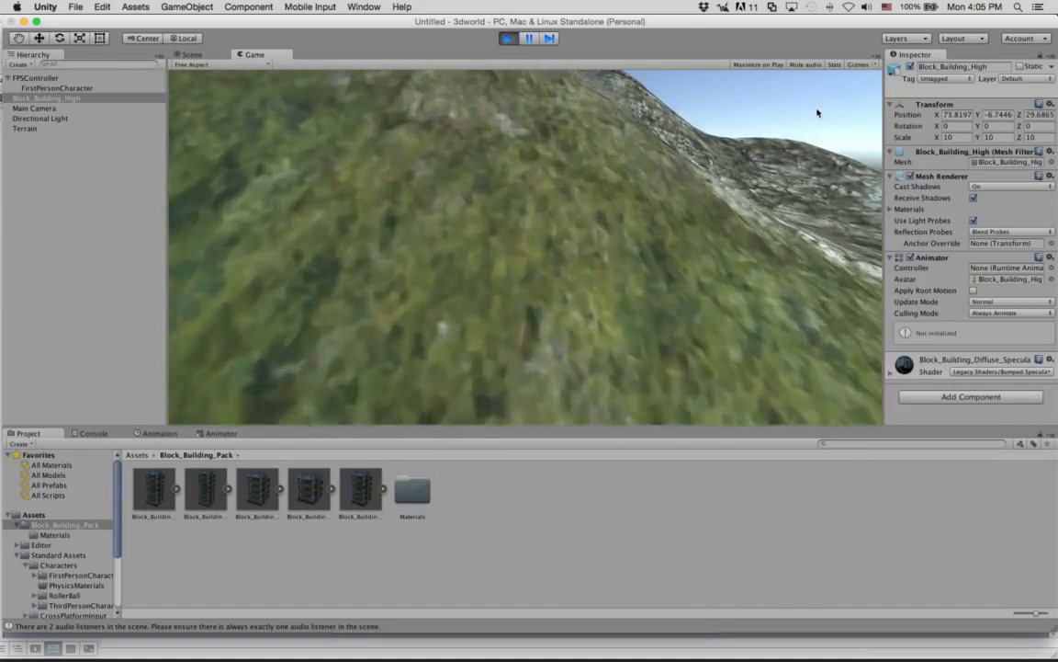
pyautogui.press('w')
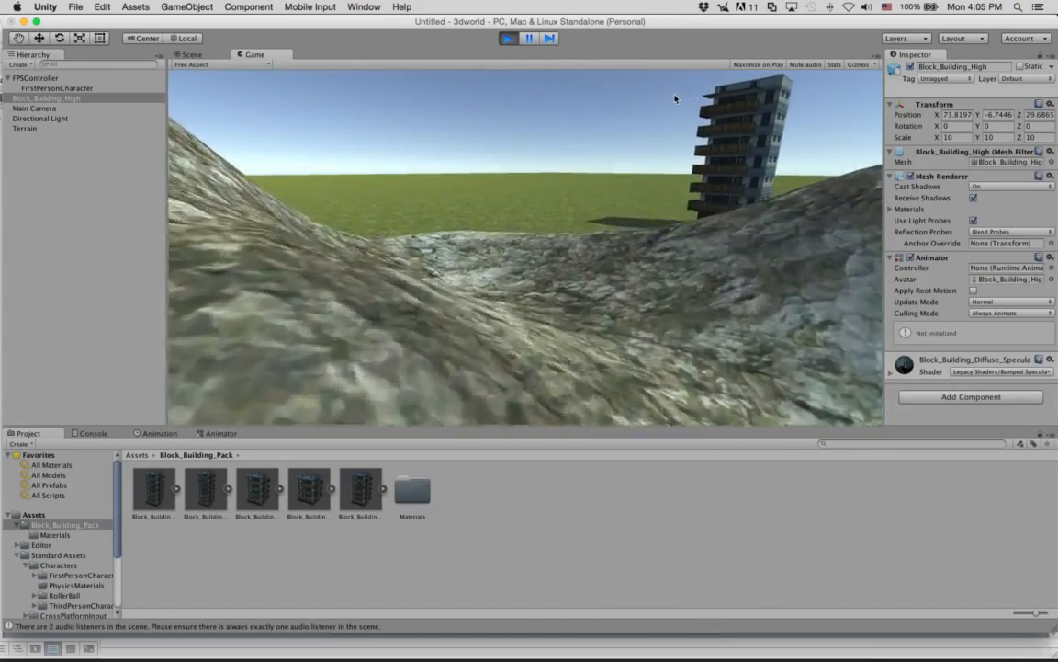
pyautogui.press('w')
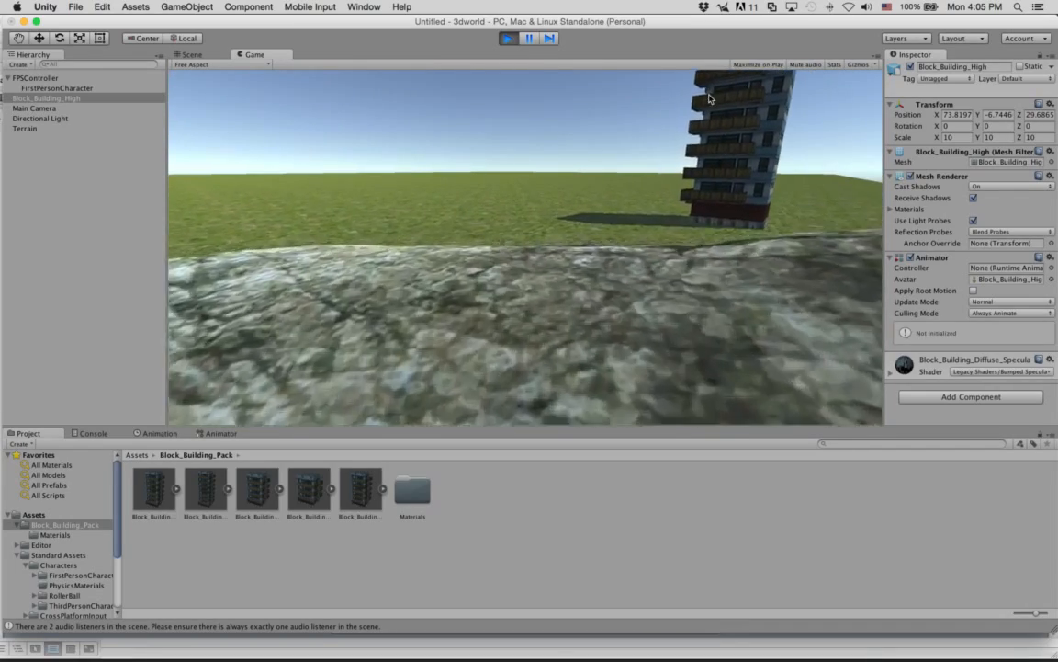
pyautogui.press('w')
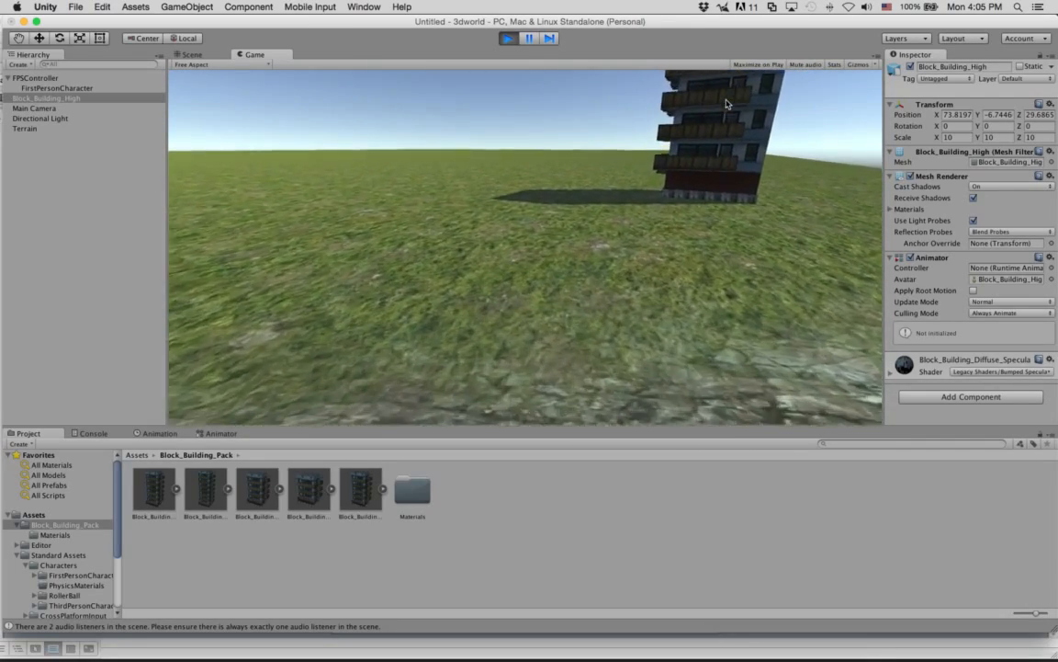
pyautogui.press('w')
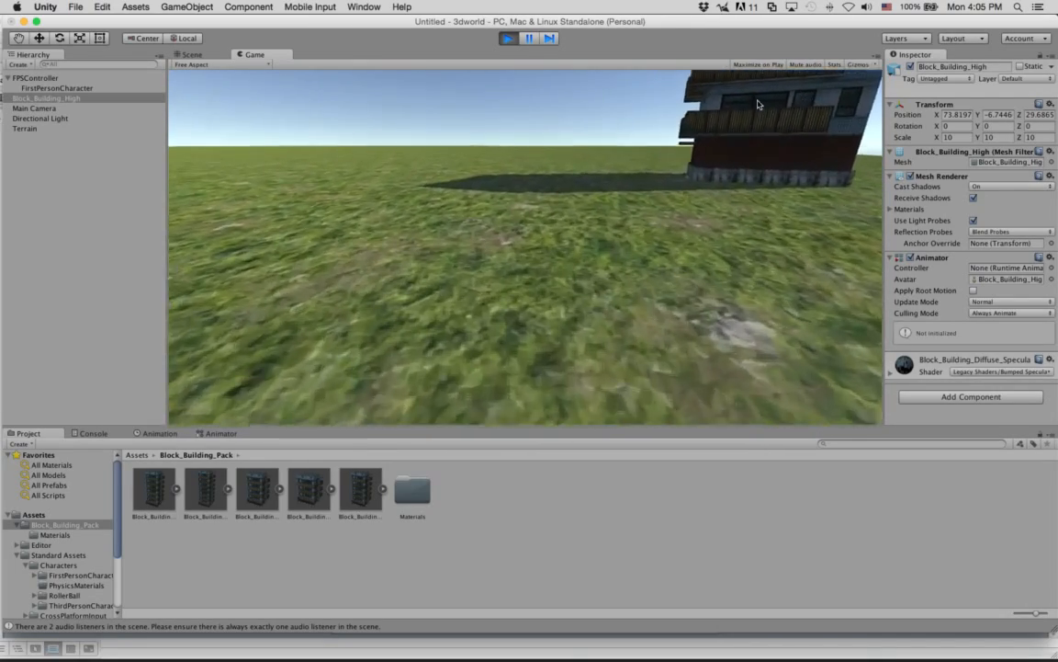
pyautogui.press('w')
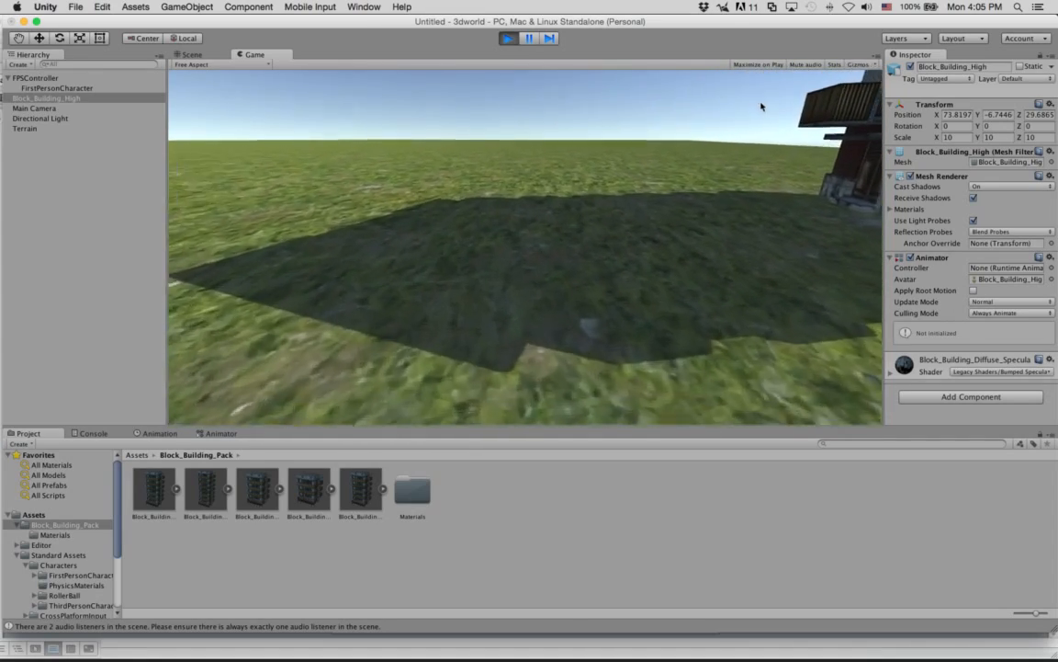
pyautogui.press('w')
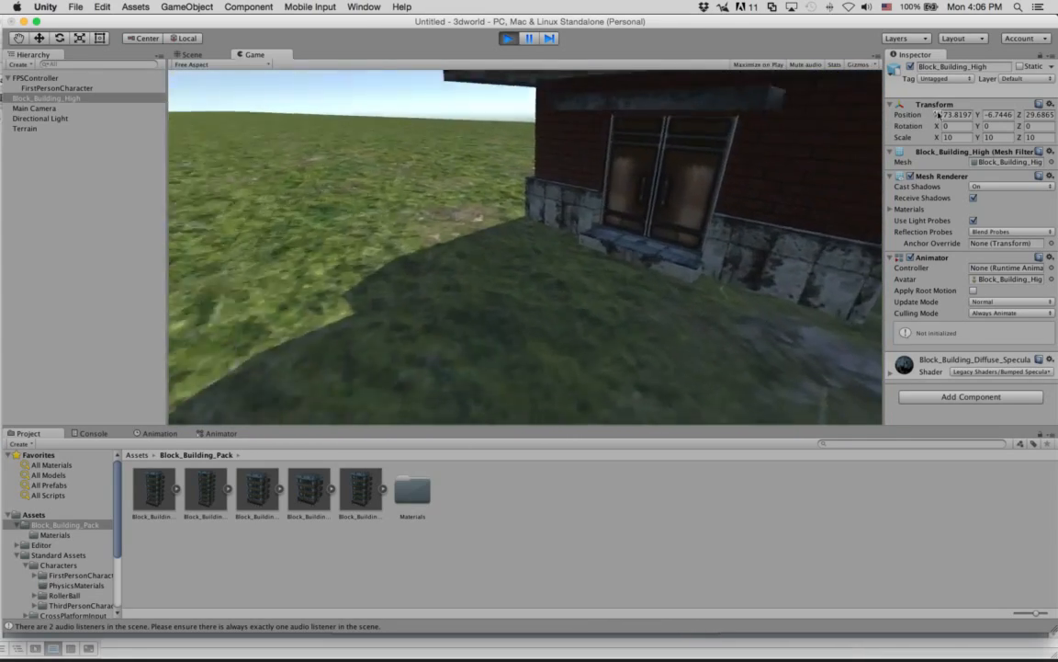
pyautogui.press('w')
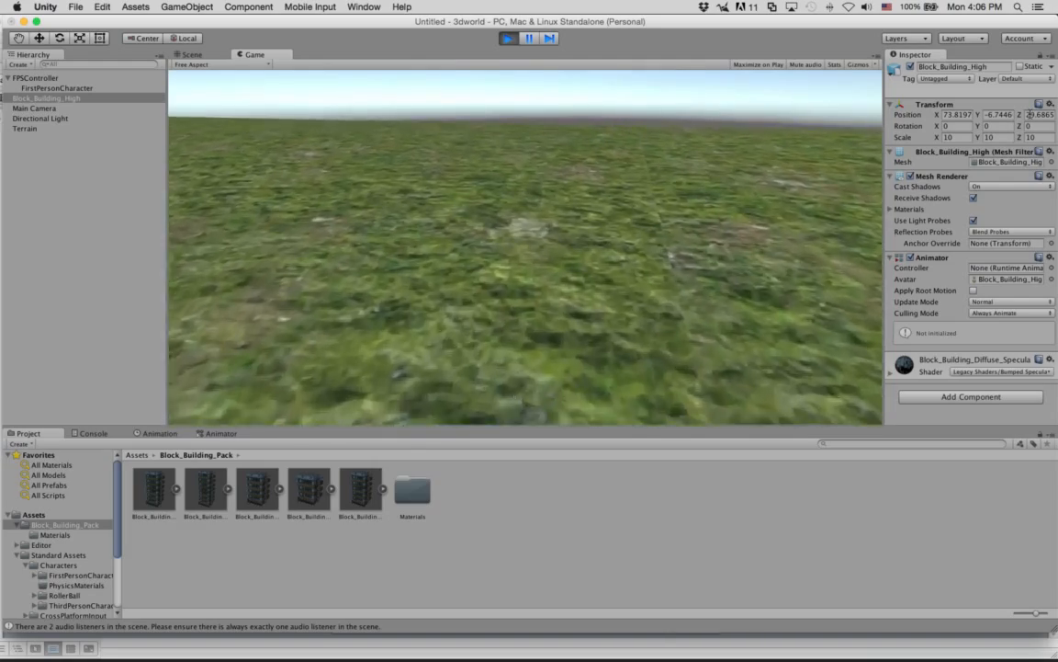
# Turn back to the building, circle it to inspect its sides from outside, and stop the play test.
pyautogui.press('w')
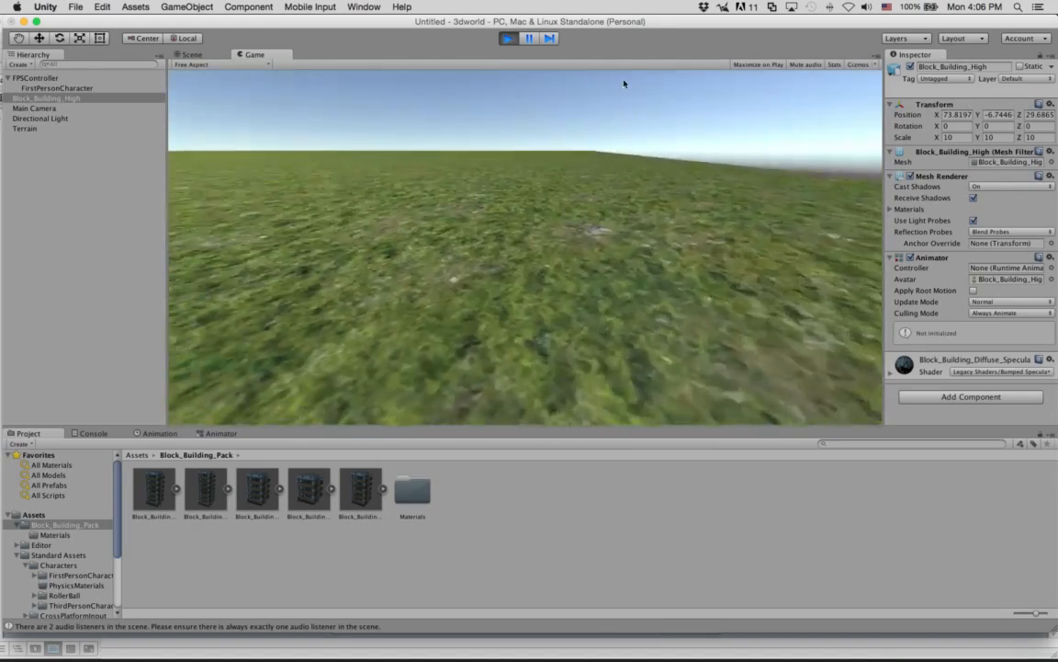
pyautogui.press('w')
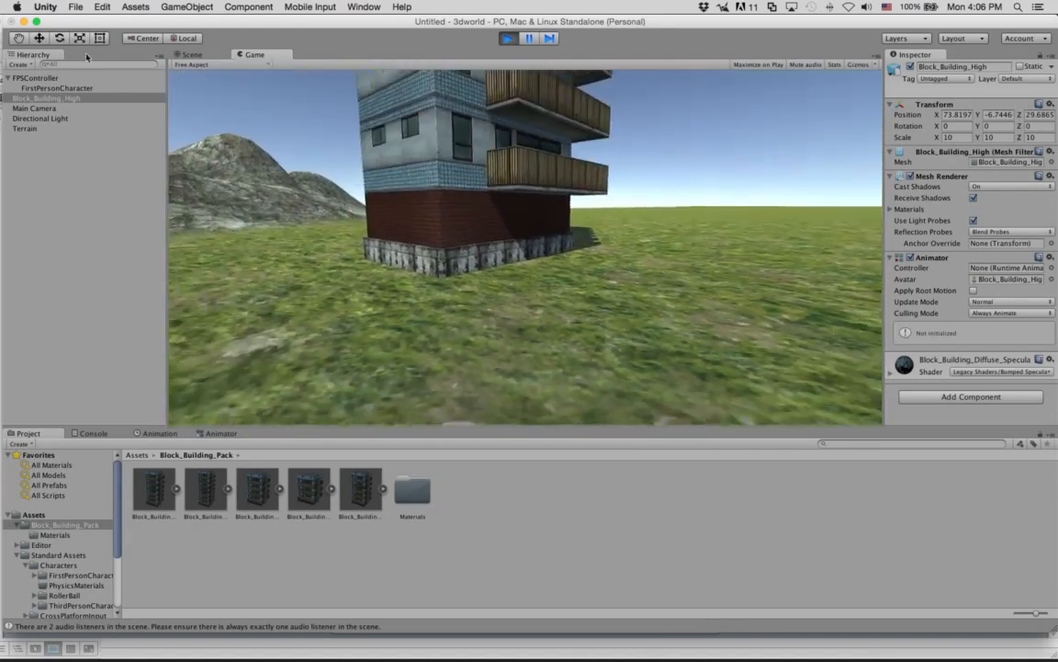
pyautogui.press('s')
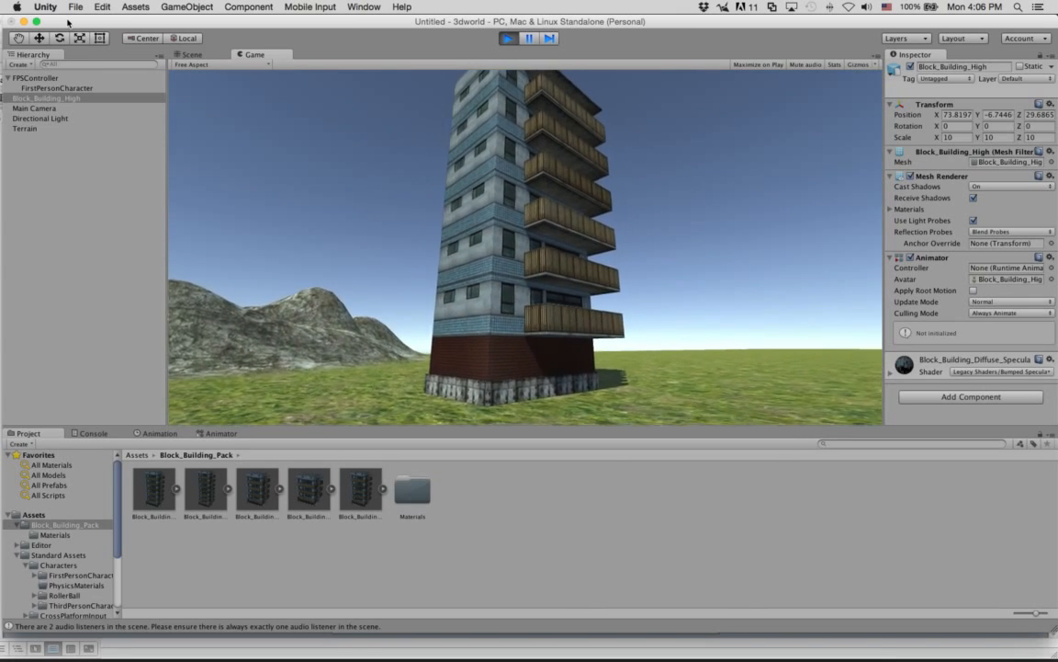
pyautogui.press('w')
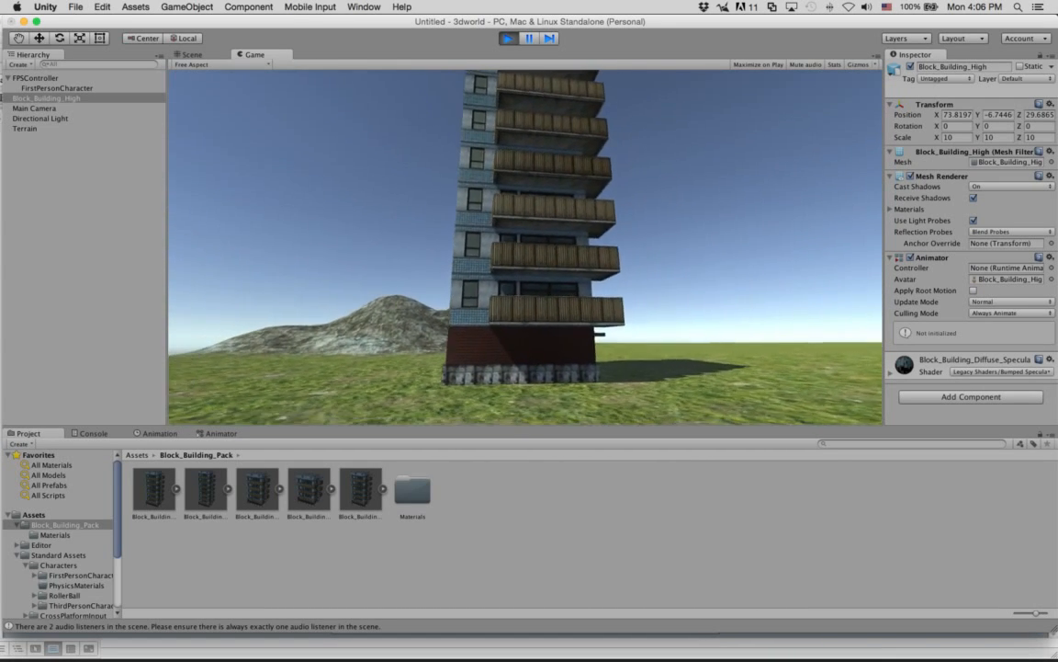
pyautogui.press('d')
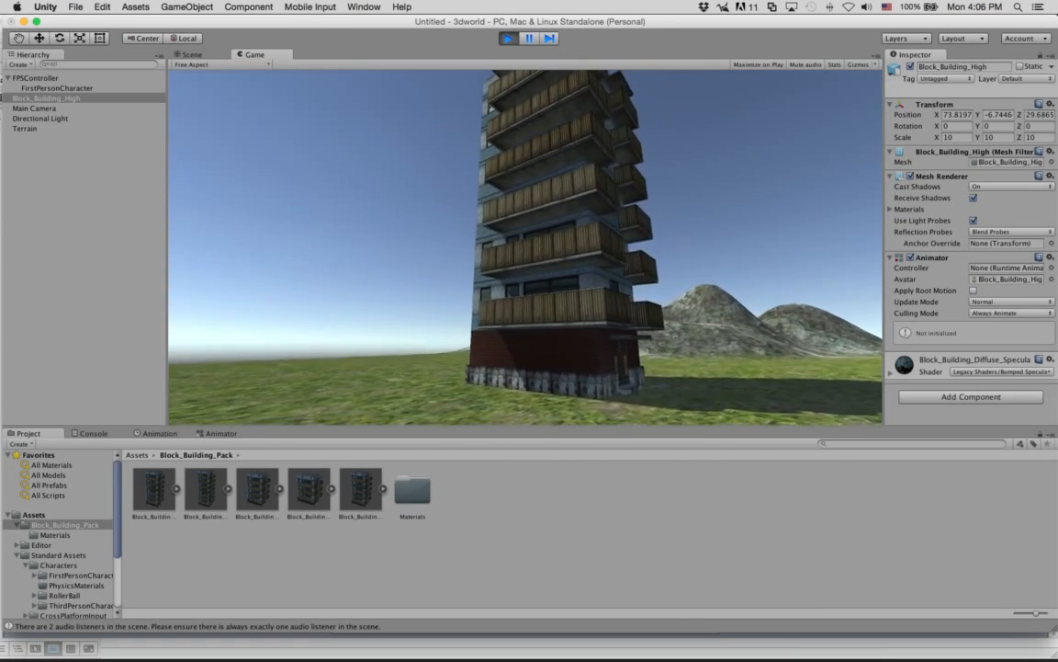
pyautogui.press('d')
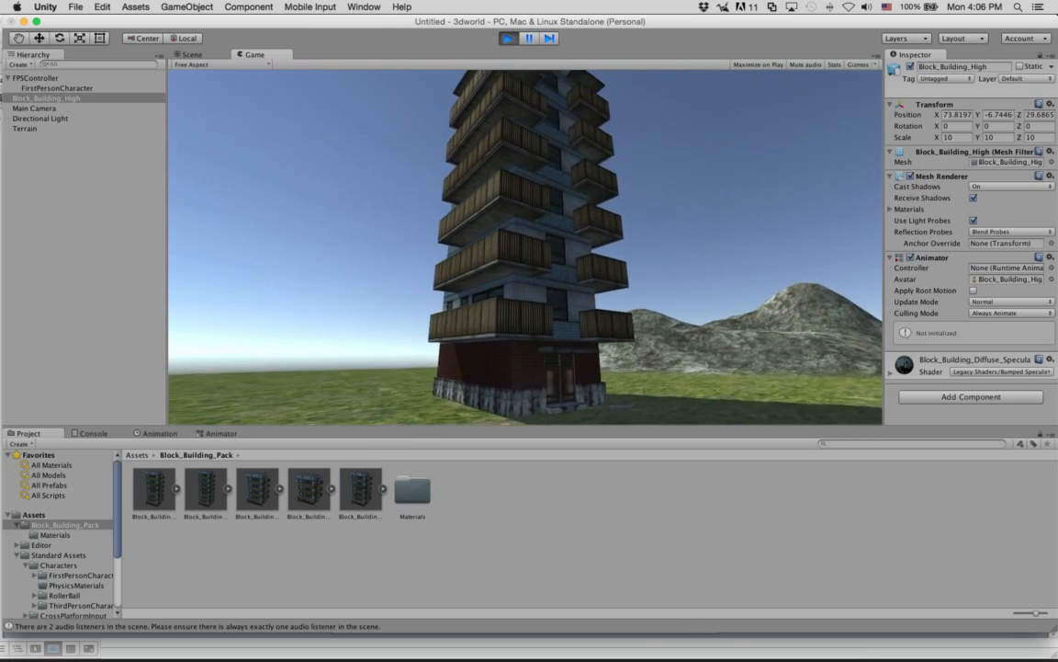
pyautogui.press('d')
pyautogui.press('Escape')
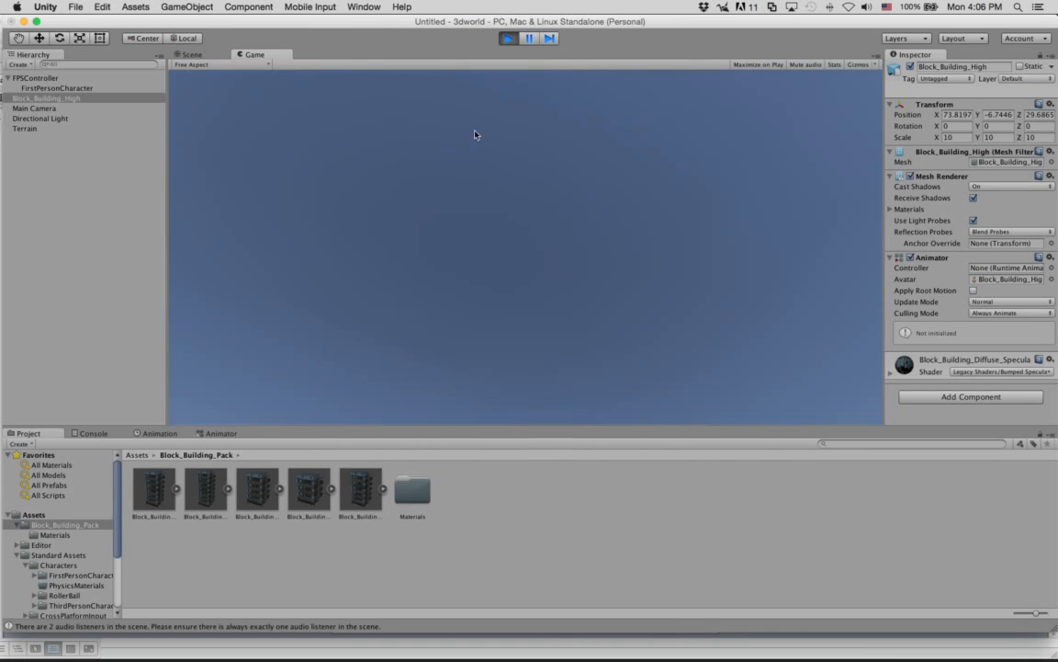
pyautogui.click(506, 41)
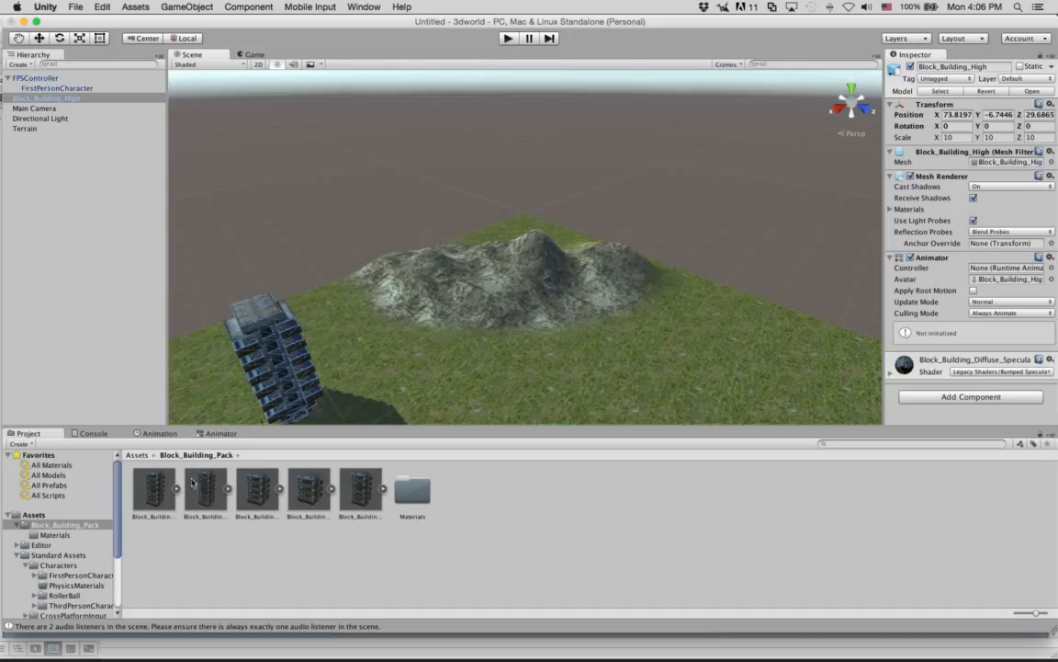
# Apply Generate Colliders to the Block_Building_High model's import settings and place a second copy on the grass between the first building and the mountain.
pyautogui.click(152, 492)
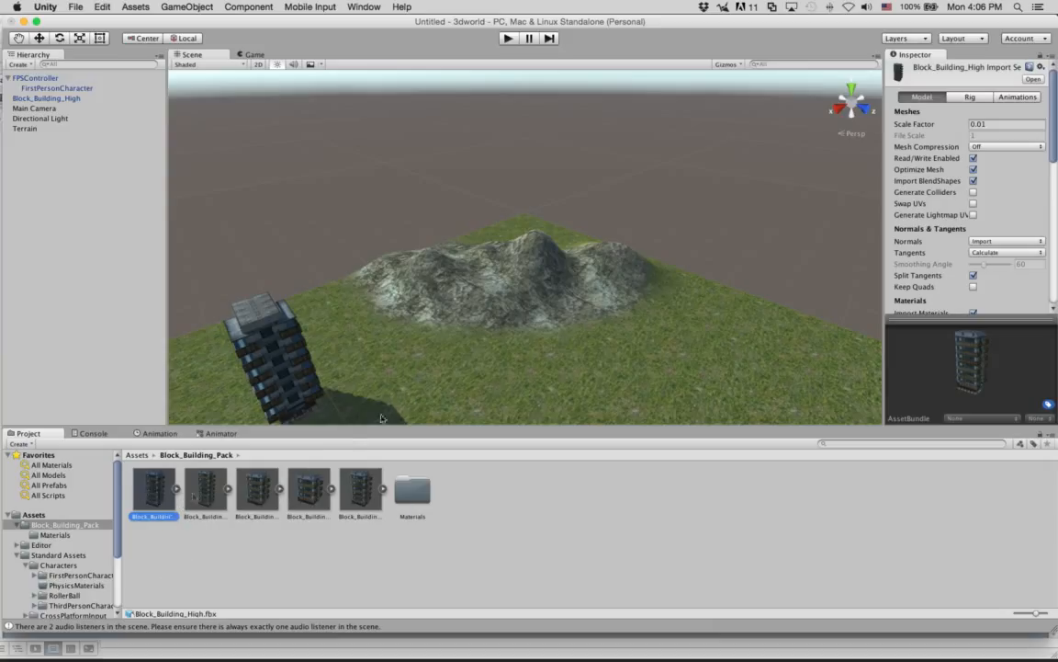
pyautogui.click(49, 98)
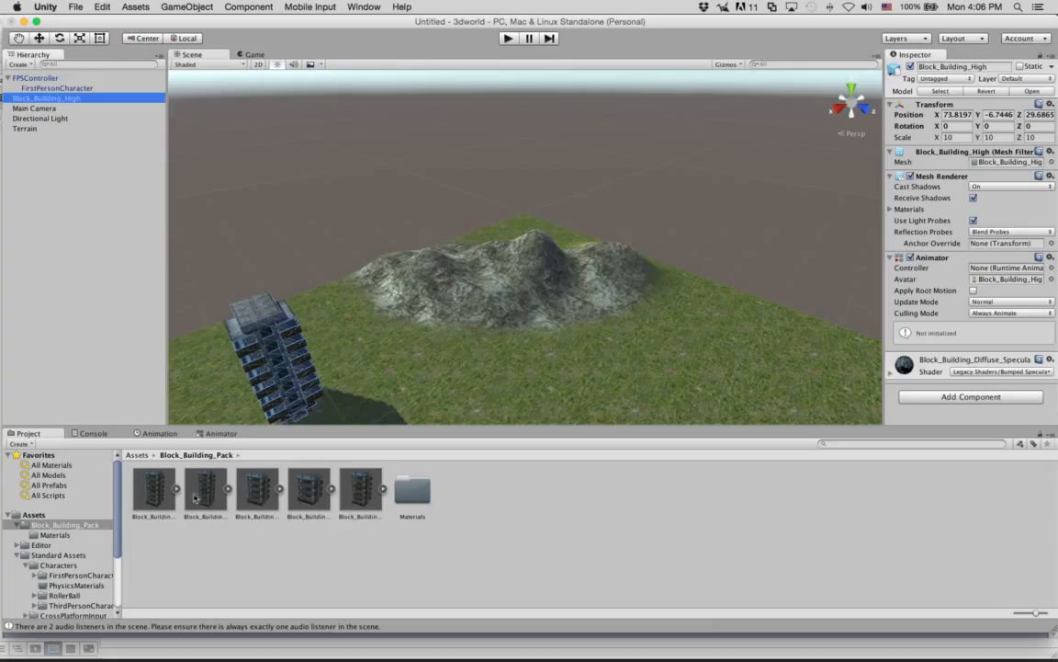
pyautogui.click(147, 508)
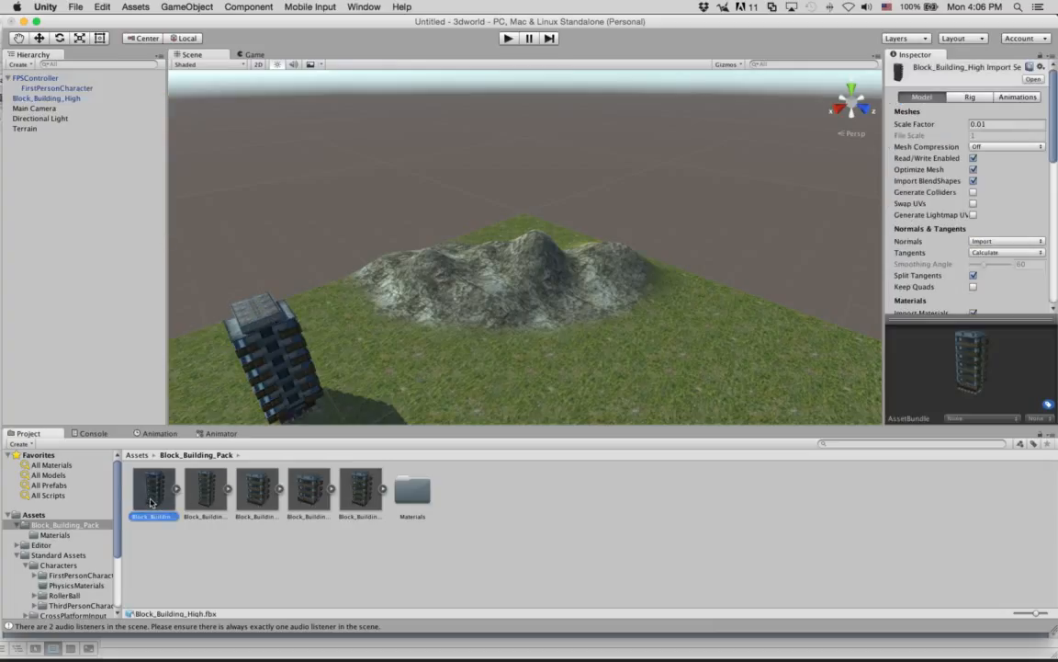
pyautogui.click(973, 193)
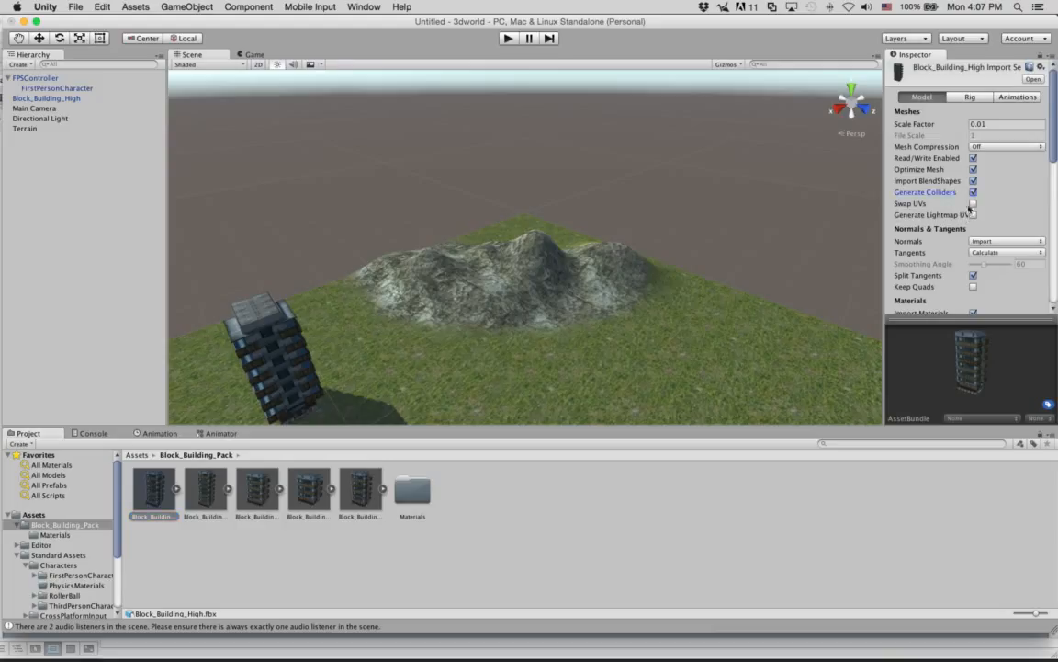
pyautogui.scroll(-10, 1003, 235)
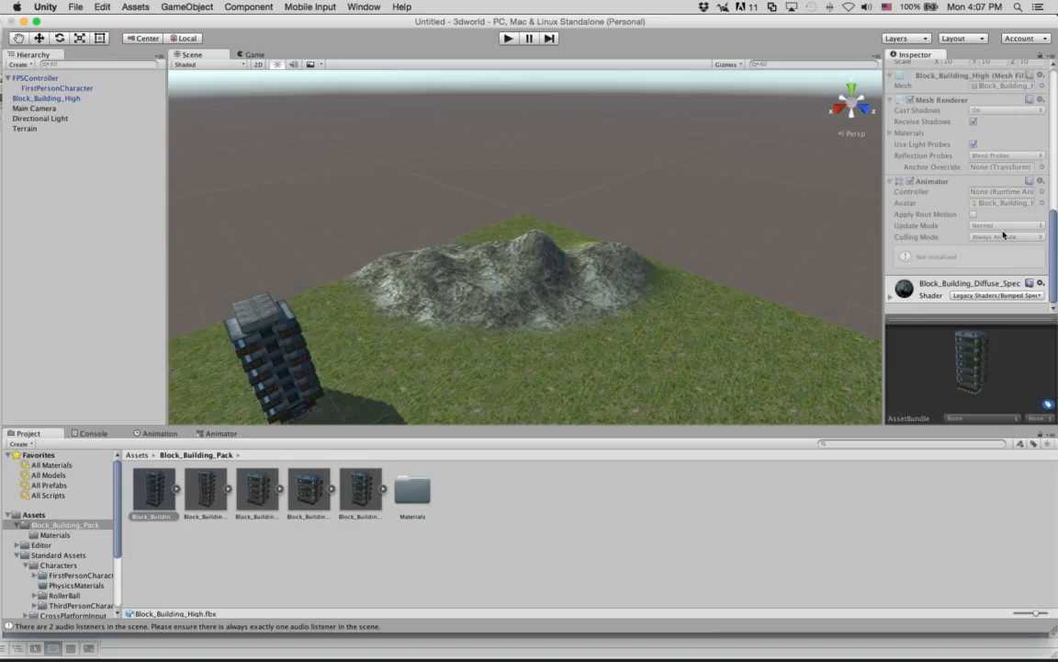
pyautogui.scroll(10, 1004, 235)
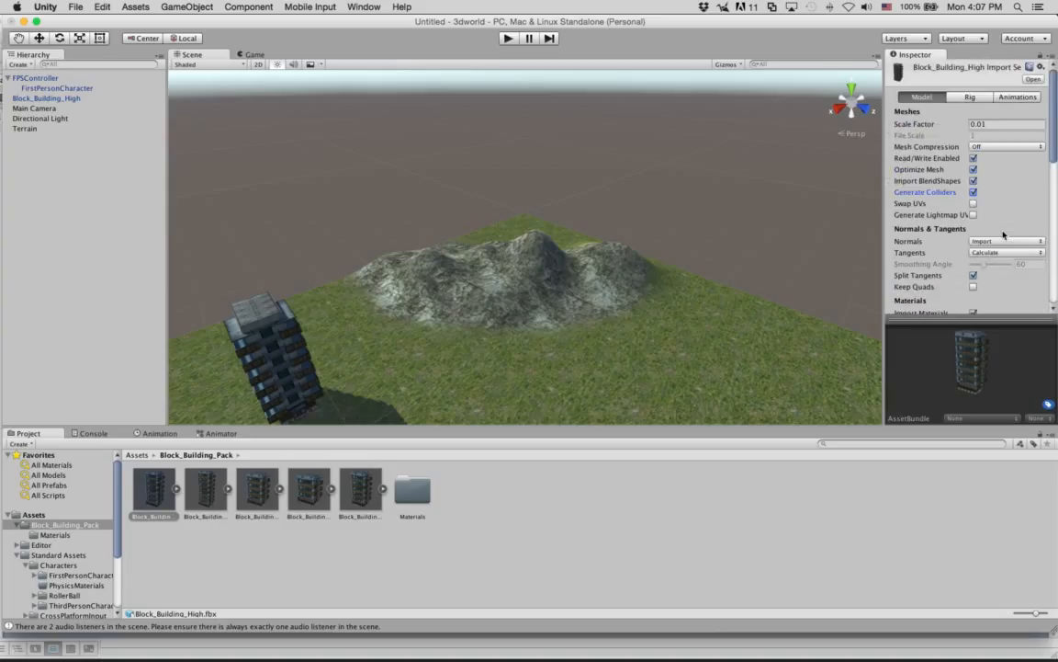
pyautogui.scroll(-5, 1003, 235)
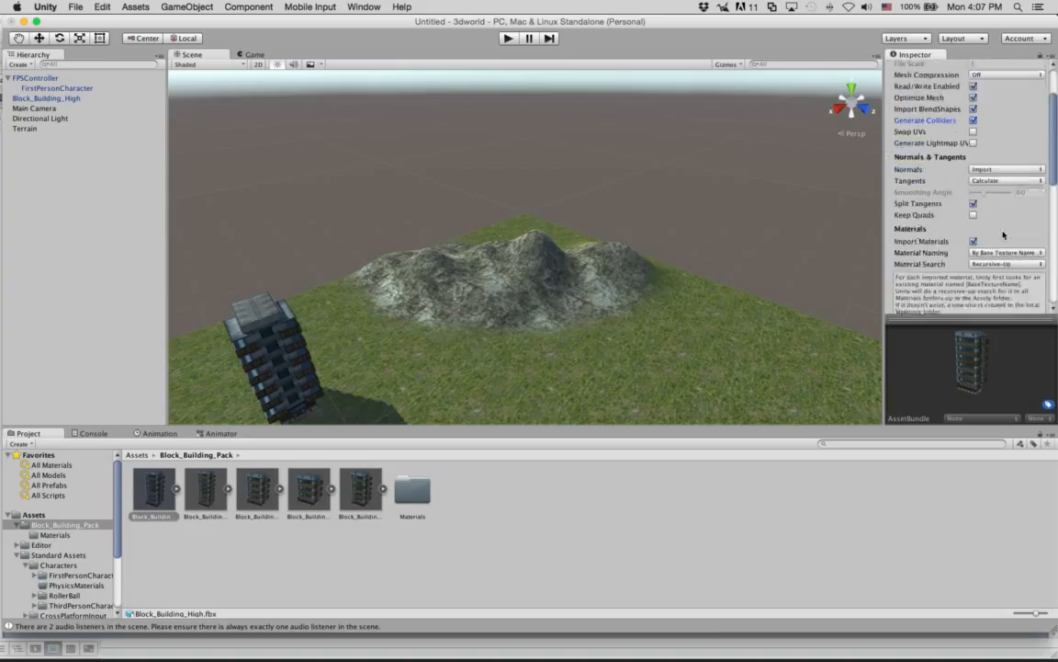
pyautogui.click(1034, 286)
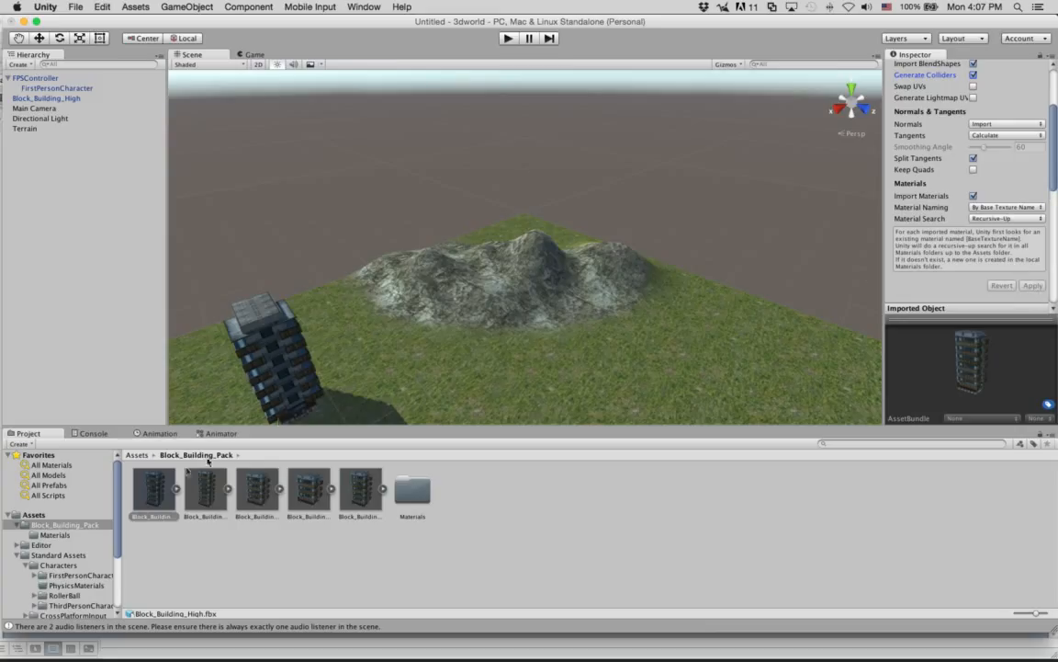
pyautogui.moveTo(153, 489); pyautogui.dragTo(411, 397)
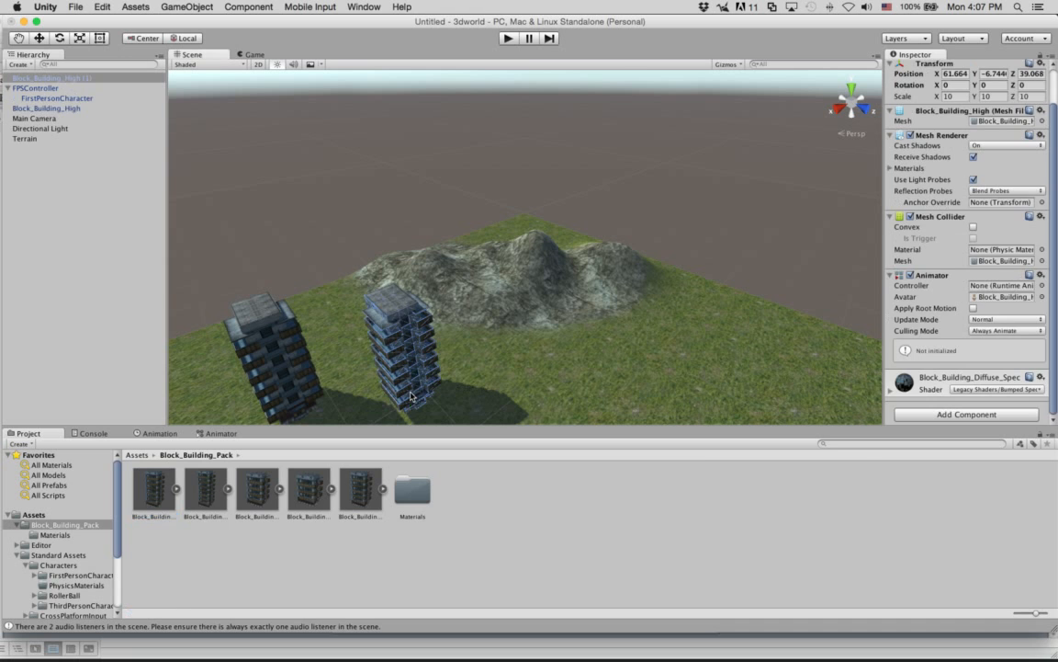
# Play the scene in first person and walk over the rocky mountain to the two buildings on the grass.
pyautogui.click(509, 38)
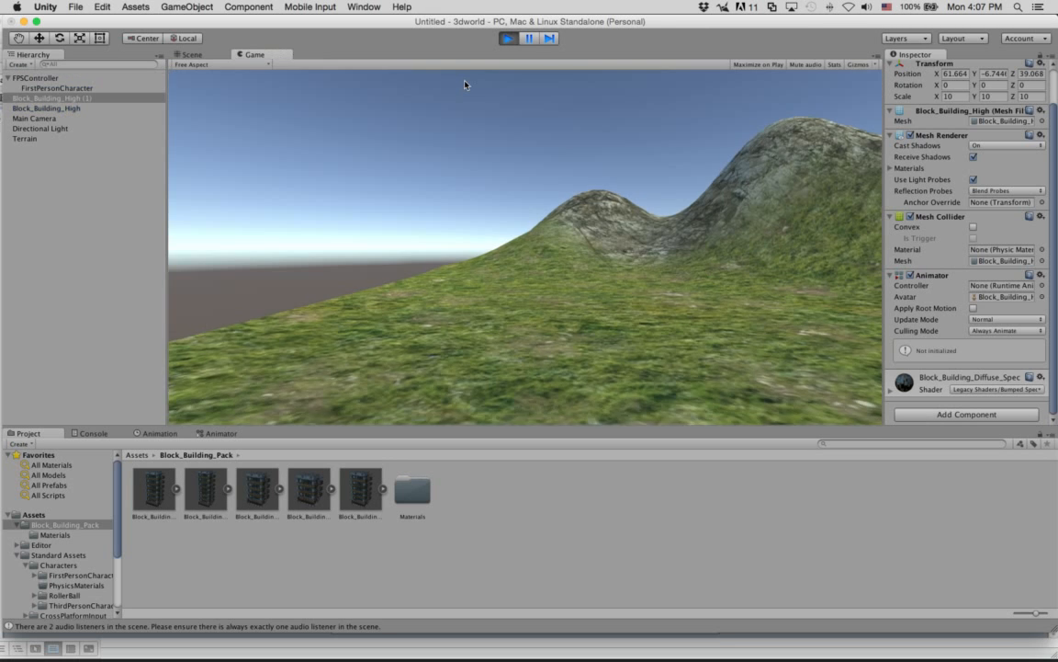
pyautogui.press('w')
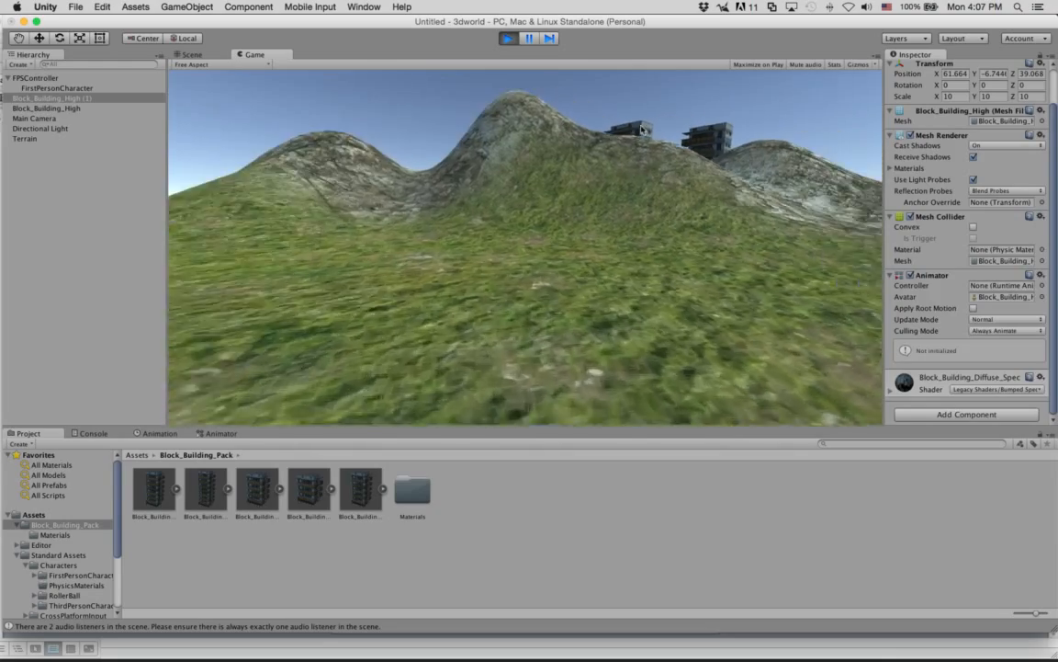
pyautogui.press('w')
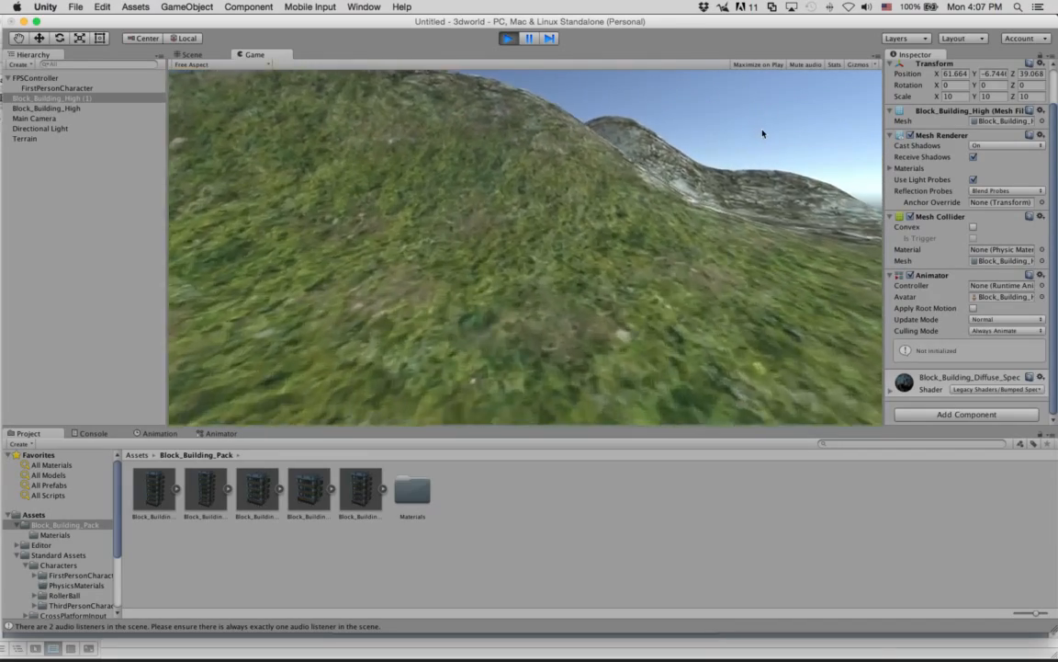
pyautogui.press('w')
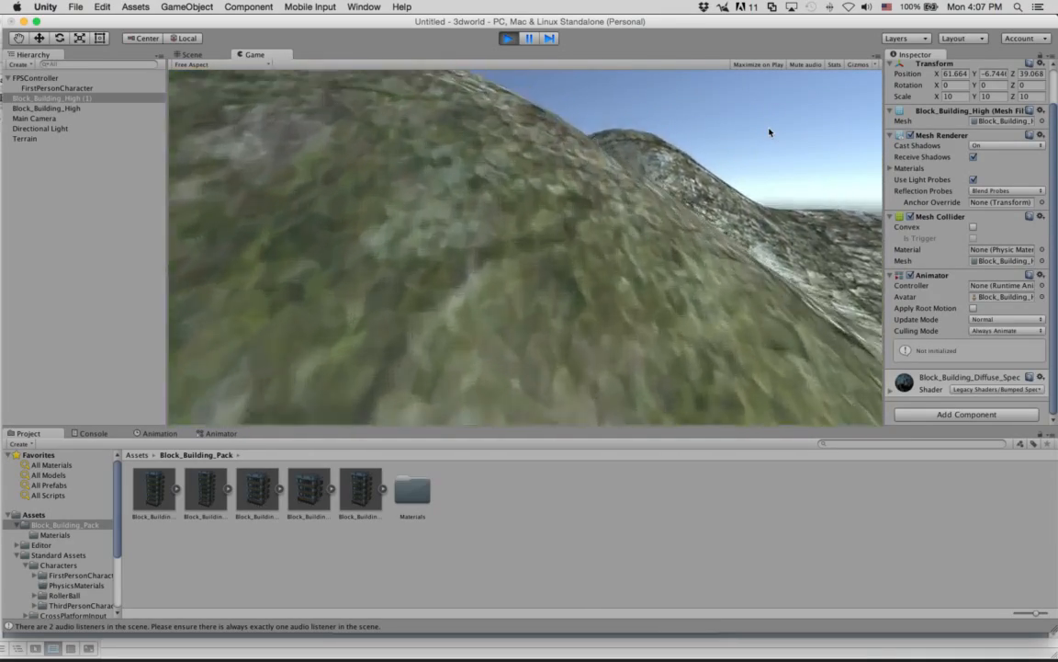
pyautogui.press('w')
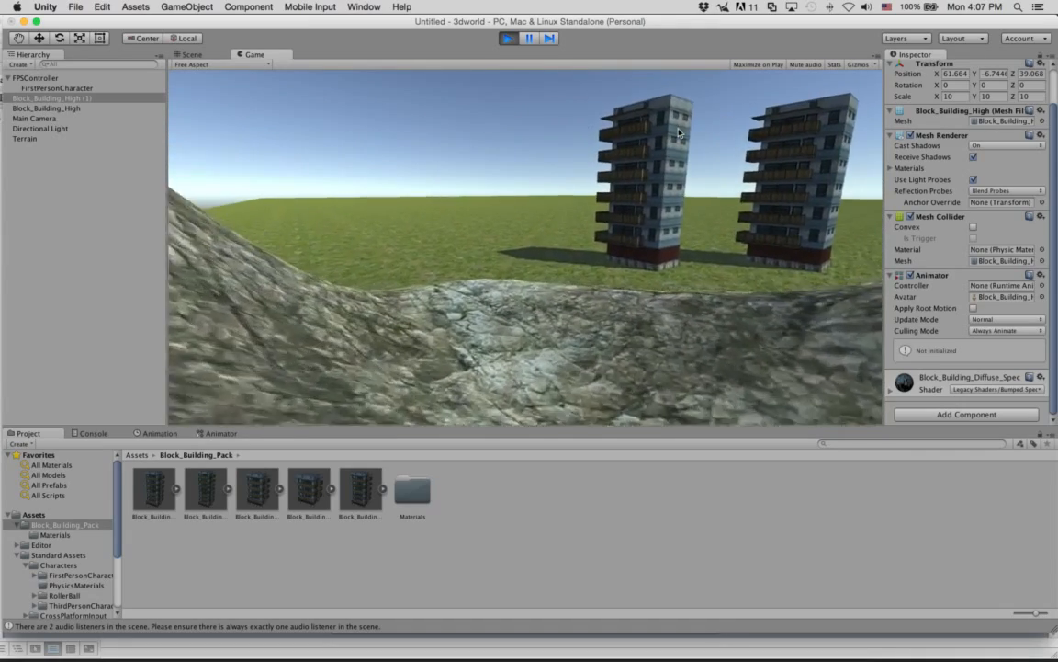
pyautogui.press('w')
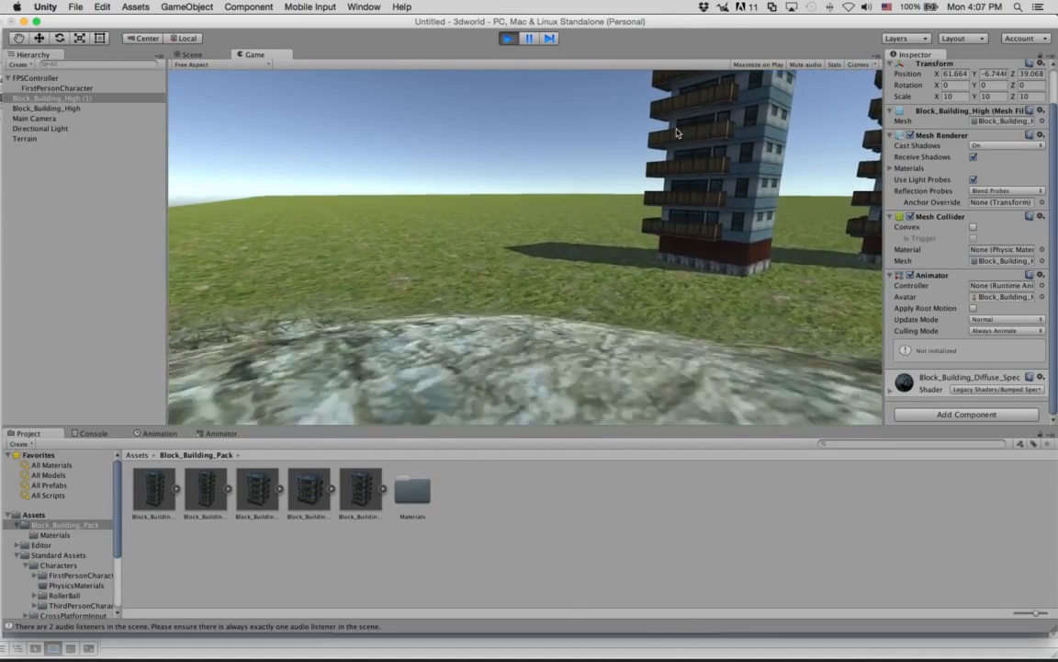
pyautogui.press('w')
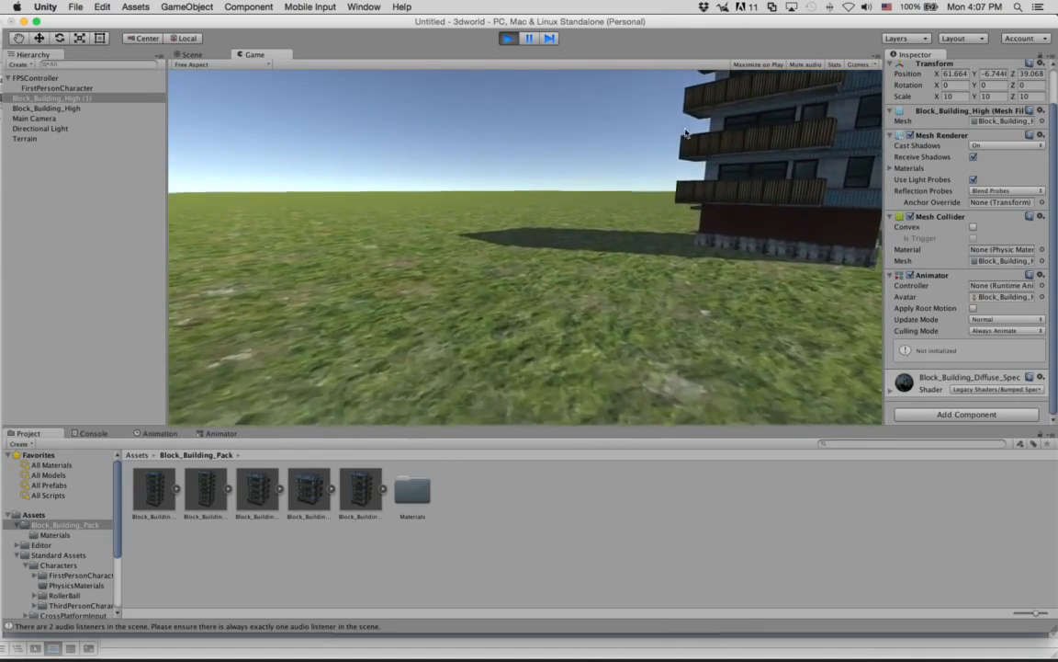
pyautogui.press('w')
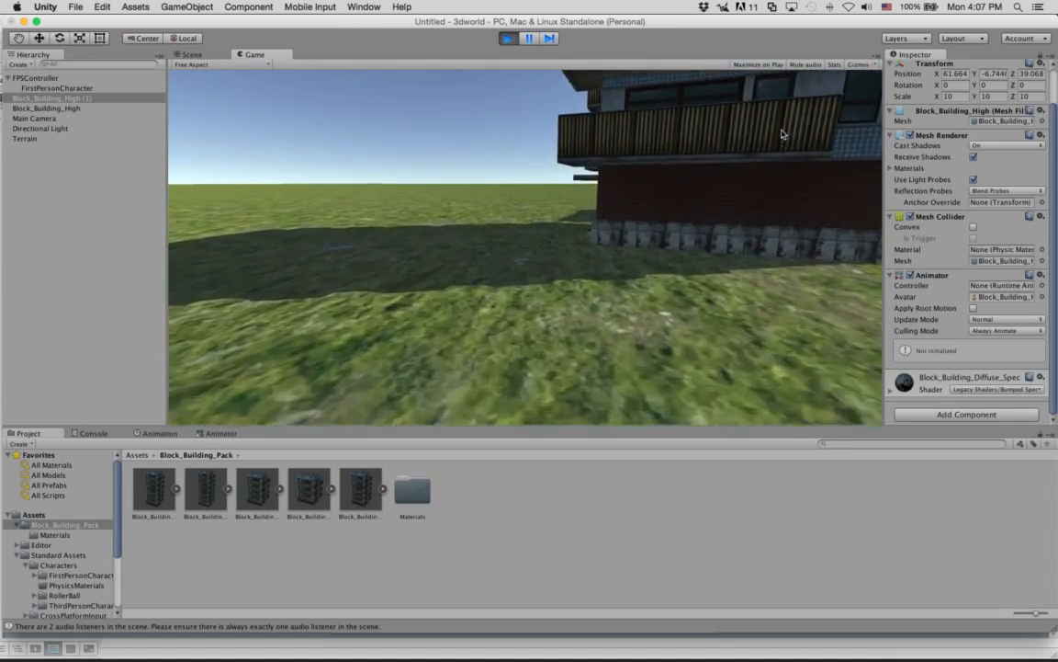
# Walk up against the building's brick wall, back away, and approach its entrance doors to test the collider.
pyautogui.press('a')
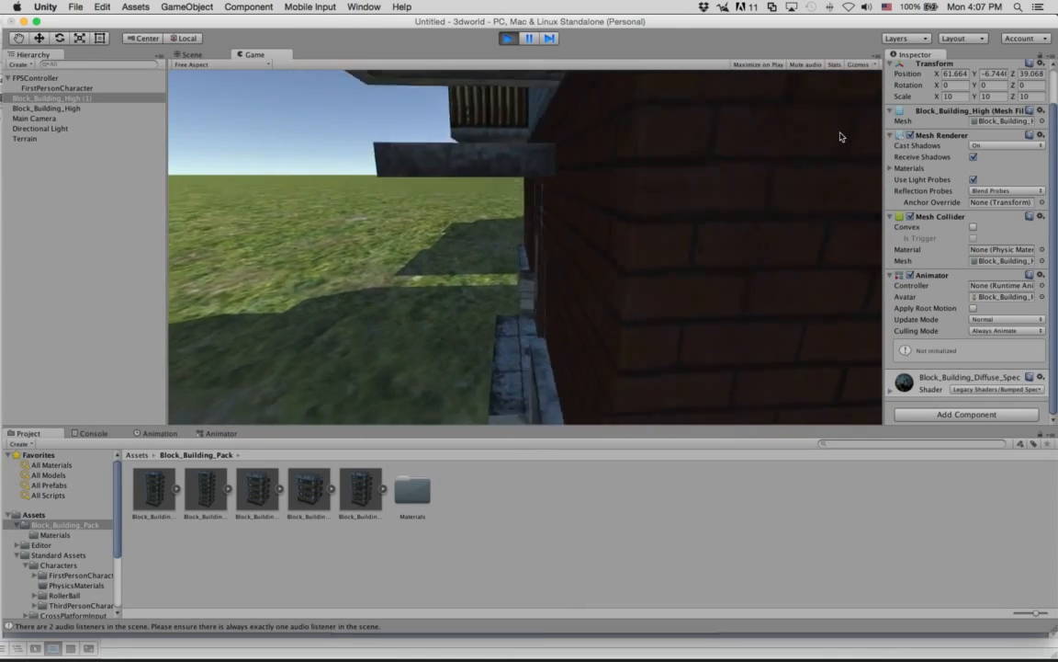
pyautogui.press('w')
pyautogui.press('s')
pyautogui.press('s')
pyautogui.press('a')
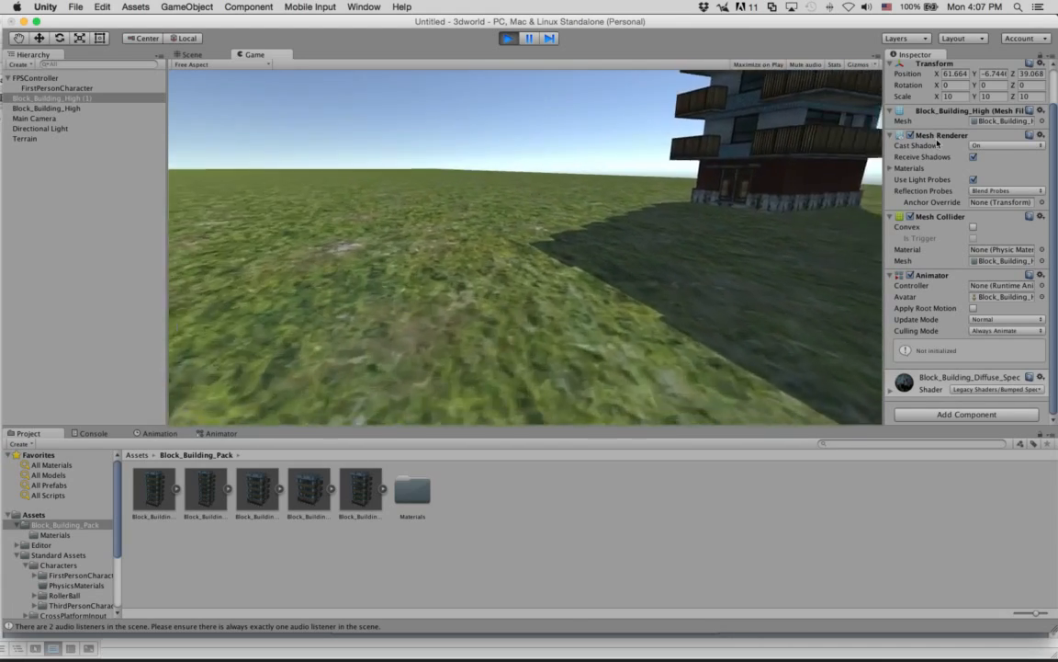
pyautogui.press('w')
pyautogui.press('w')
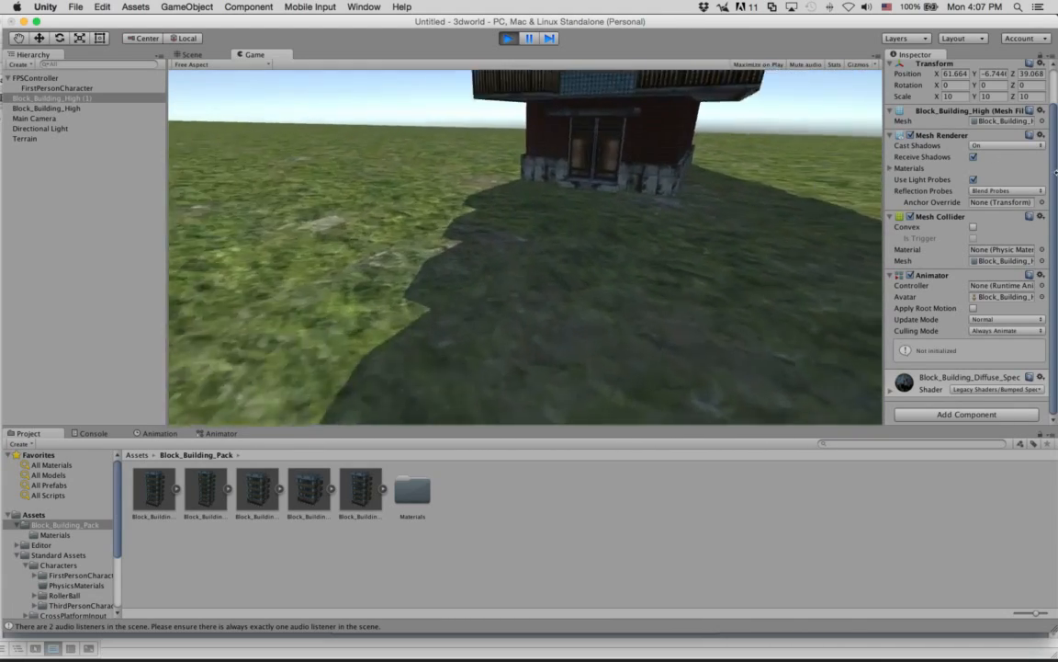
# Cross the grass around the buildings and walk straight at a brick wall on the shaded side.
pyautogui.press('w')
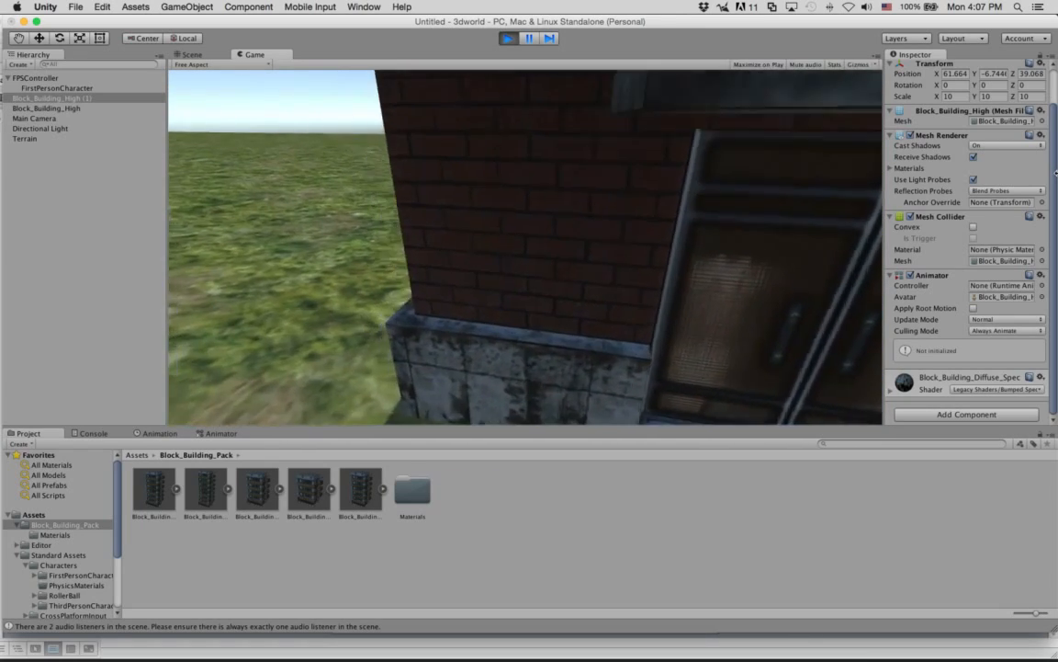
pyautogui.press('w')
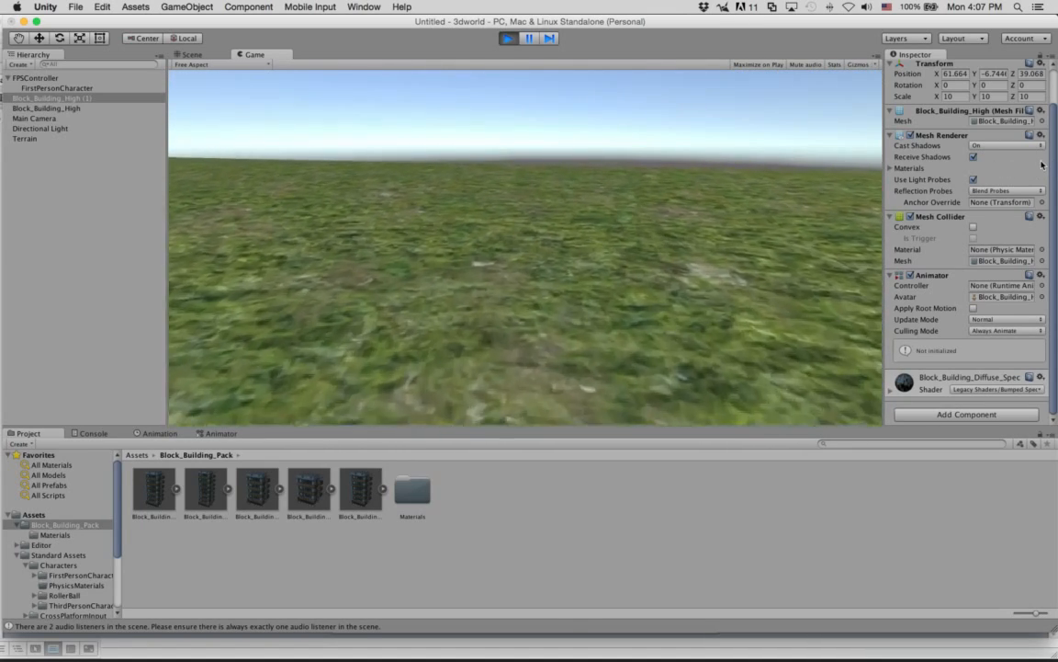
pyautogui.press('w')
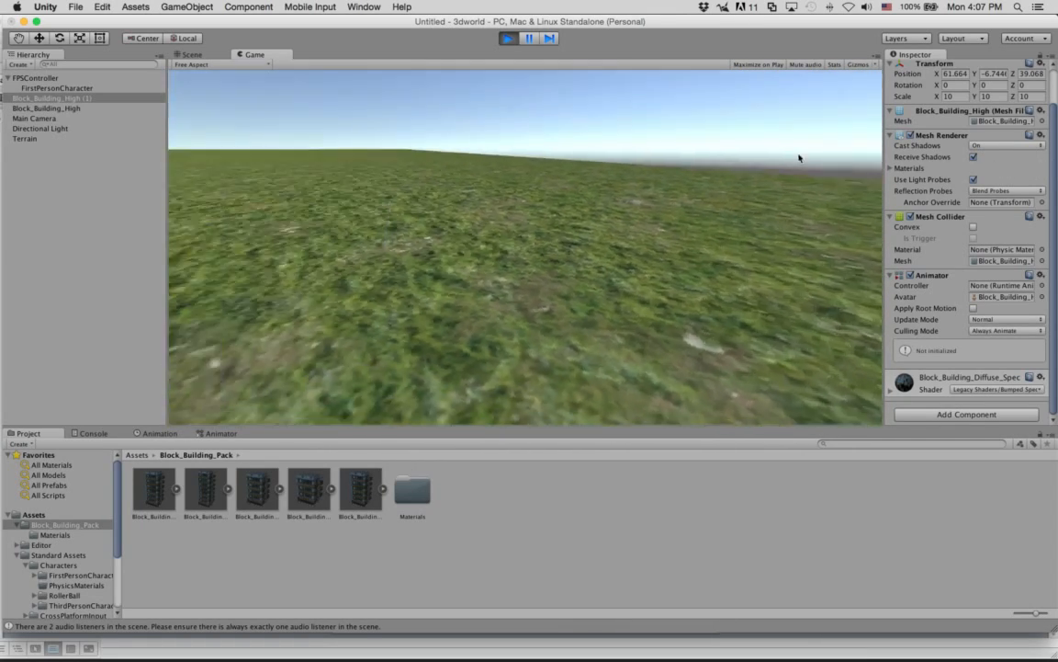
pyautogui.press('w')
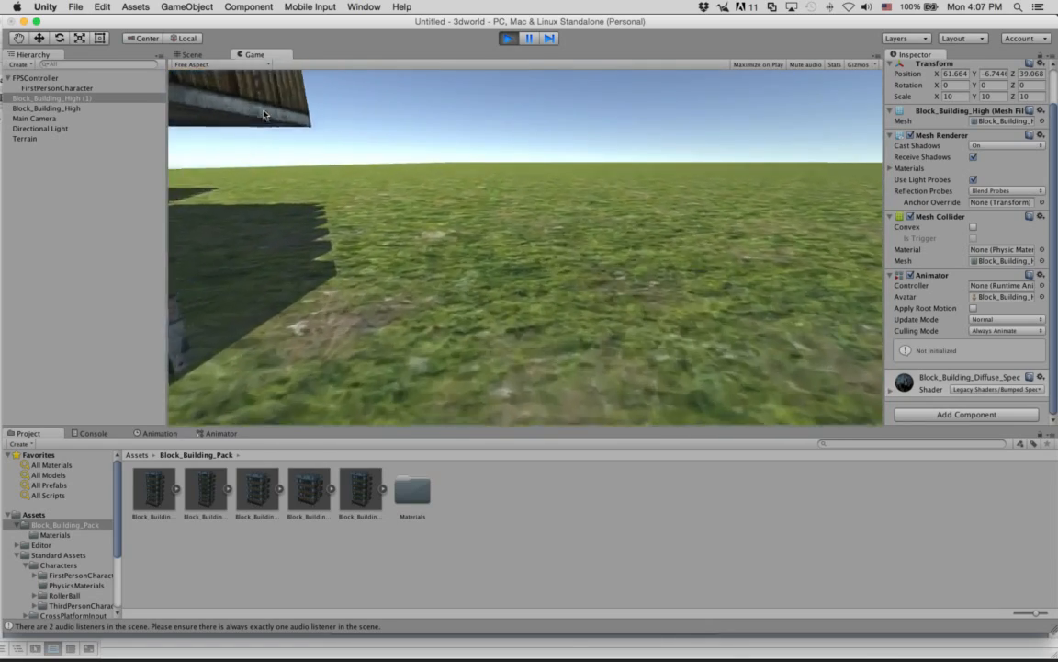
pyautogui.press('w')
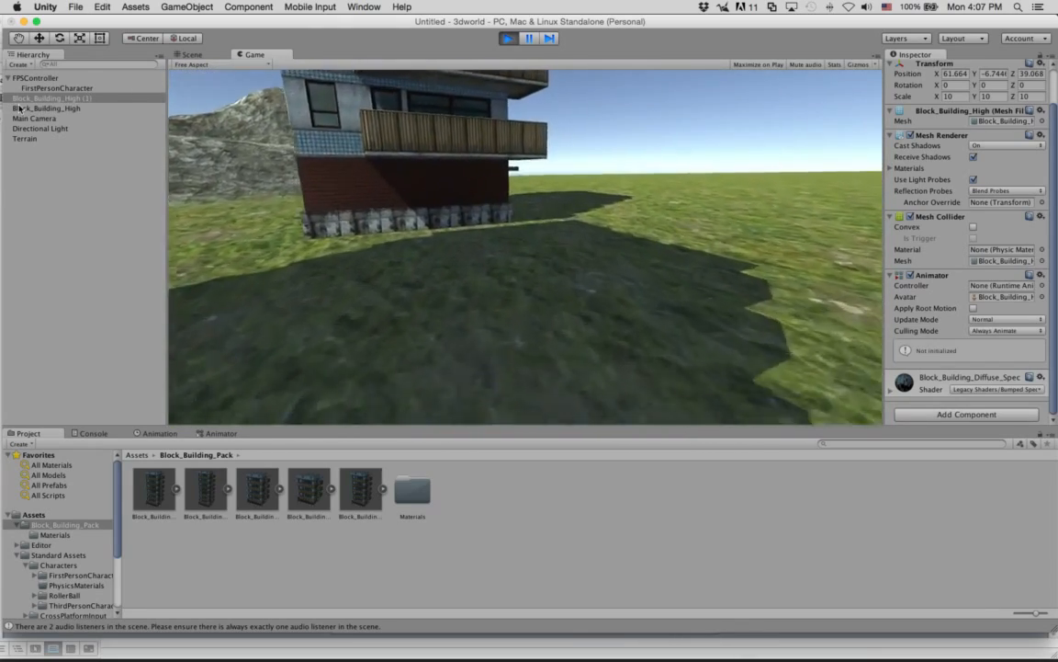
pyautogui.press('w')
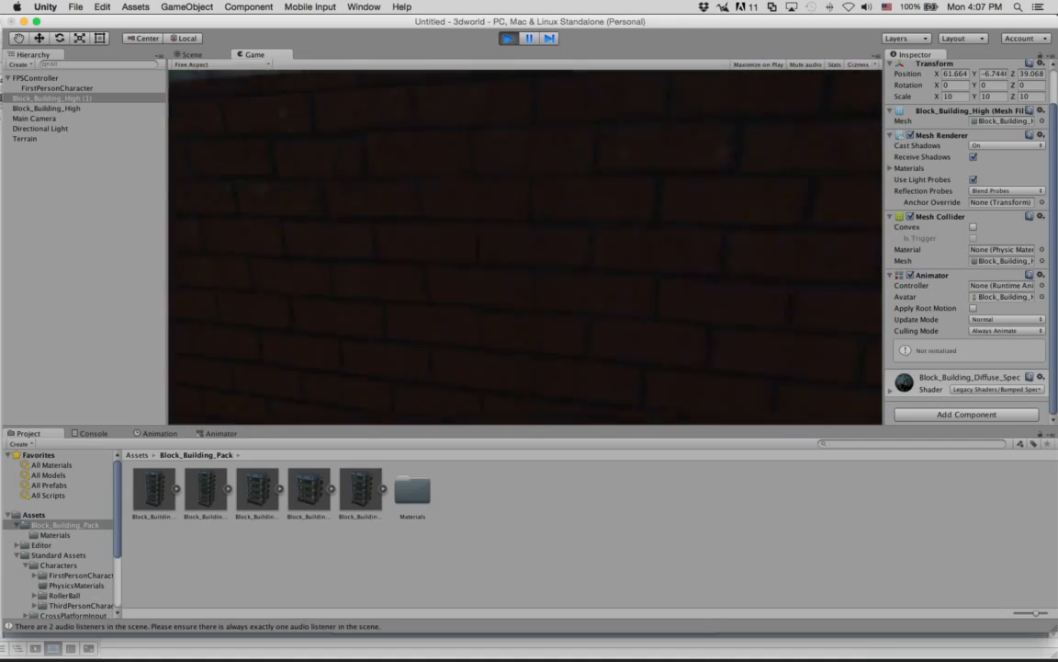
pyautogui.press('w')
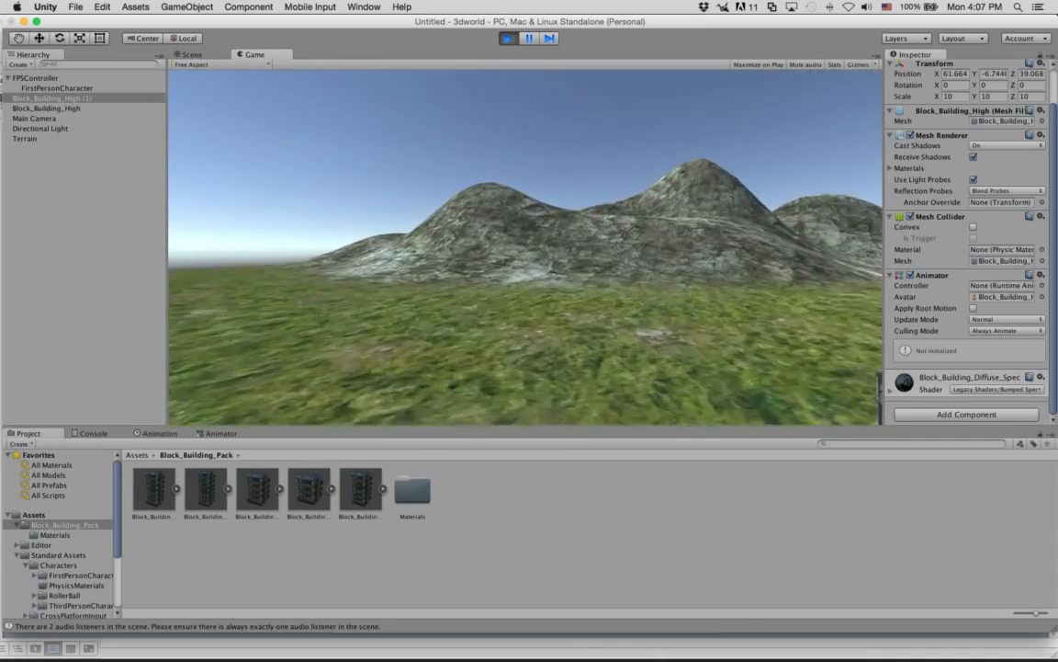
# Back away to look over both buildings from the grass and stop the play test.
pyautogui.press('Escape')
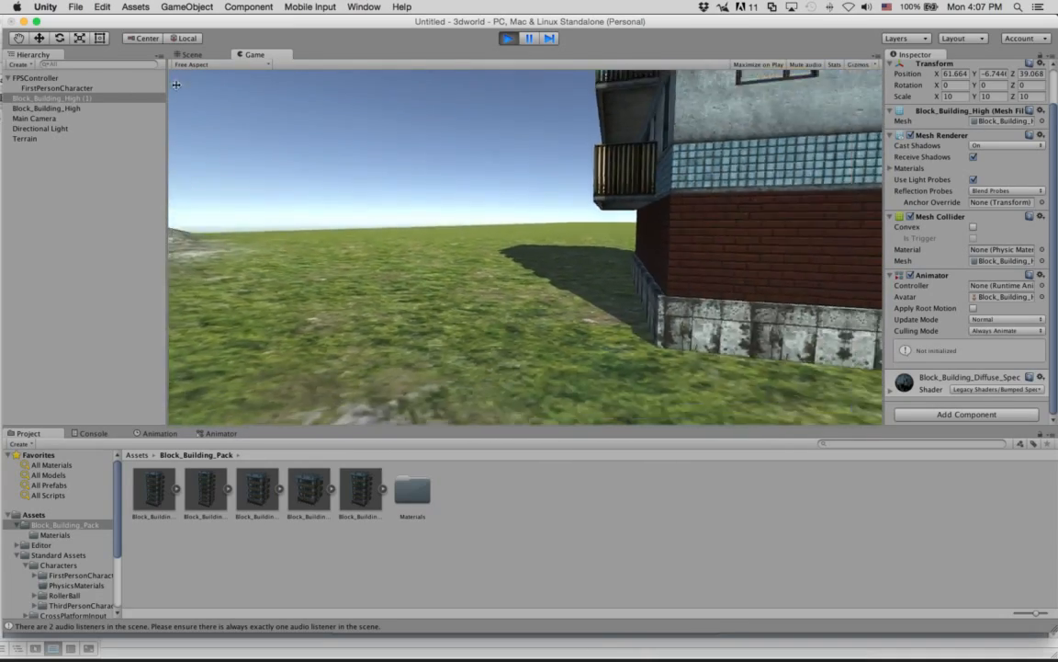
pyautogui.press('s')
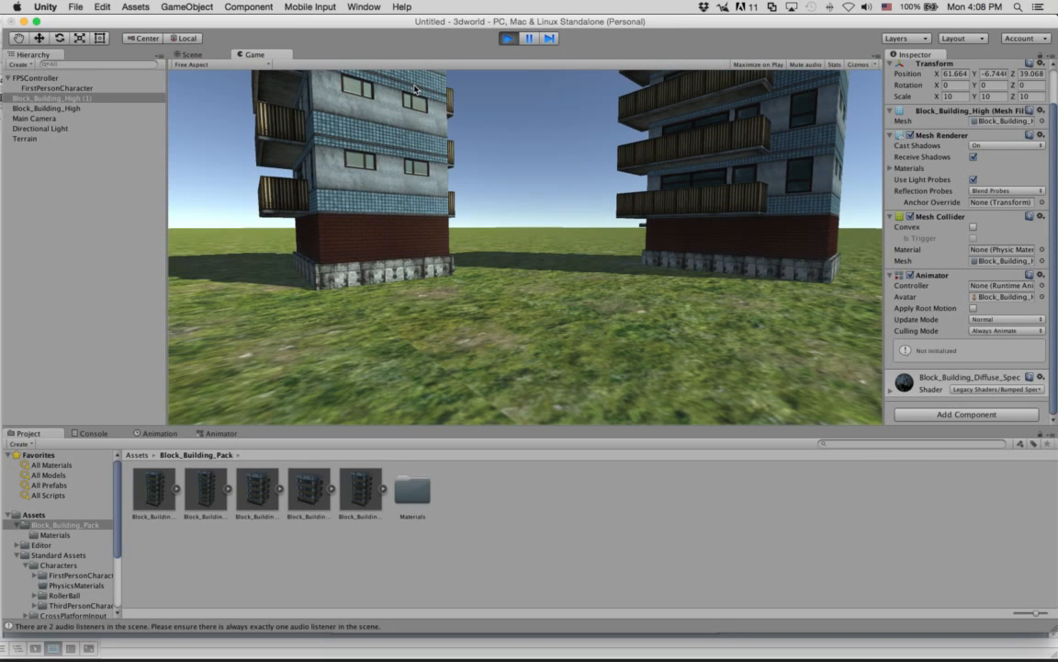
pyautogui.press('w')
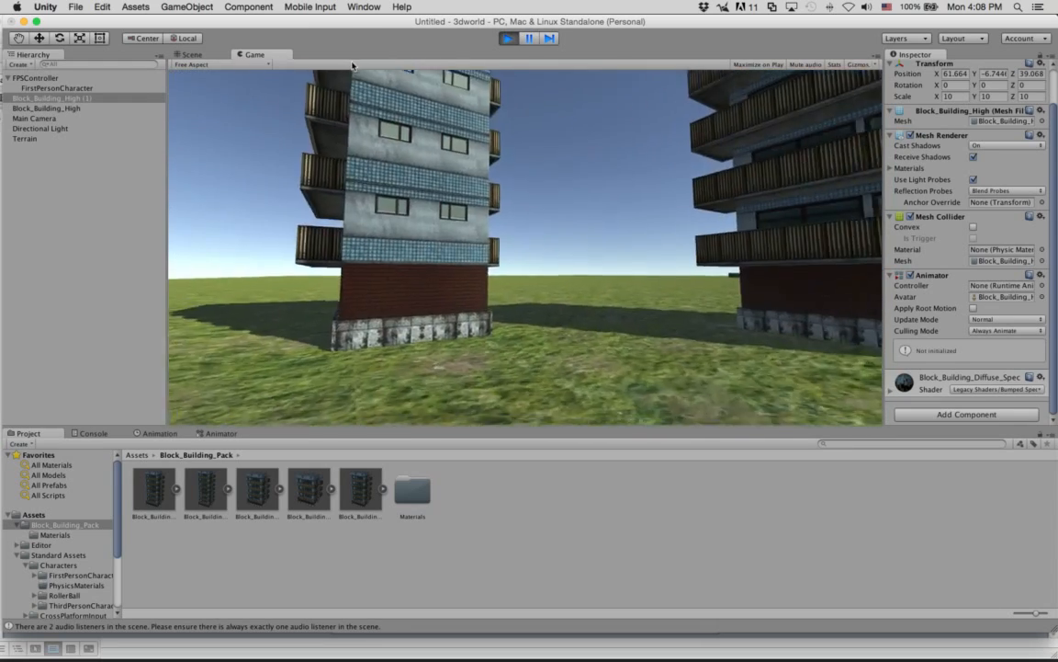
pyautogui.press('w')
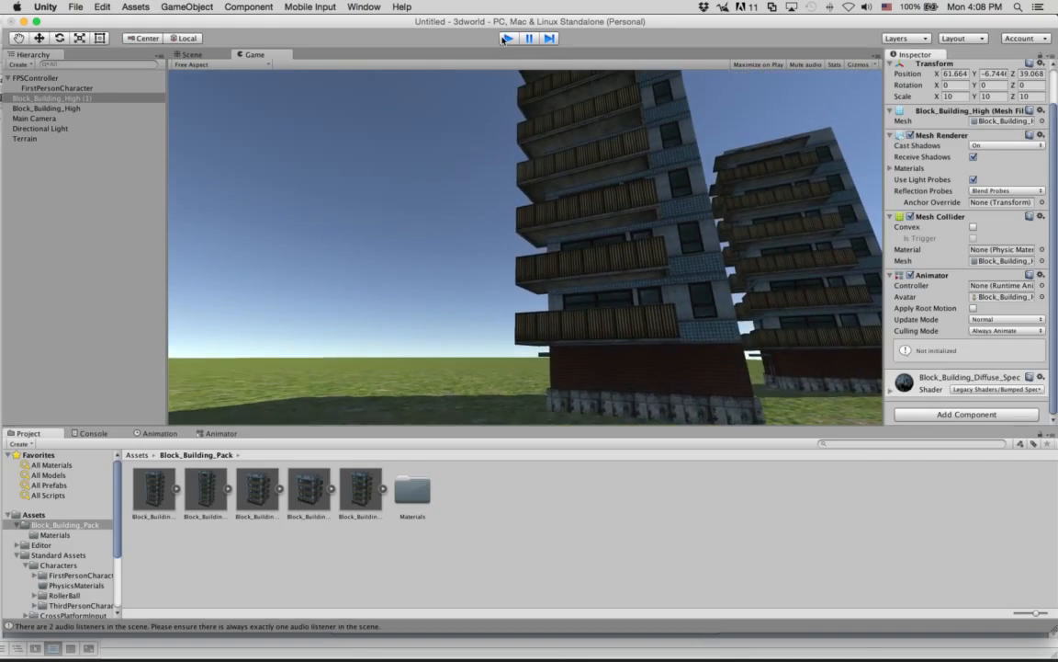
pyautogui.click(508, 38)
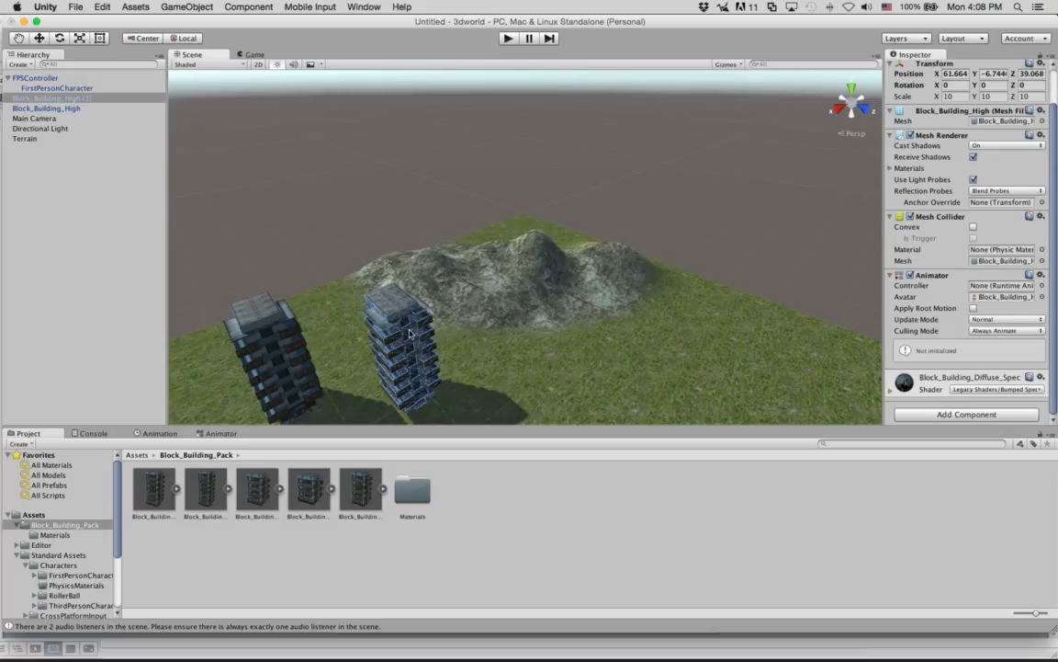
# Stretch the second Block_Building_High copy to an X scale of 40.55 and lower it into the terrain to Y position -10.29.
pyautogui.click(83, 98)
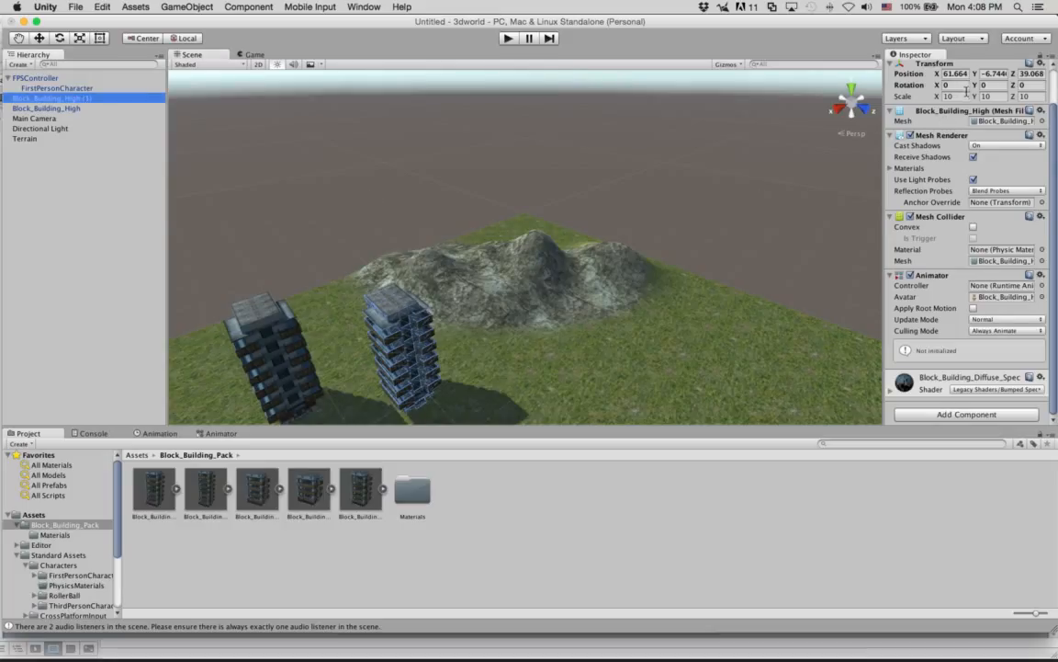
pyautogui.moveTo(935, 98); pyautogui.dragTo(867, 91)
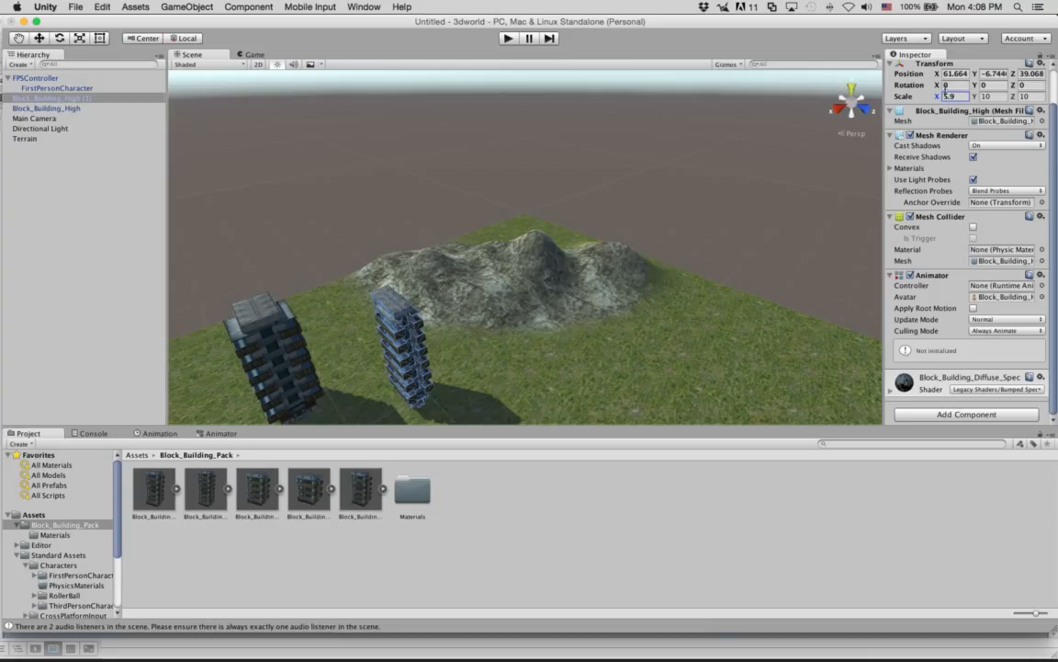
pyautogui.moveTo(934, 95); pyautogui.dragTo(970, 106)
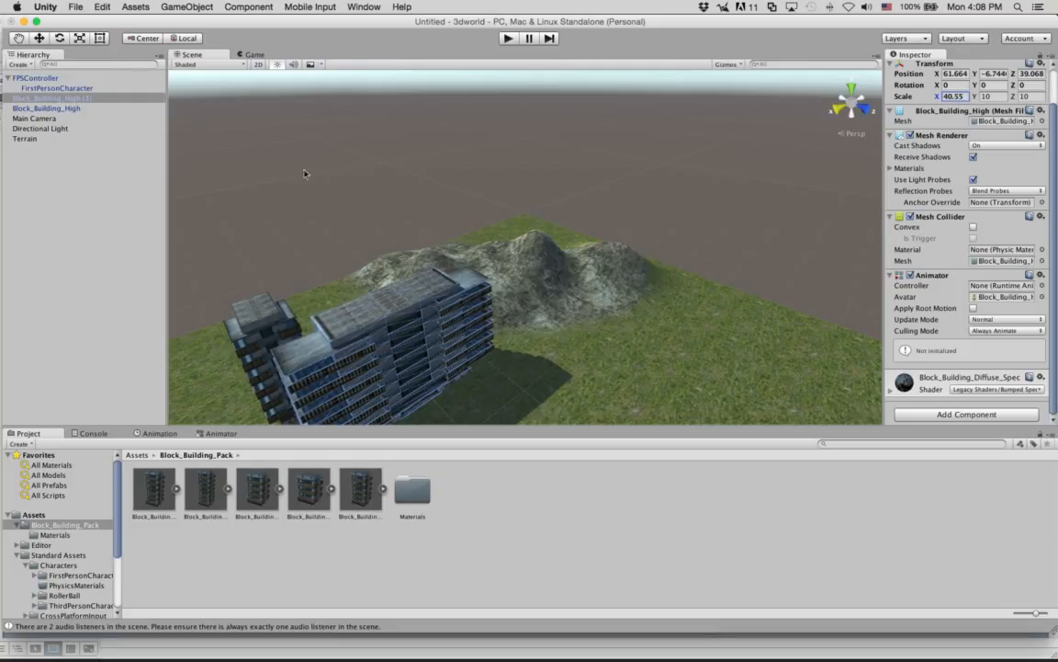
pyautogui.click(37, 38)
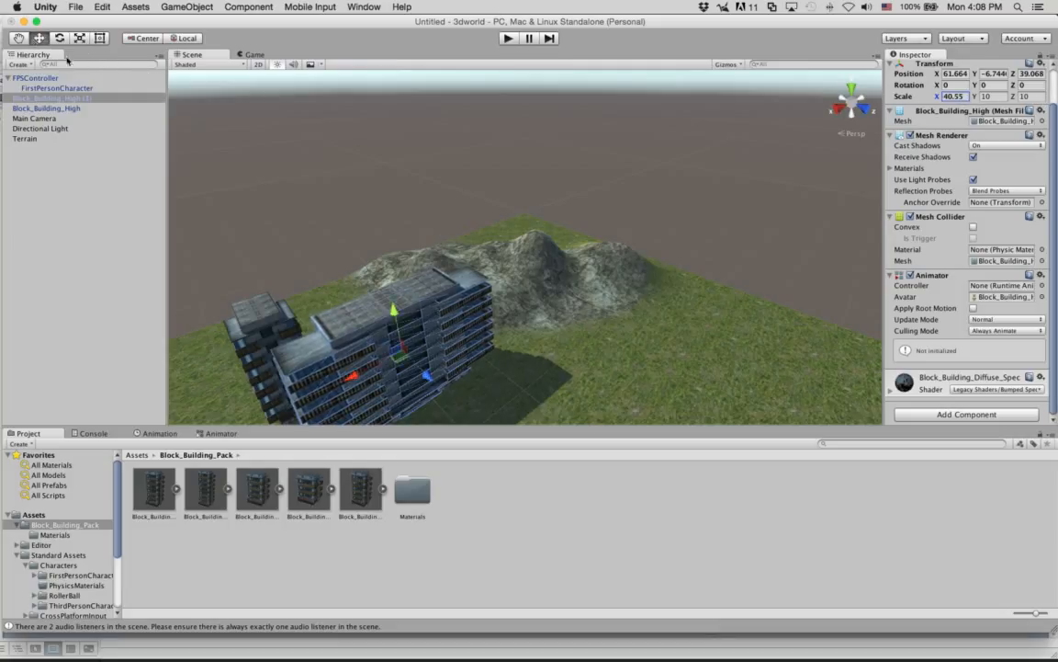
pyautogui.moveTo(409, 279); pyautogui.dragTo(407, 380)
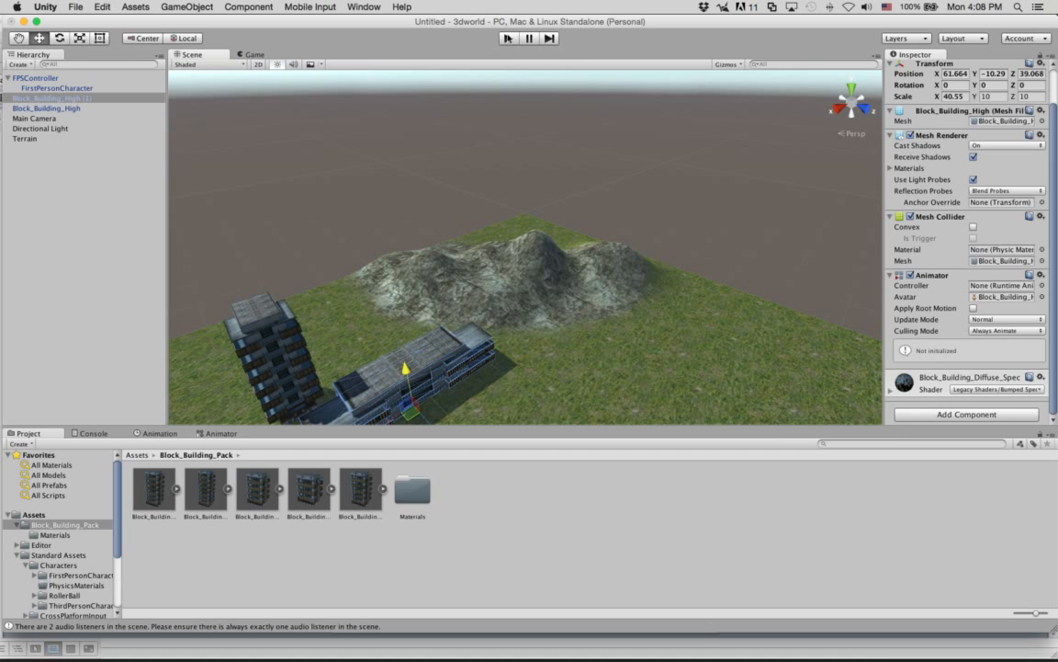
# Start a play test and walk over the mountain down toward the stretched building and the tower.
pyautogui.press('super+p')
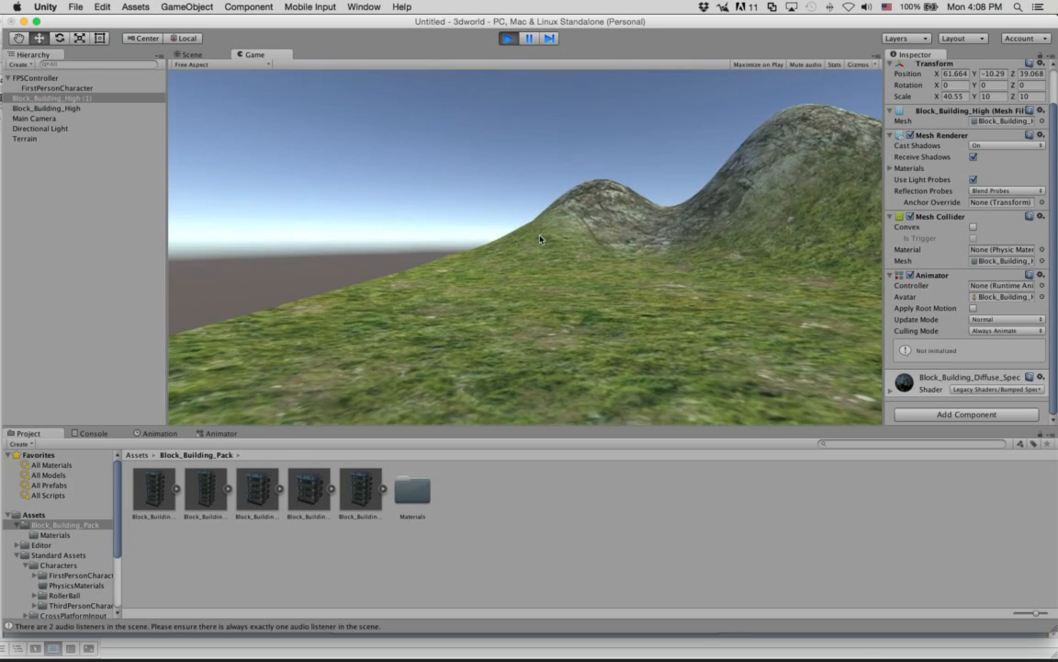
pyautogui.press('w')
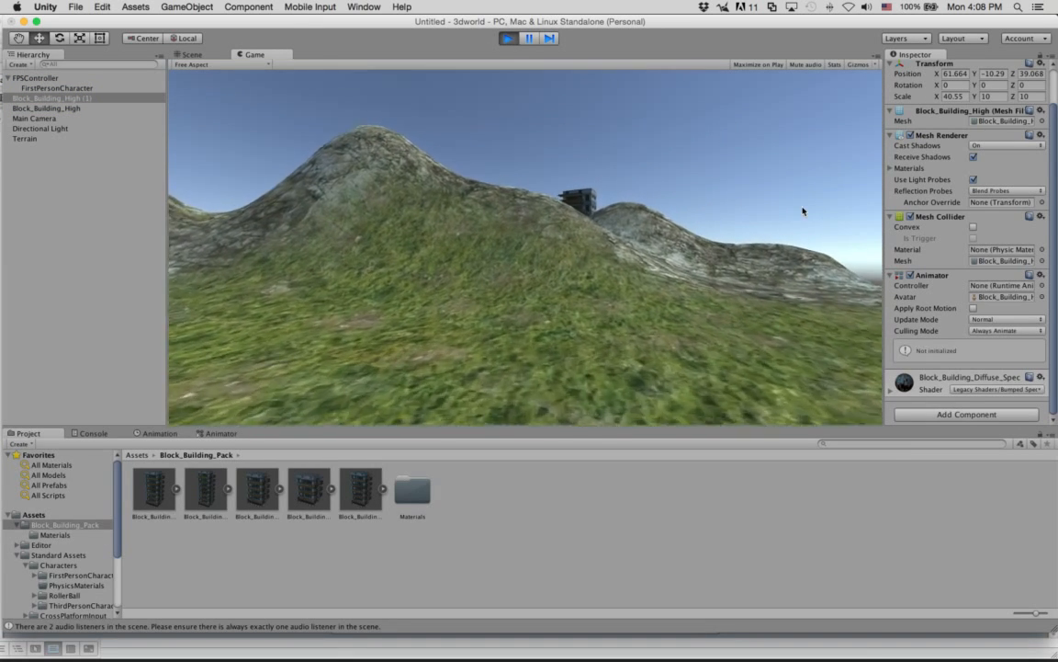
pyautogui.press('w')
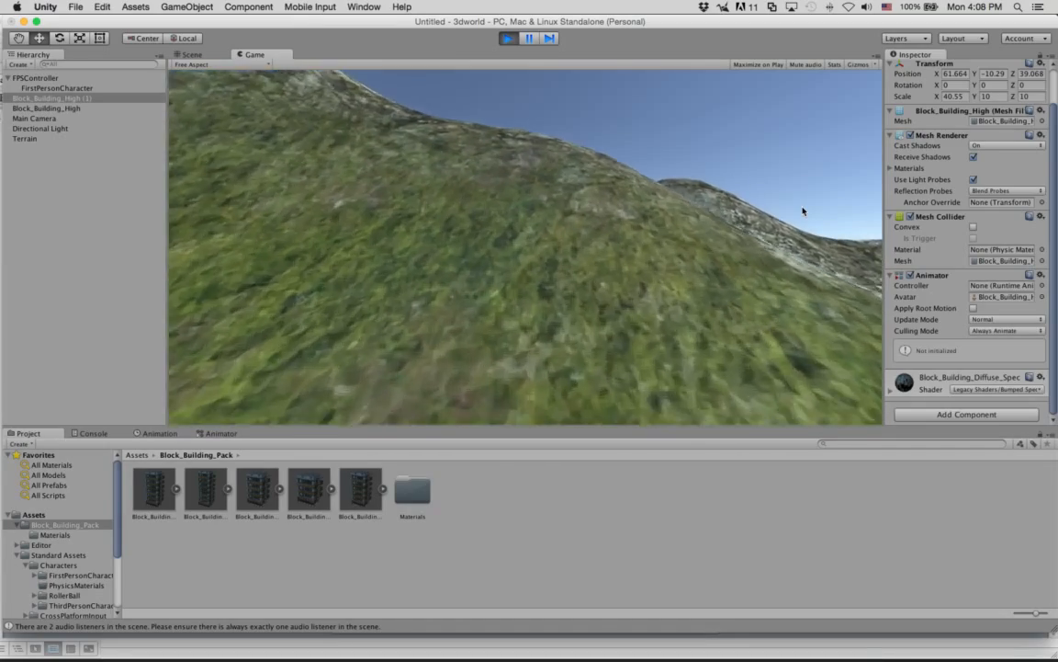
pyautogui.press('w')
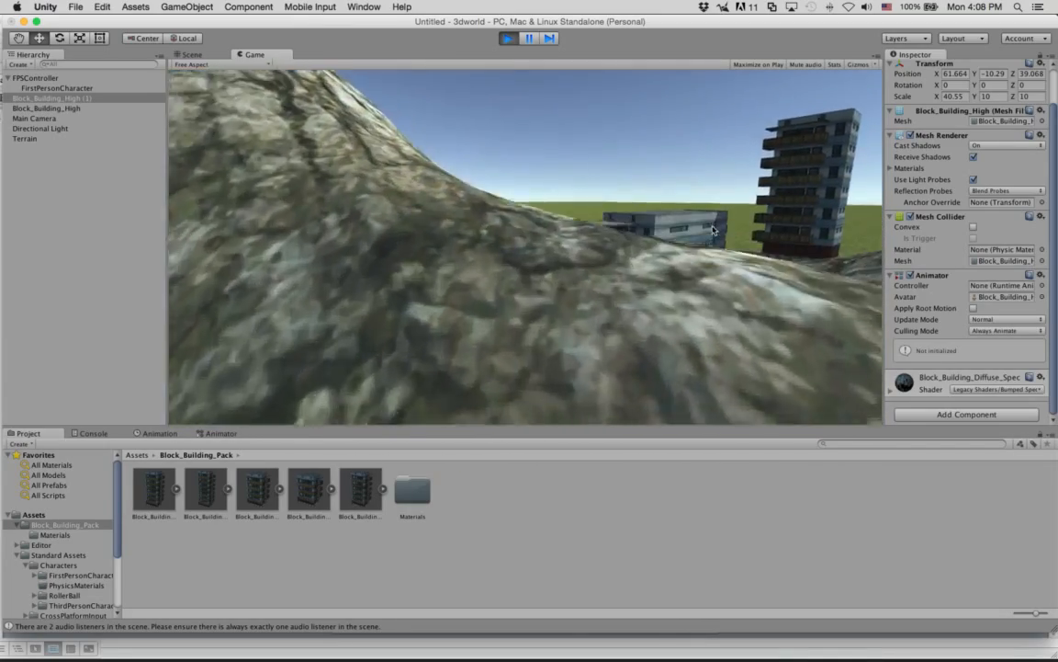
pyautogui.press('w')
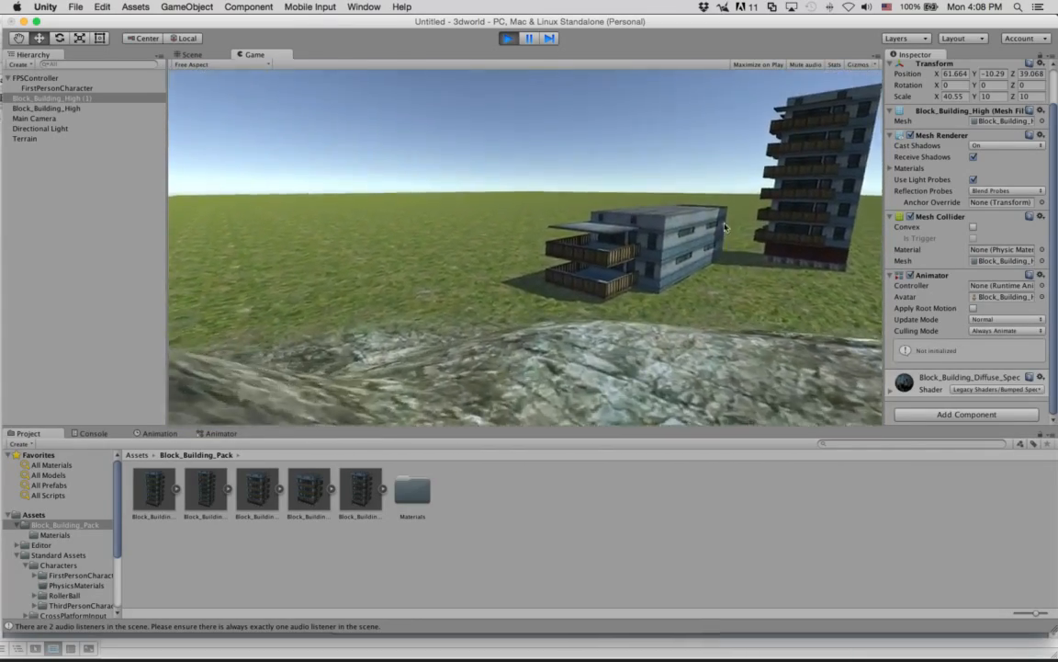
pyautogui.press('w')
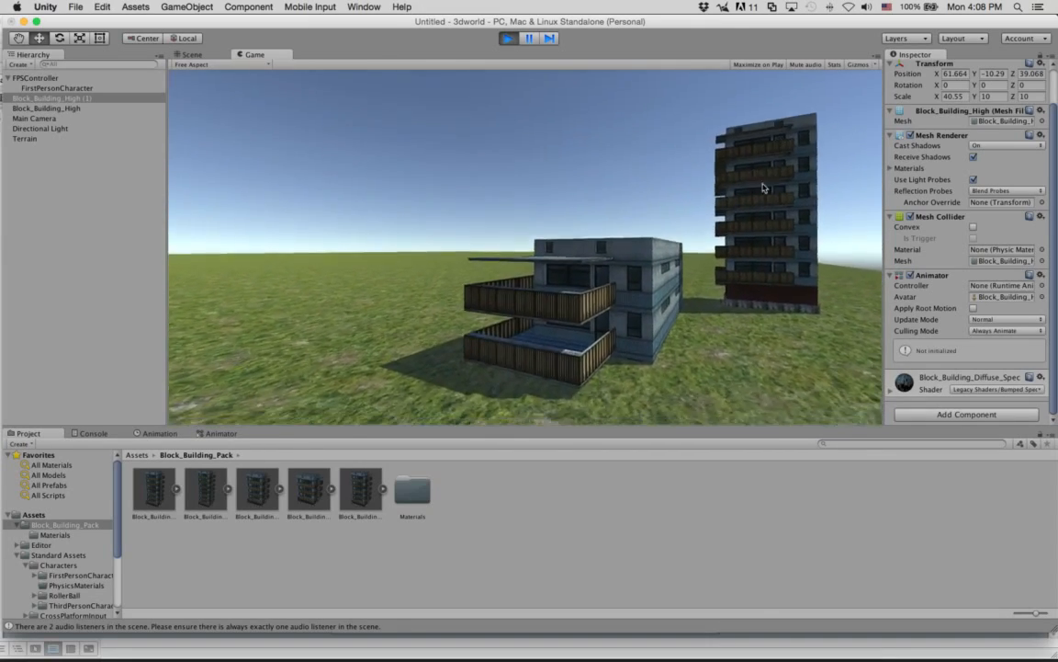
# Walk along the balcony side of the stretched building to examine its length up close.
pyautogui.press('w')
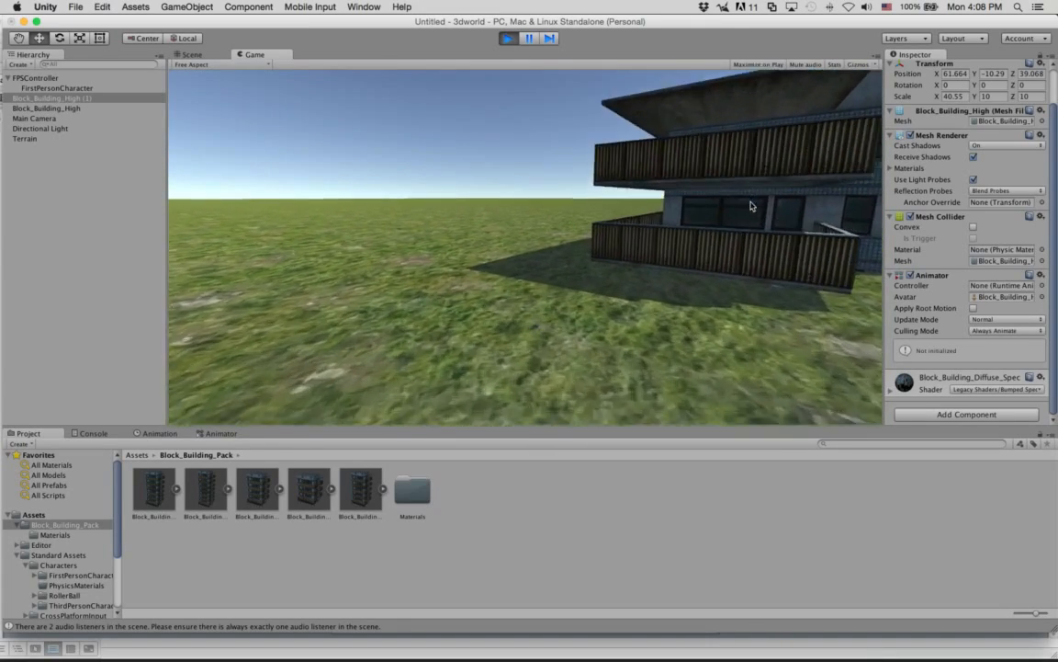
pyautogui.press('w')
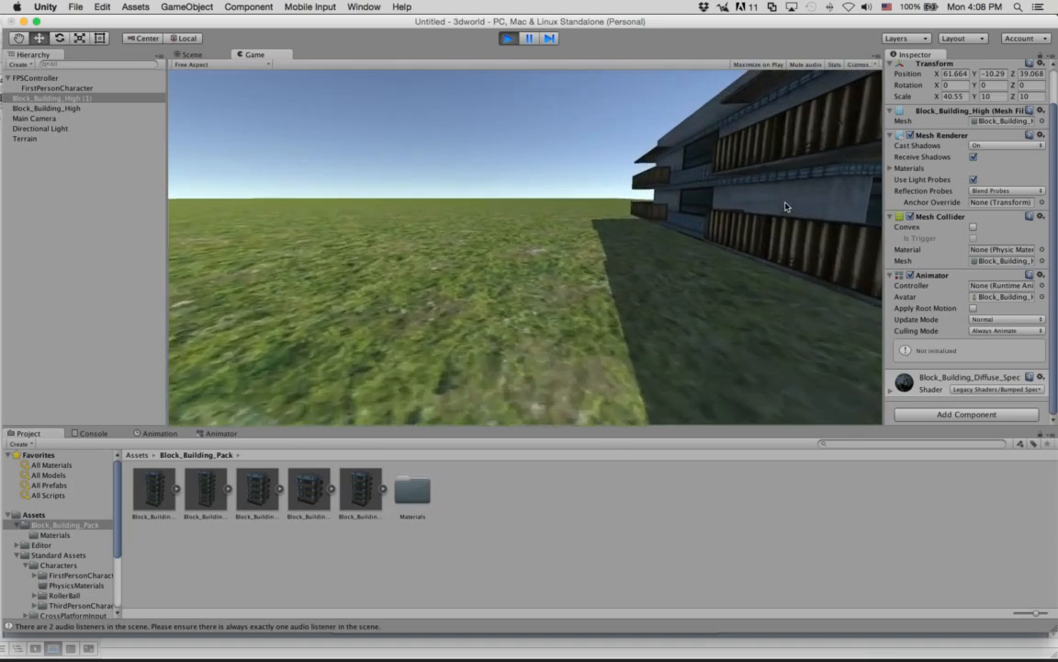
pyautogui.press('w')
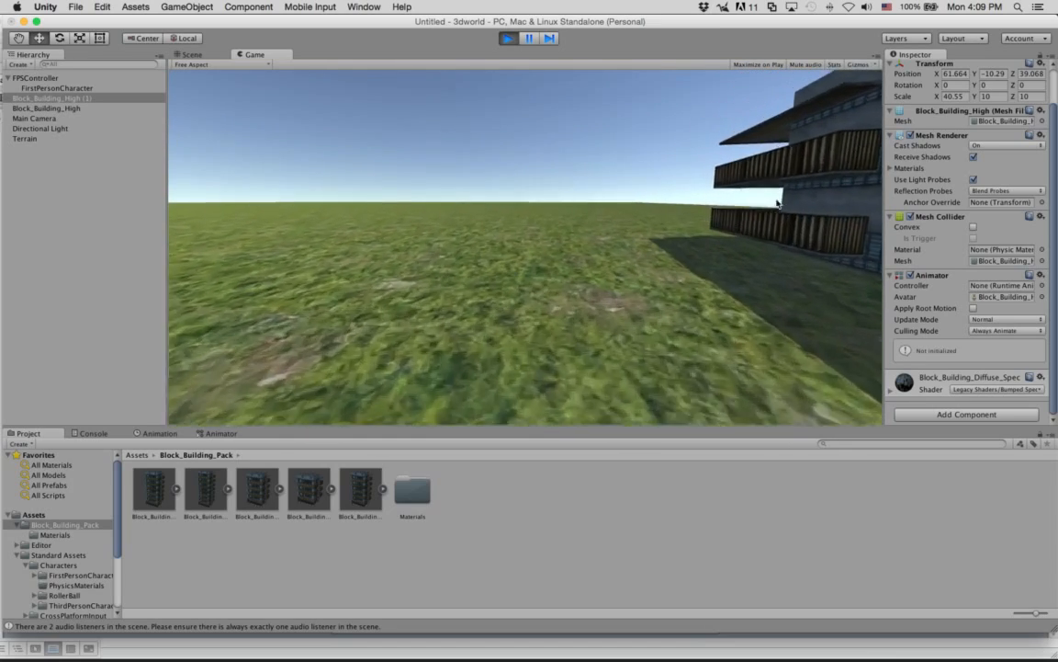
pyautogui.press('w')
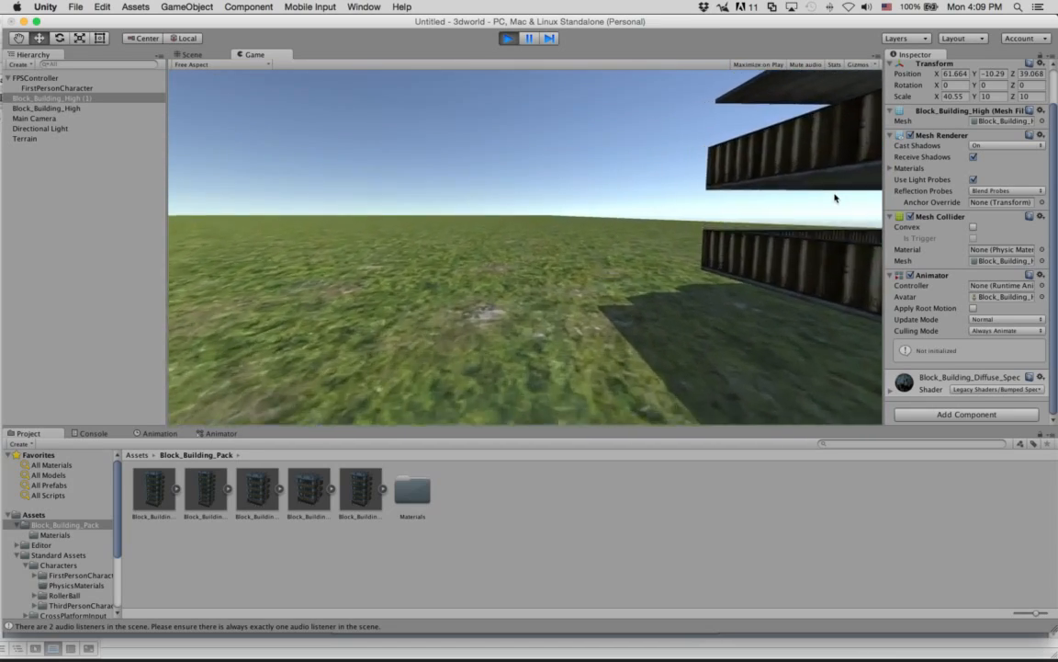
pyautogui.press('w')
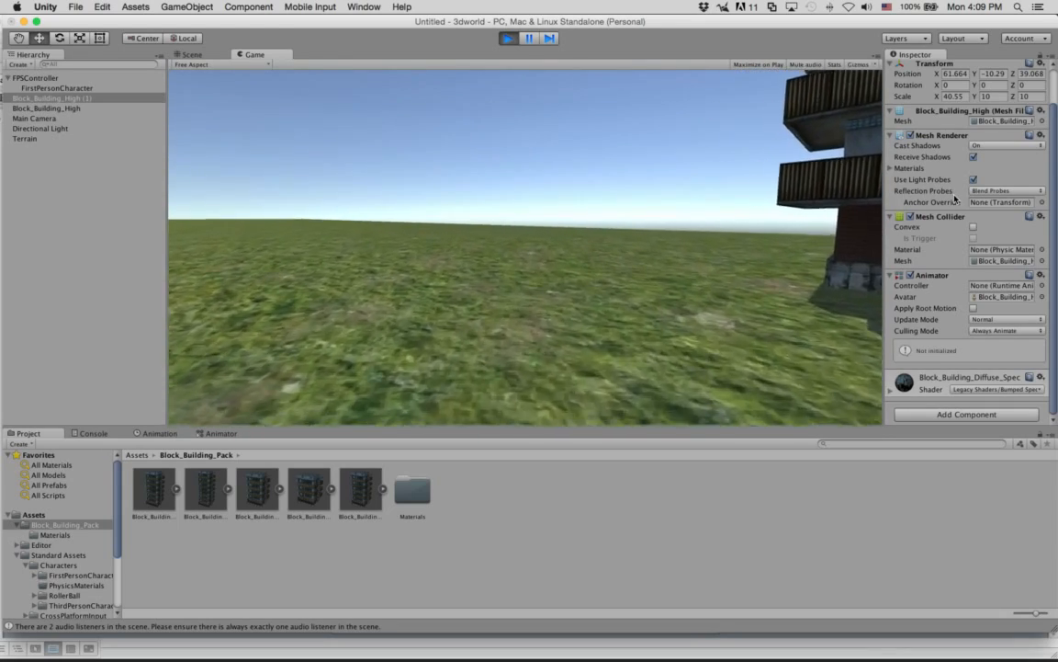
# Back away to look over the stretched building and the tower from the grass, and end the play test.
pyautogui.press('s')
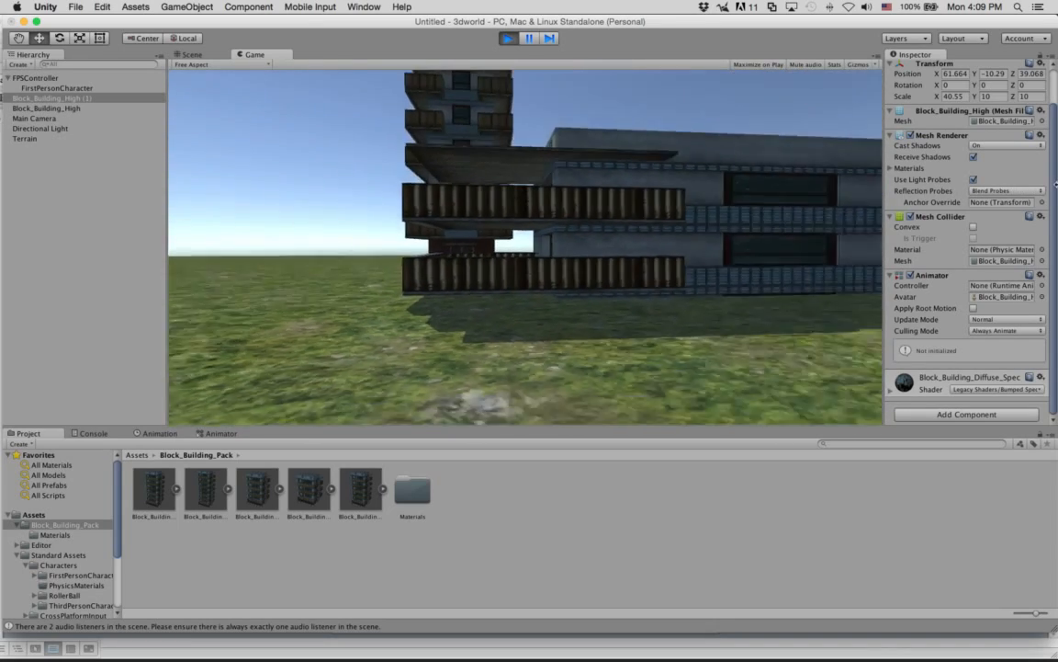
pyautogui.press('s')
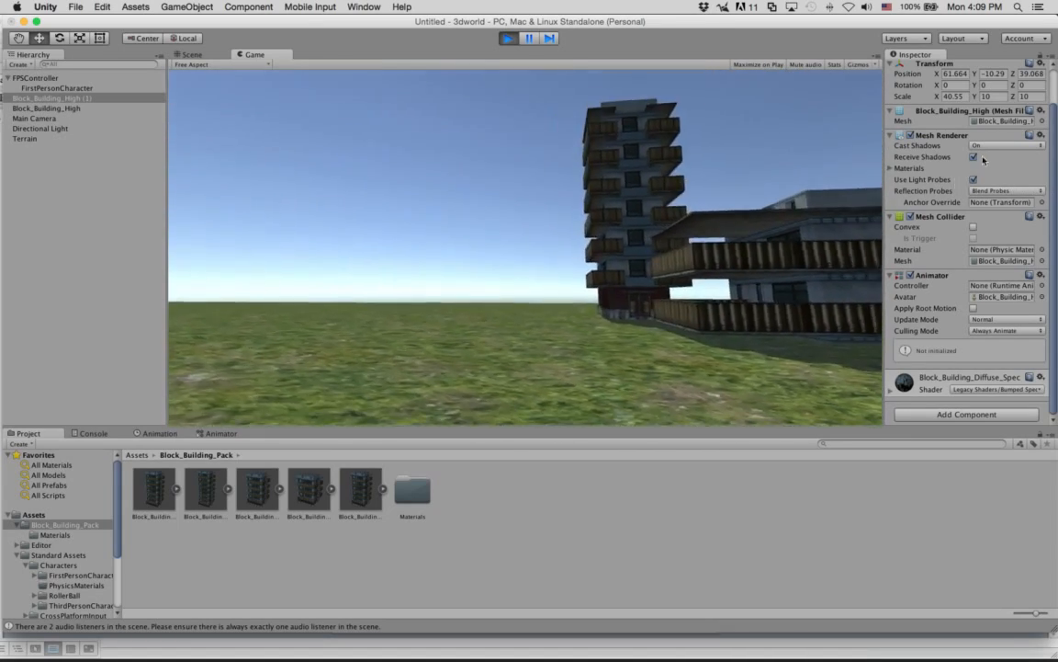
pyautogui.press('w')
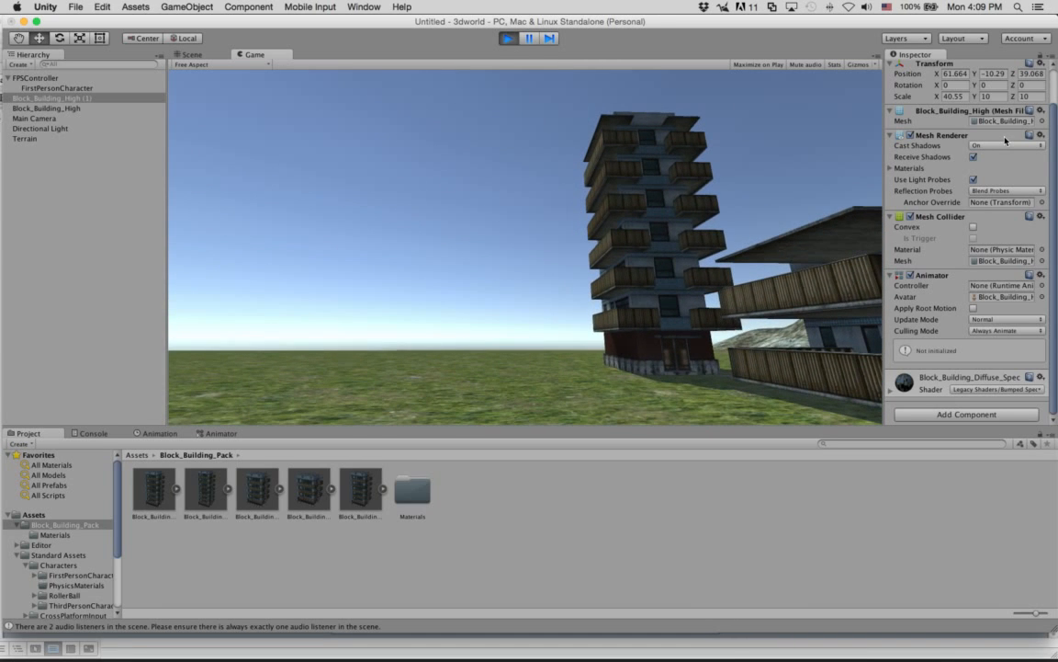
pyautogui.press('s')
pyautogui.press('d')
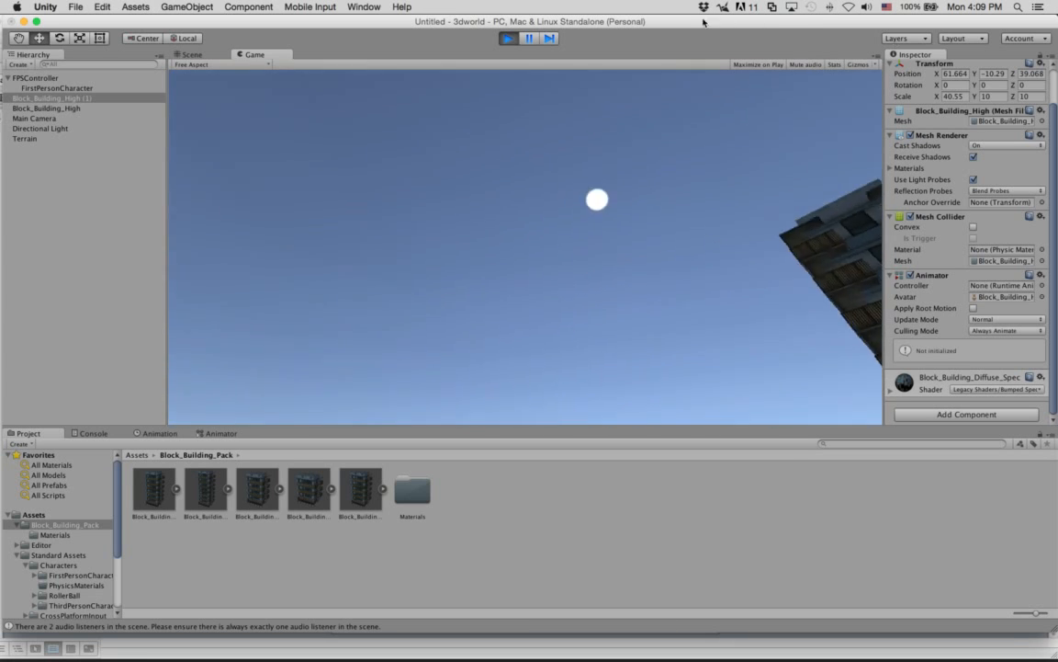
pyautogui.click(508, 37)
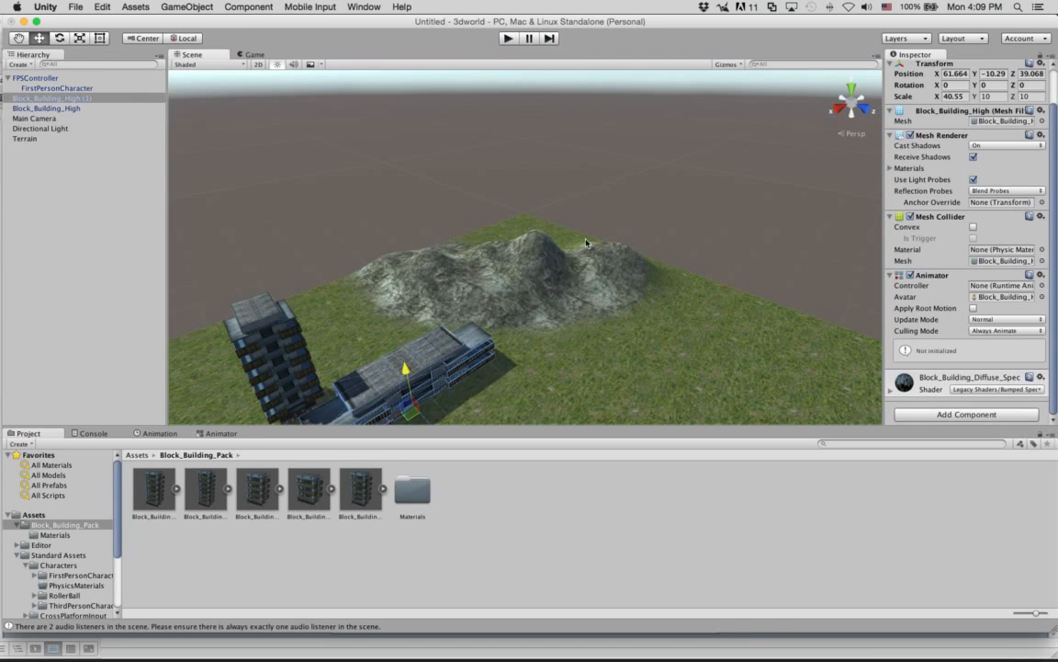
# Open the full console message about the audio listeners, and return to the Block_Building_Pack assets.
pyautogui.scroll(-5, 579, 243)
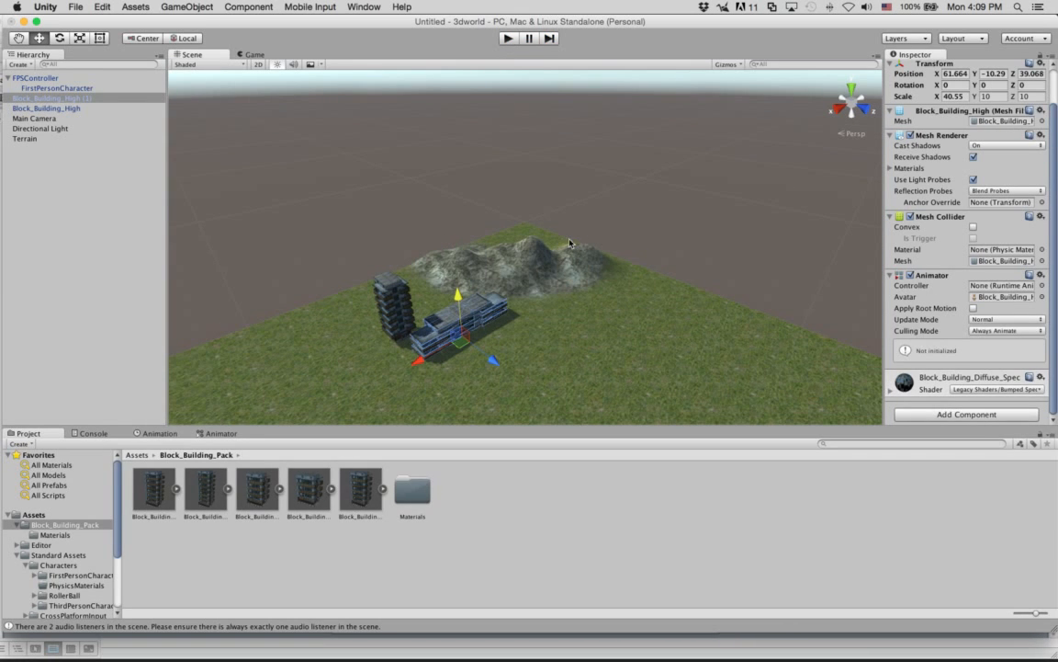
pyautogui.click(18, 38)
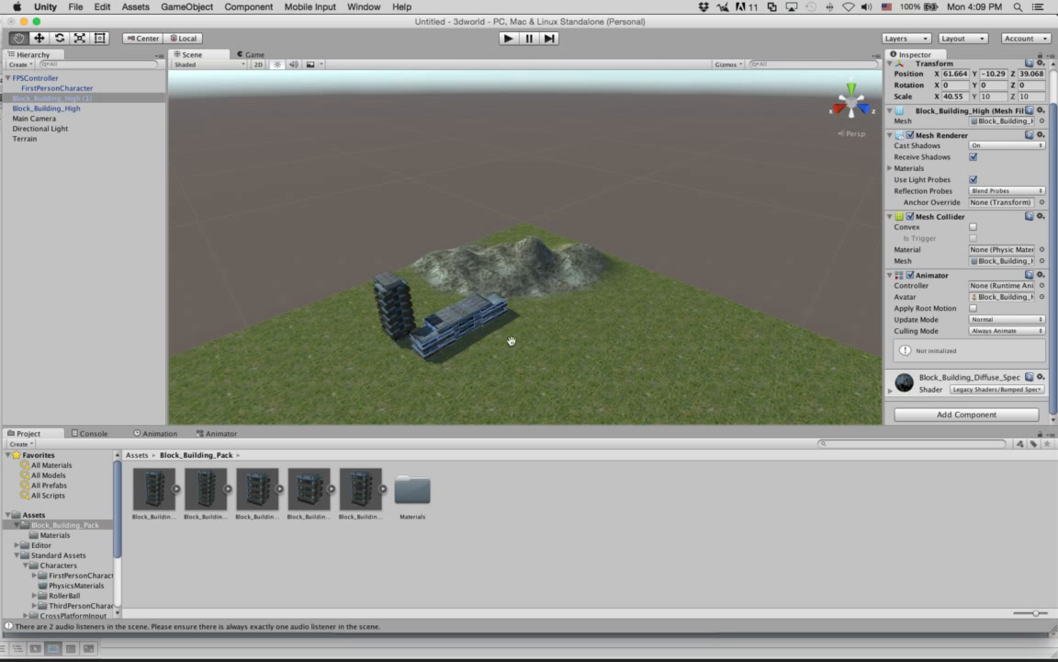
pyautogui.moveTo(574, 400); pyautogui.dragTo(461, 302)
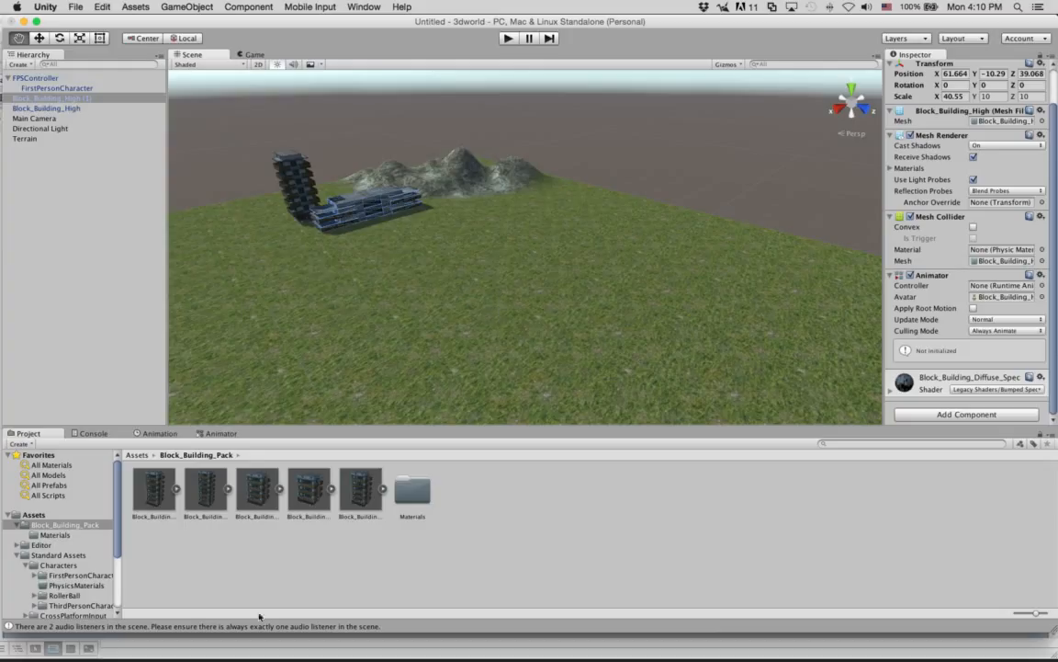
pyautogui.click(35, 627)
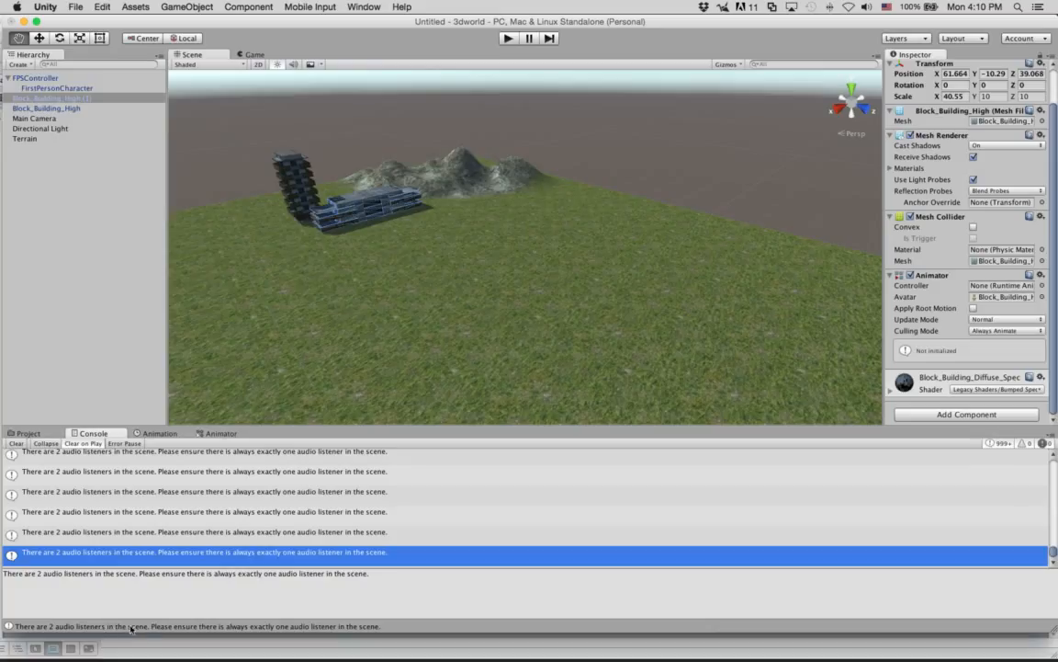
pyautogui.click(28, 433)
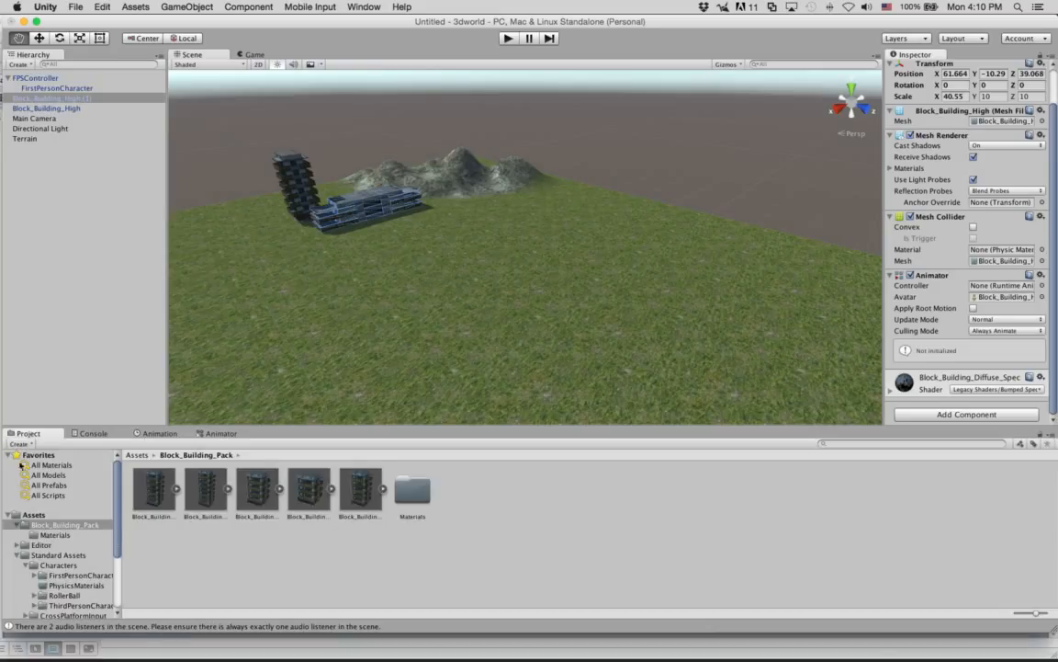
# Check the FPSController and the Main Camera for an Audio Listener component.
pyautogui.click(8, 78)
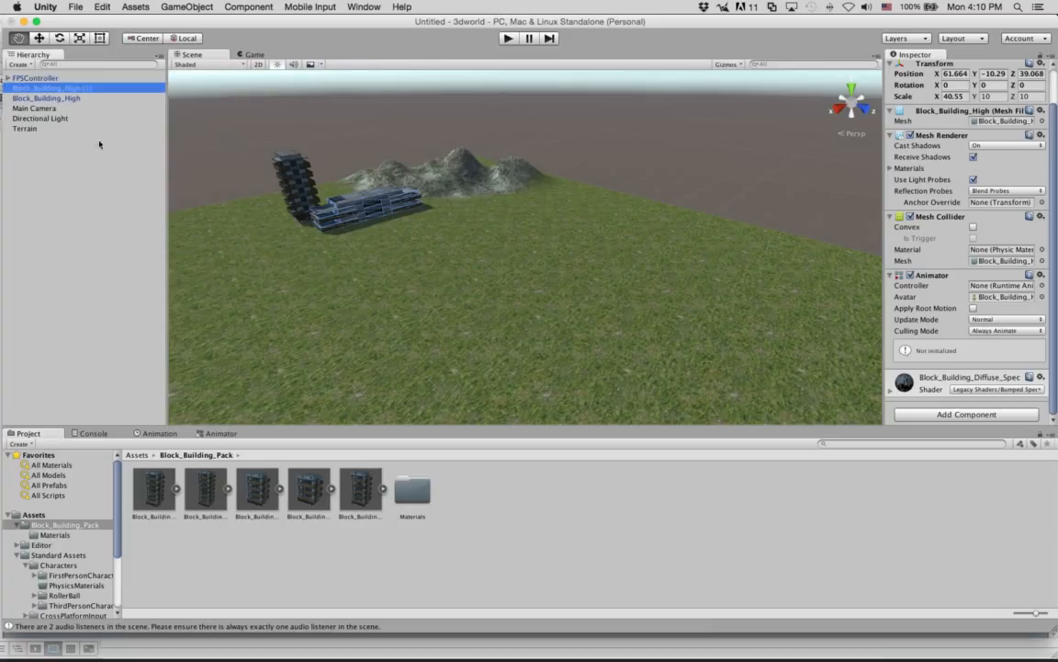
pyautogui.click(37, 78)
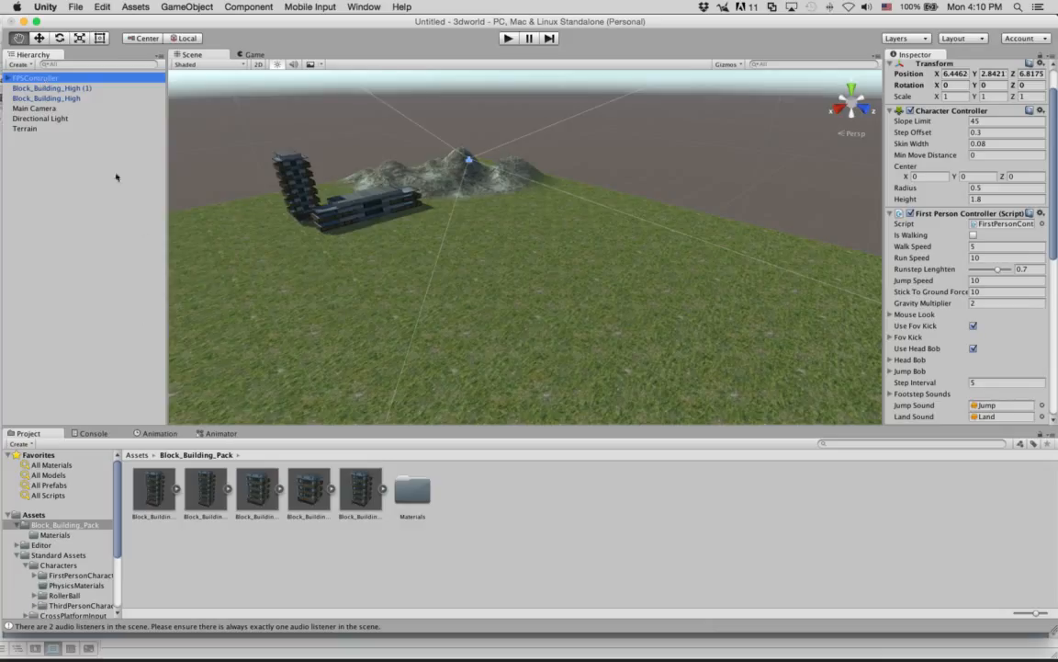
pyautogui.click(41, 109)
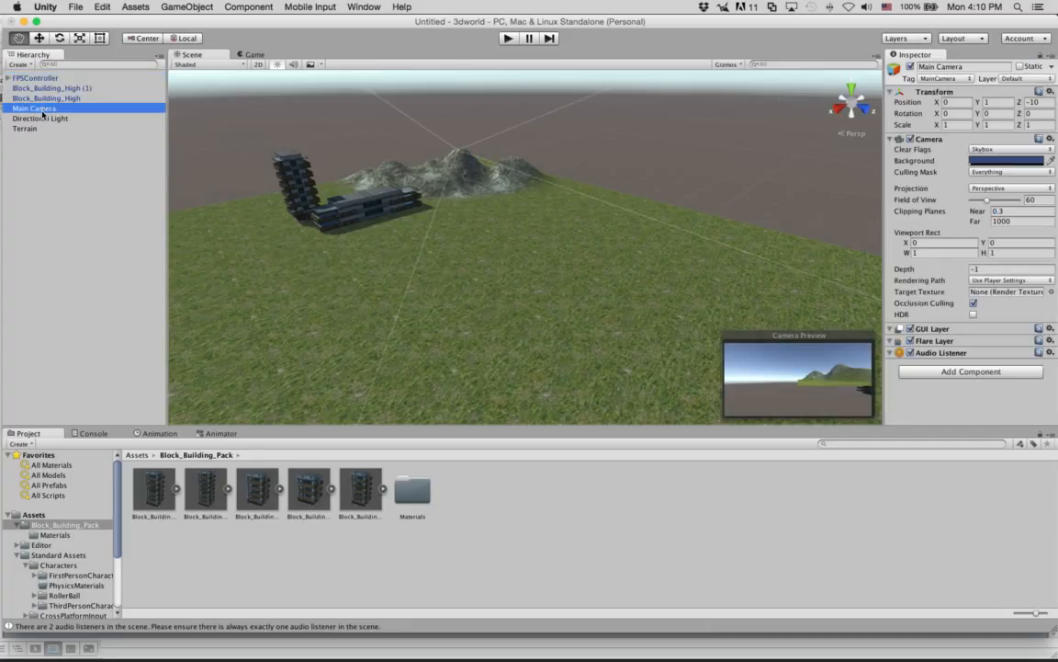
pyautogui.click(926, 354)
pyautogui.click(926, 357)
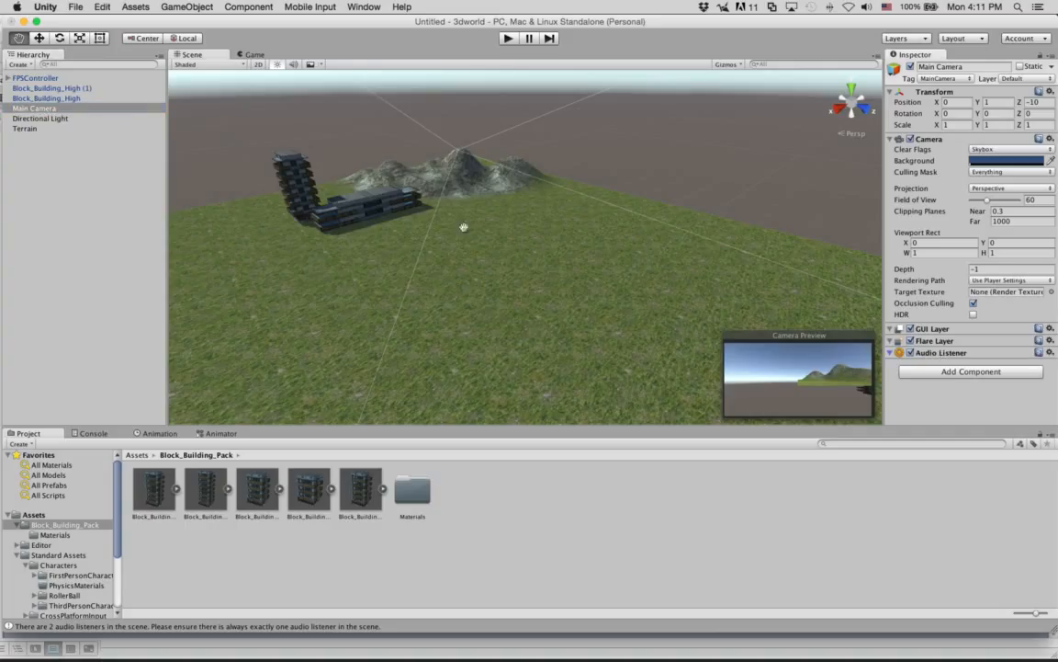
# Expand the FPSController and examine the Audio Listener on its FirstPersonCharacter child.
pyautogui.click(7, 78)
pyautogui.click(26, 78)
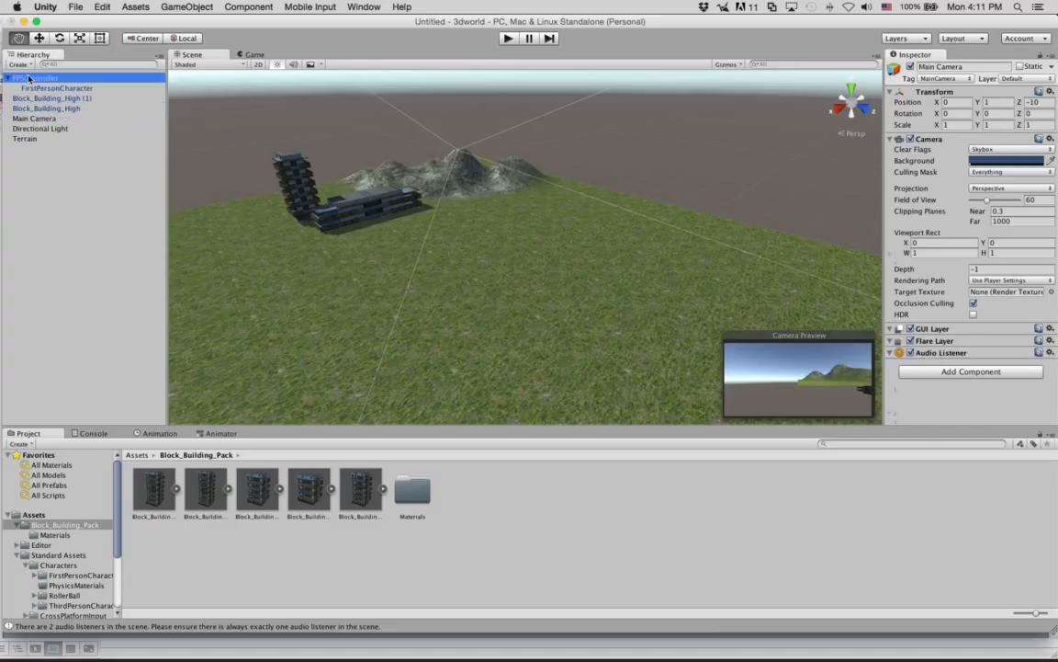
pyautogui.click(51, 87)
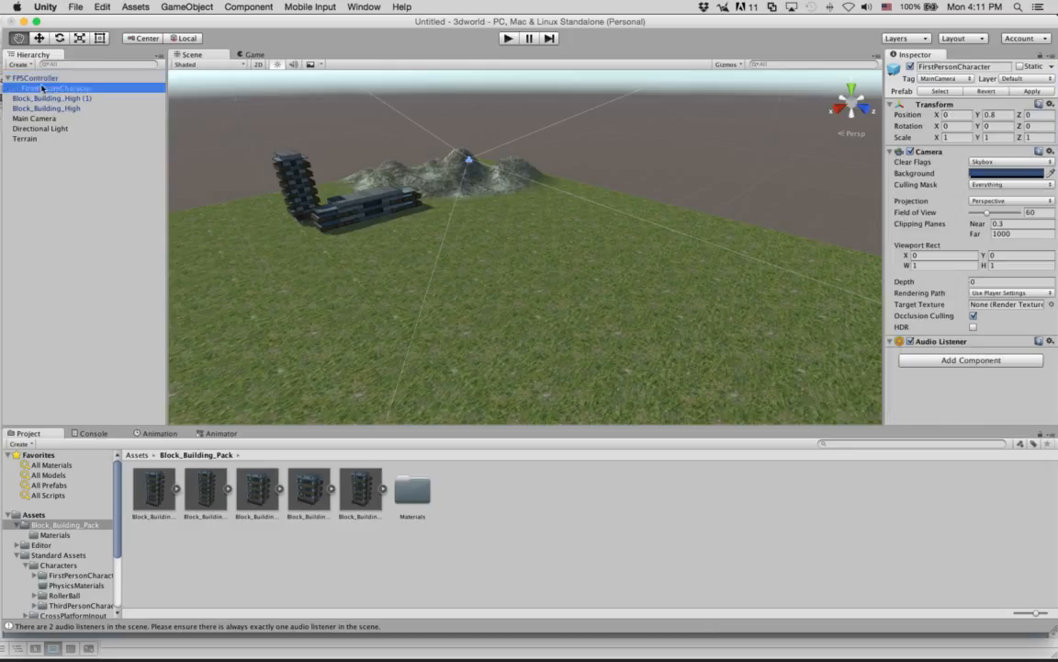
pyautogui.click(946, 344)
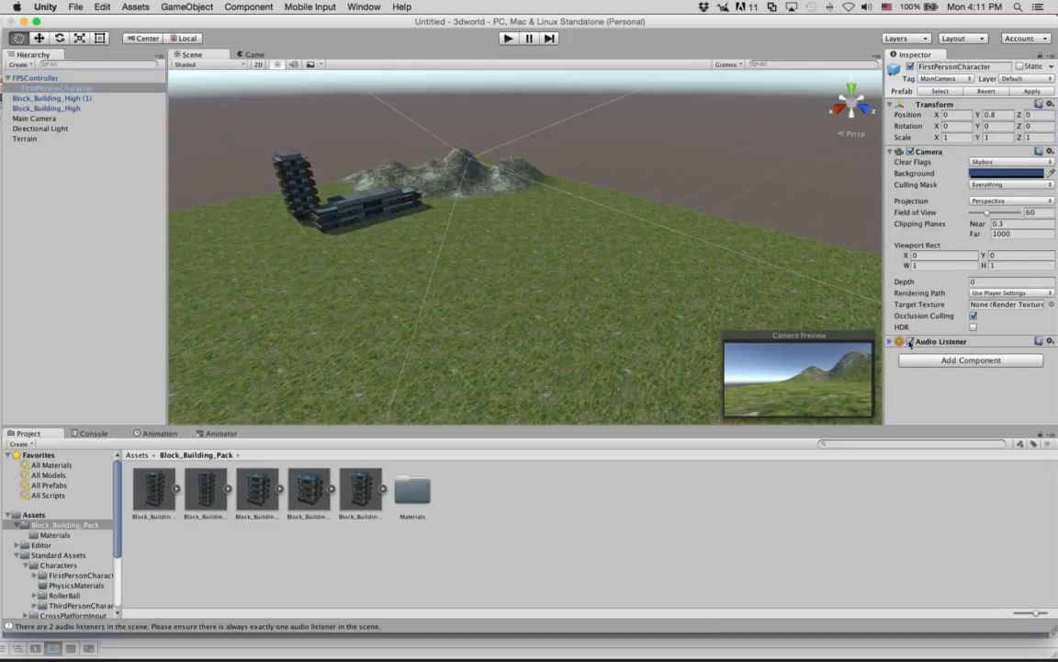
pyautogui.click(943, 345)
# Compare the Main Camera with the FirstPersonCharacter camera and disable the Main Camera's Audio Listener.
pyautogui.click(42, 119)
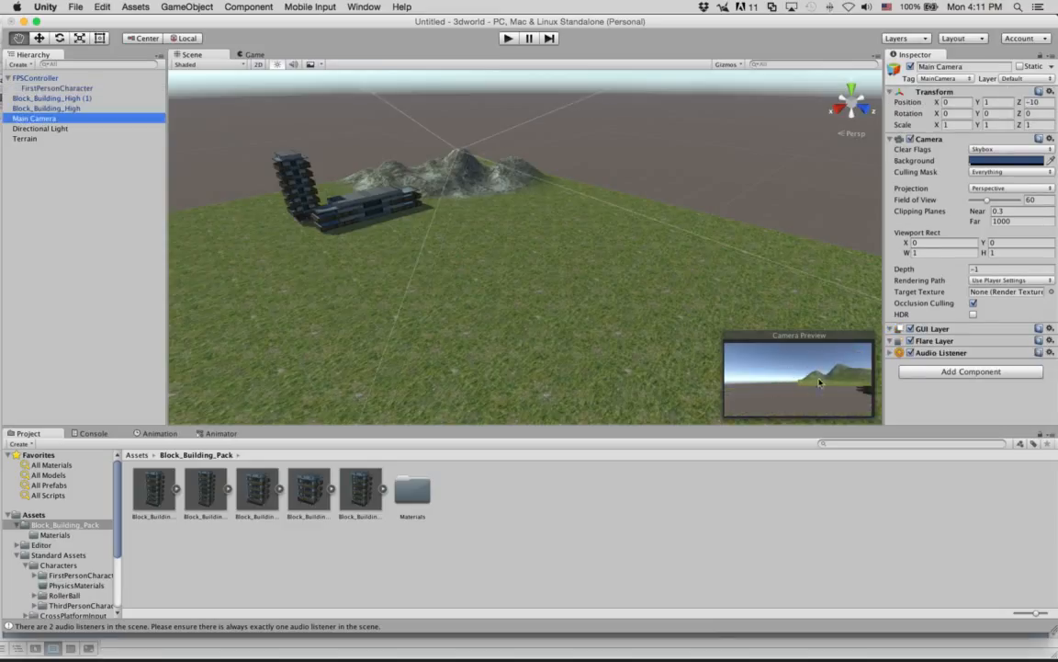
pyautogui.click(33, 79)
pyautogui.click(37, 87)
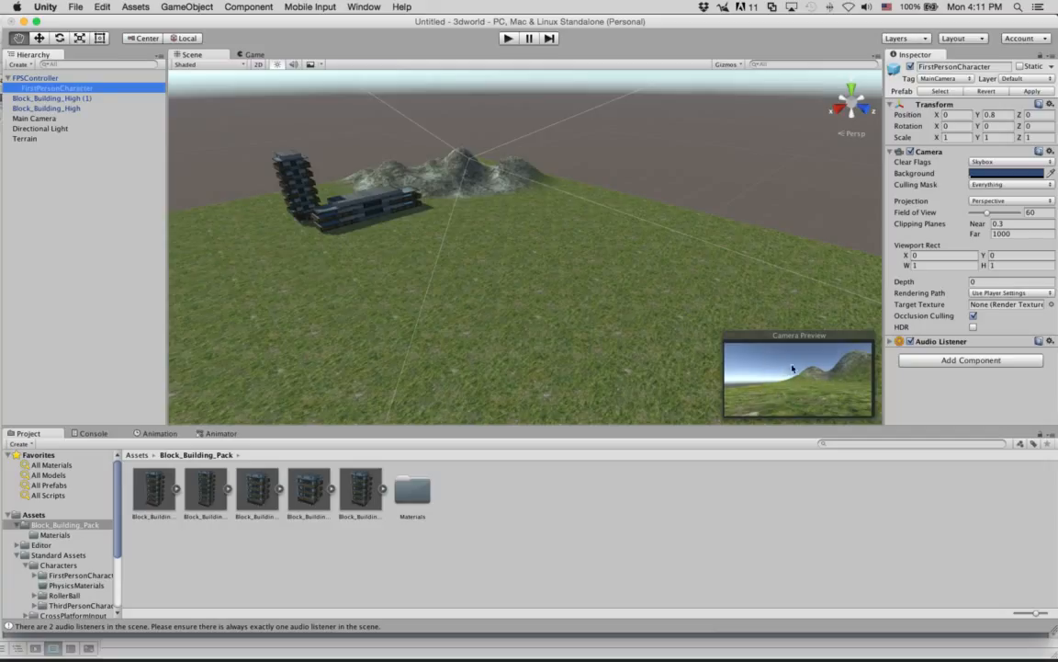
pyautogui.click(63, 118)
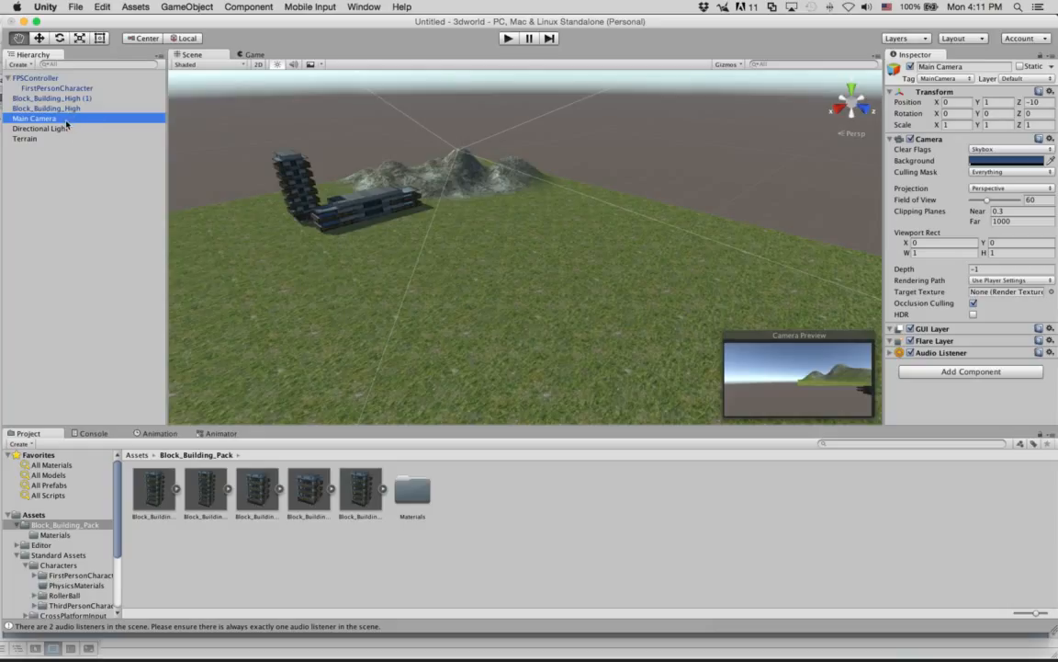
pyautogui.click(909, 353)
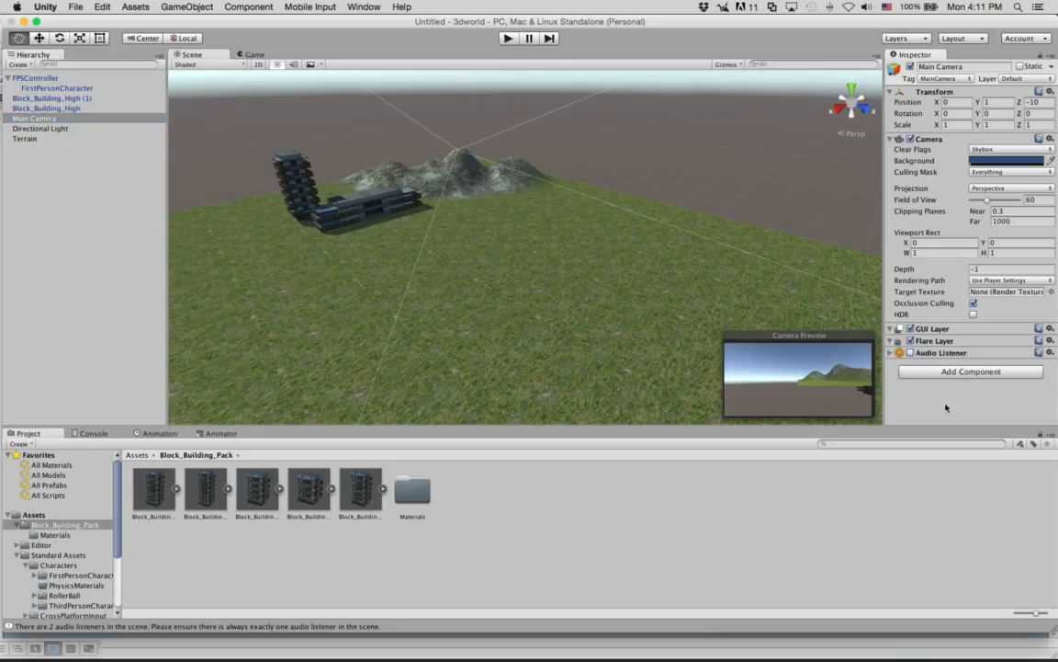
# Run a brief play test to check for the audio listener warning, stop it, and reselect the Main Camera.
pyautogui.click(508, 37)
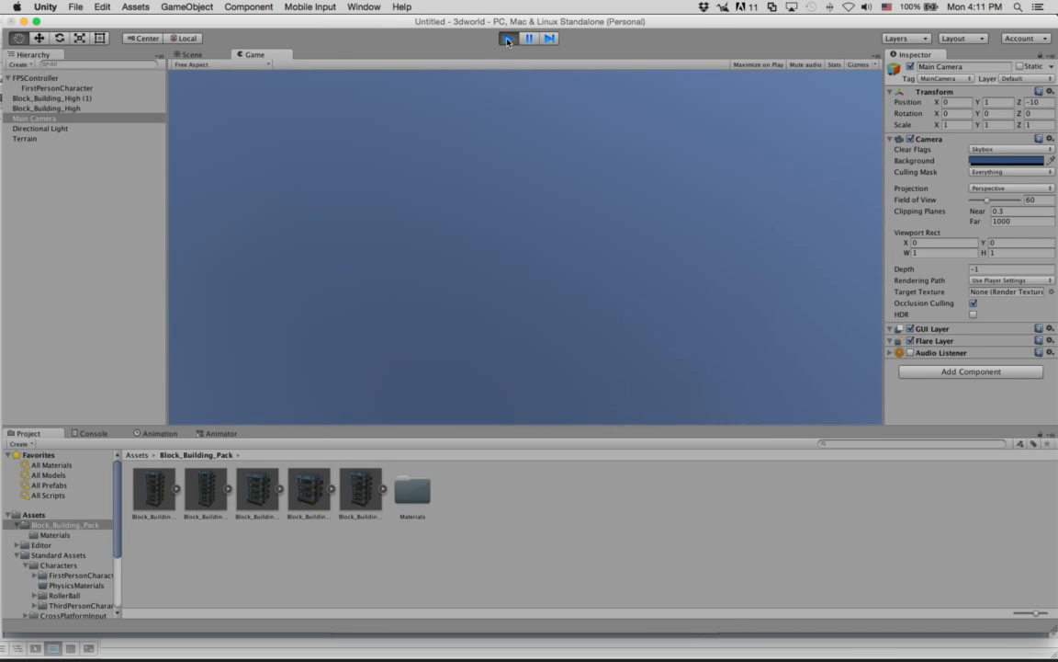
pyautogui.click(508, 38)
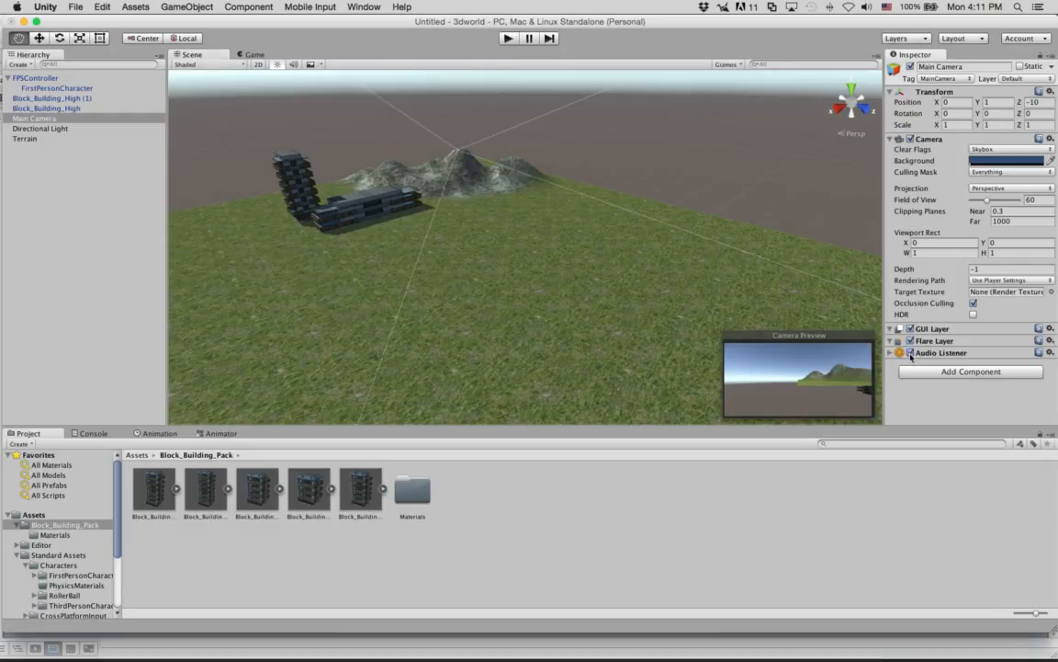
pyautogui.click(34, 119)
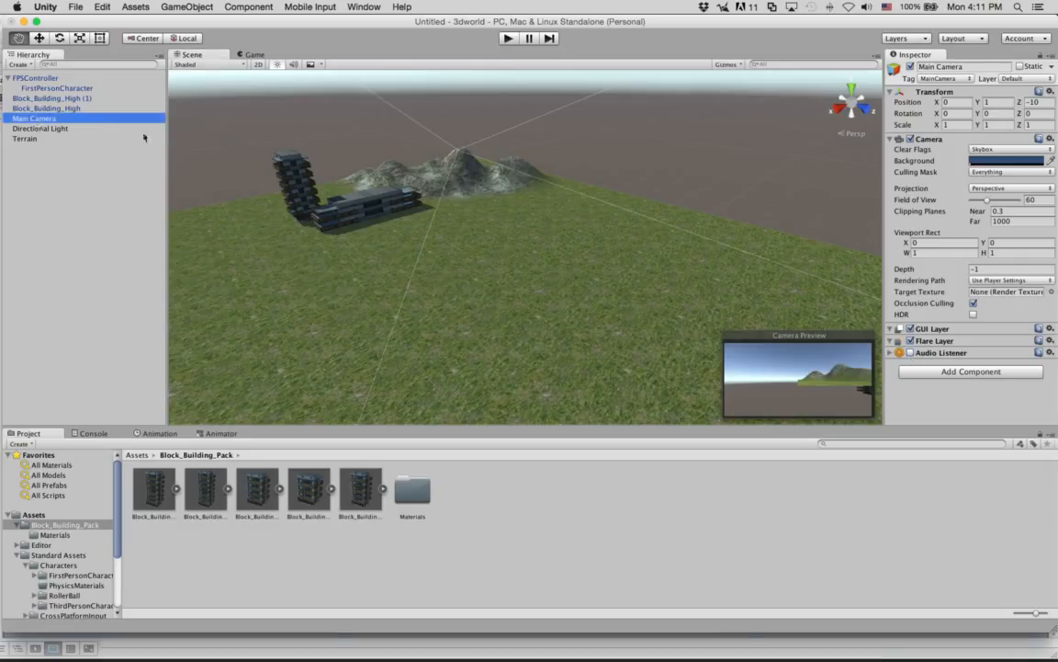
# Delete the Main Camera from the scene and start a play test.
pyautogui.rightClick(37, 118)
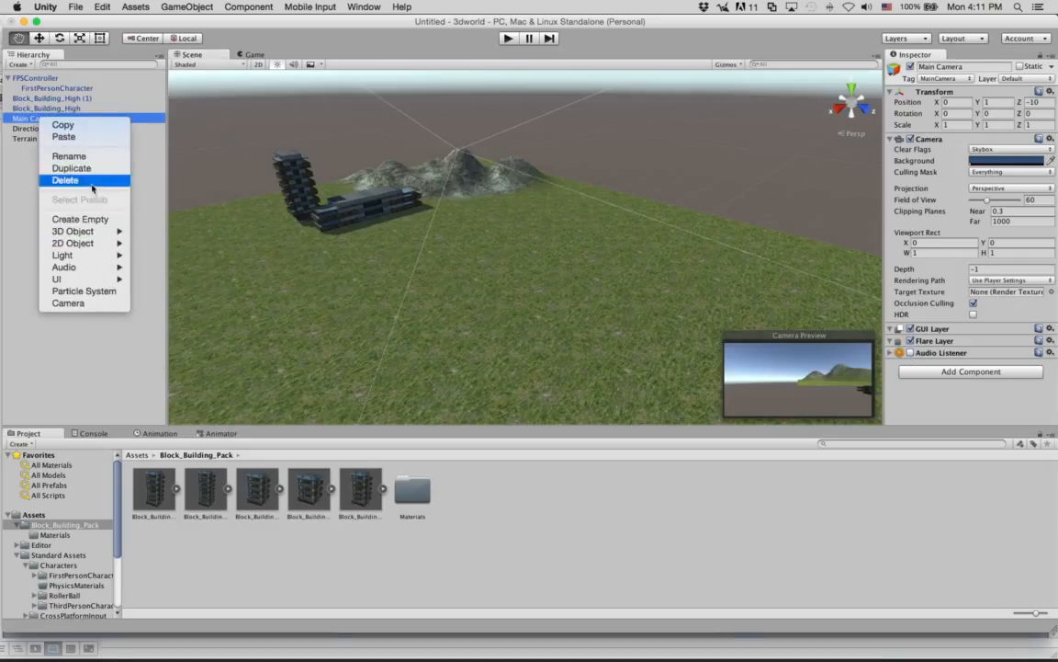
pyautogui.click(65, 180)
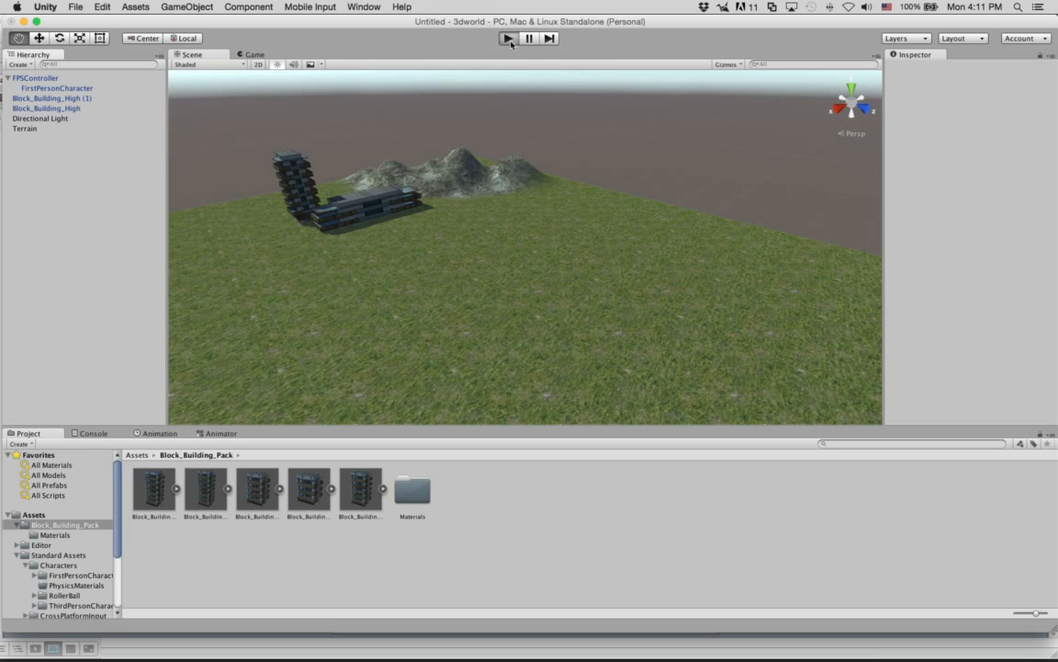
pyautogui.click(508, 38)
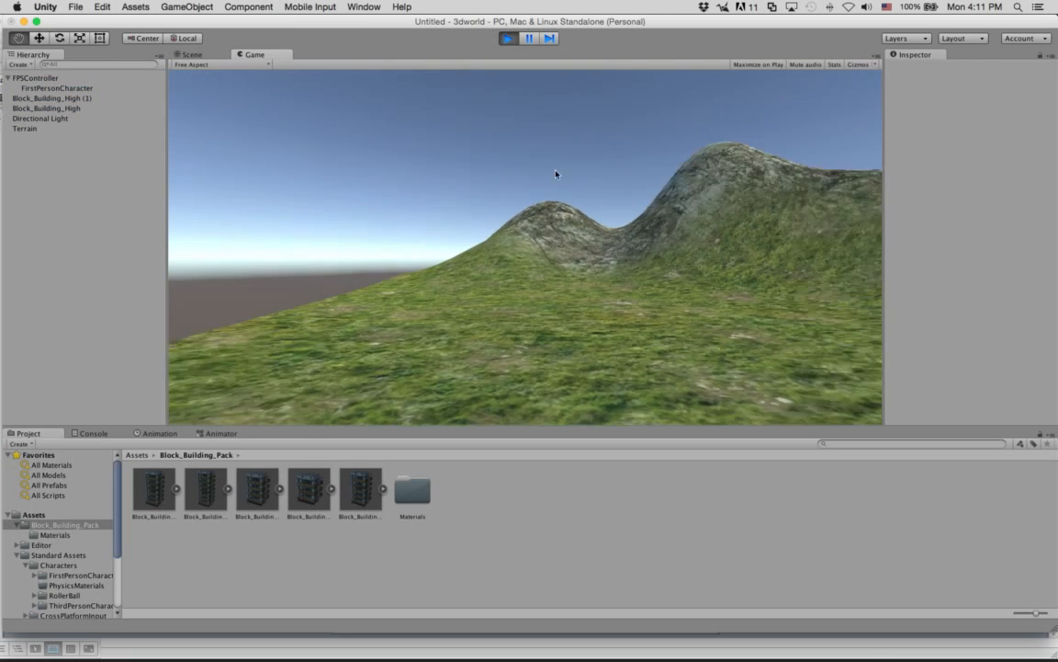
# Walk in first person over the rocky hill and up to the balcony railing of the low building.
pyautogui.press('w')
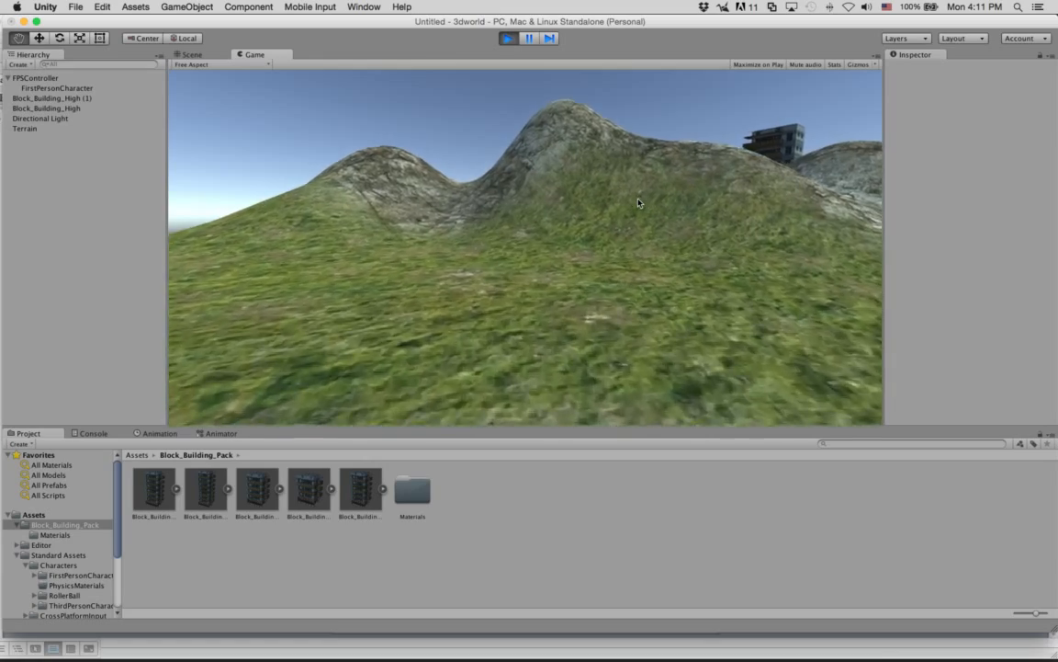
pyautogui.press('w')
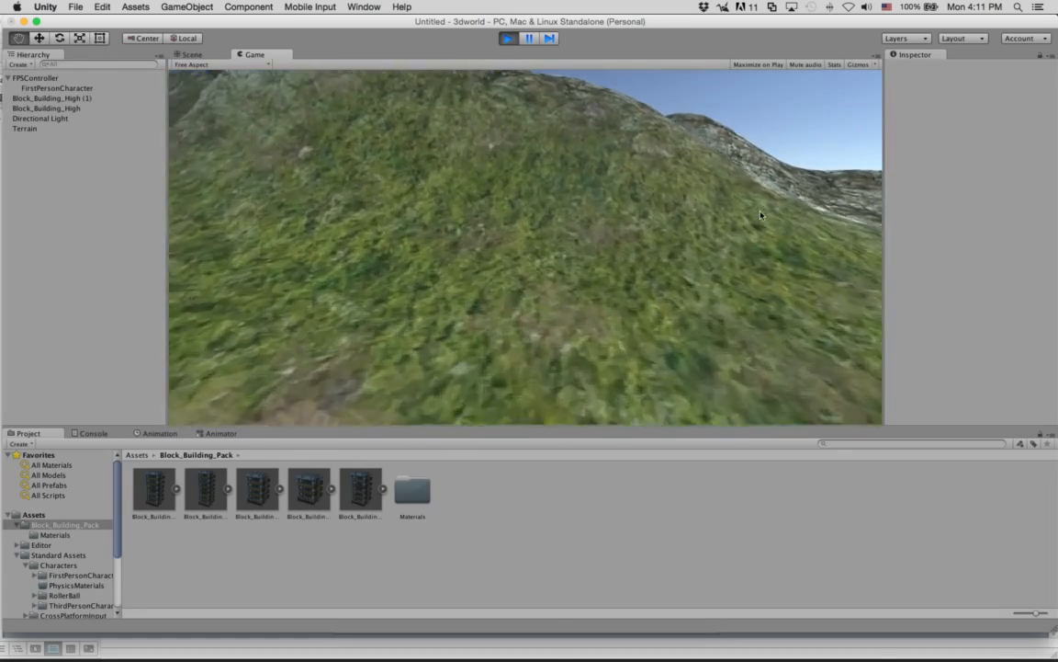
pyautogui.press('w')
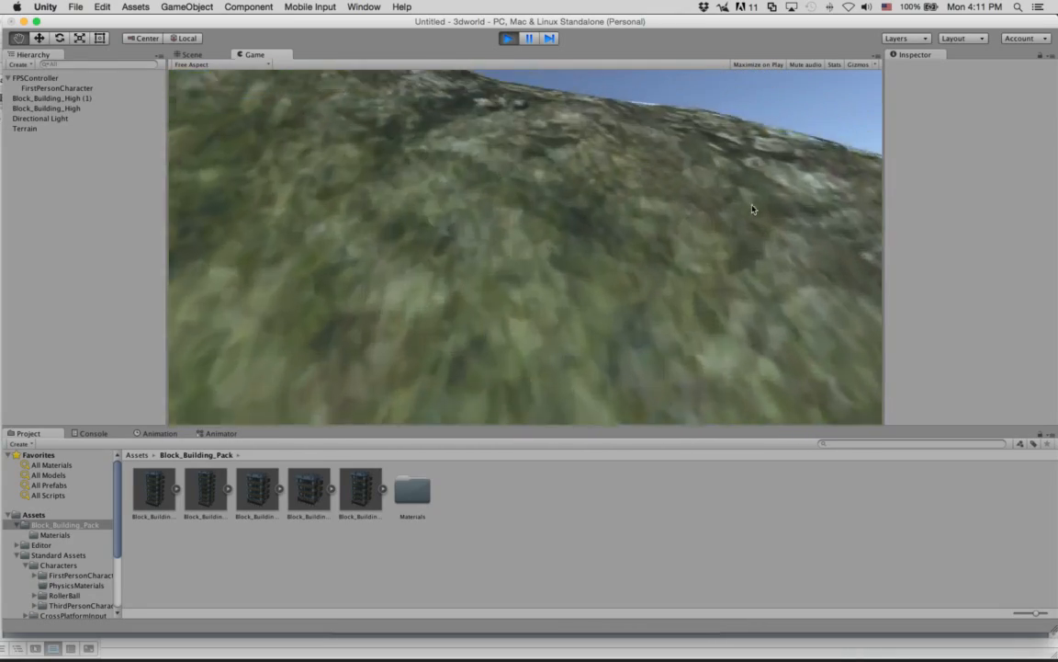
pyautogui.press('w')
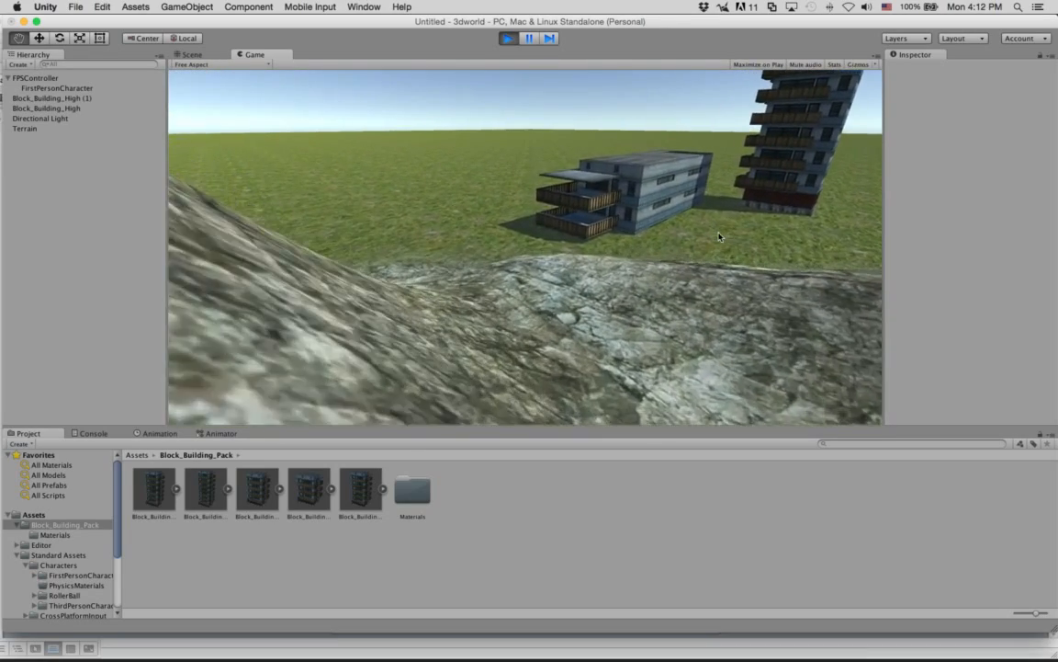
pyautogui.press('w')
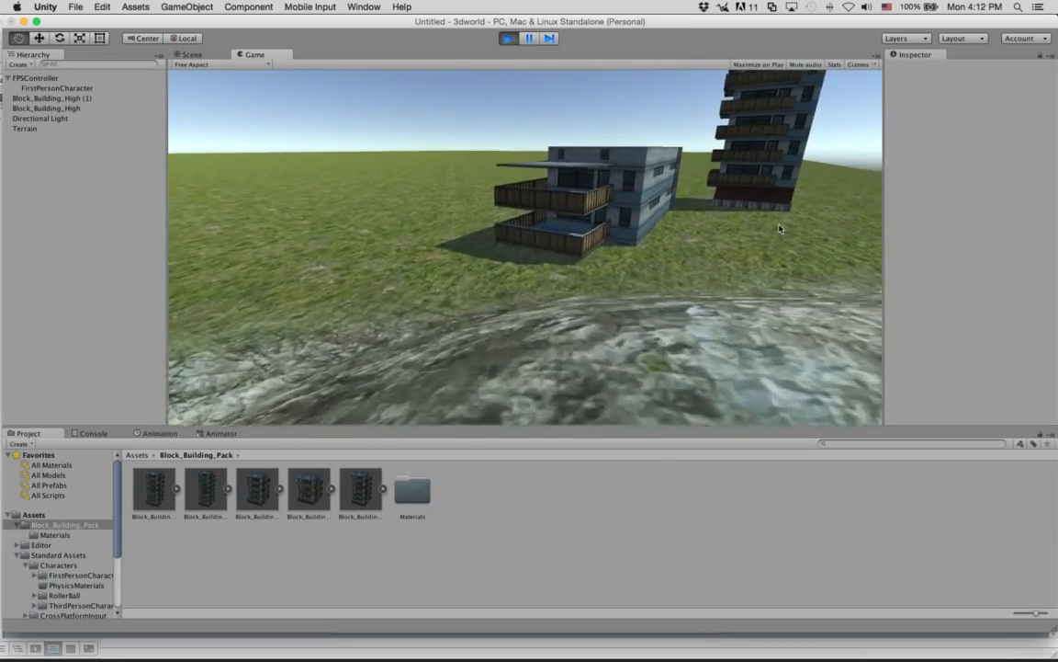
pyautogui.press('w')
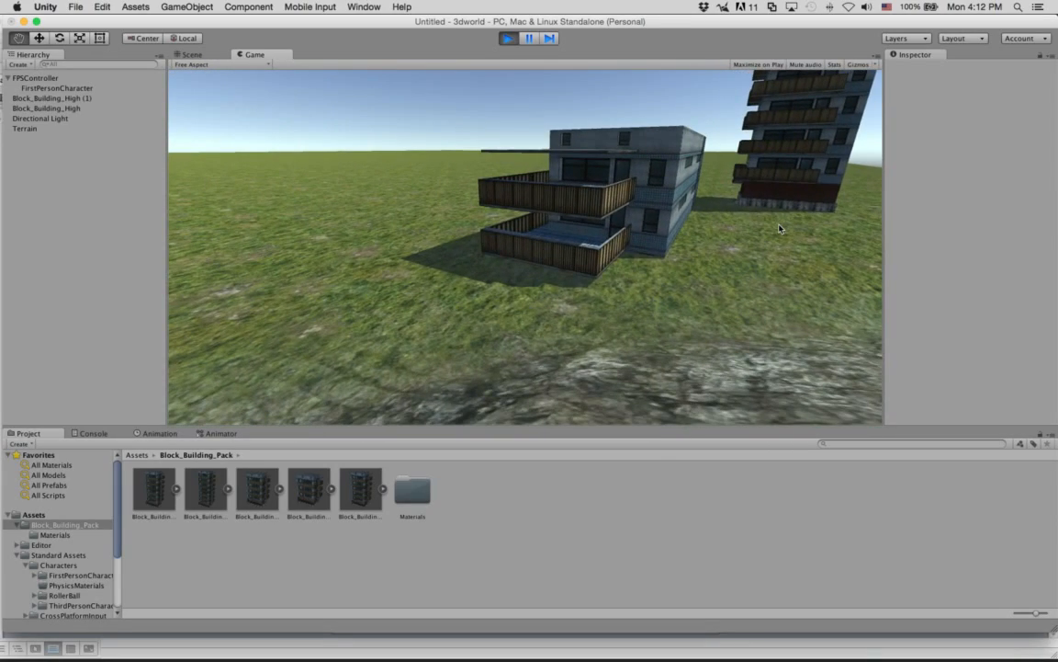
pyautogui.press('w')
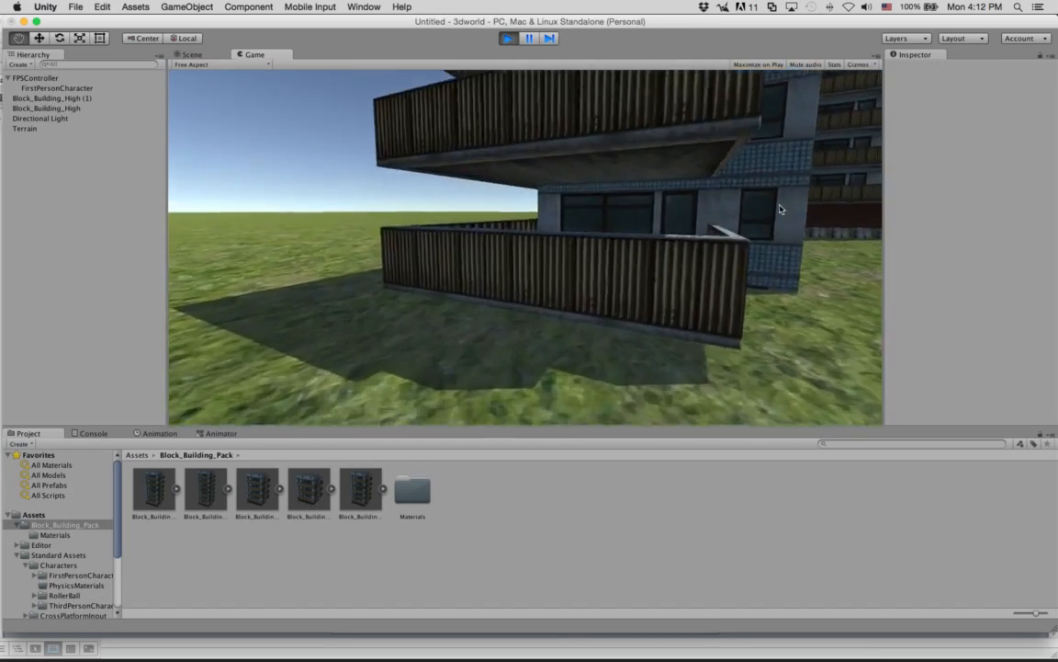
pyautogui.press('w')
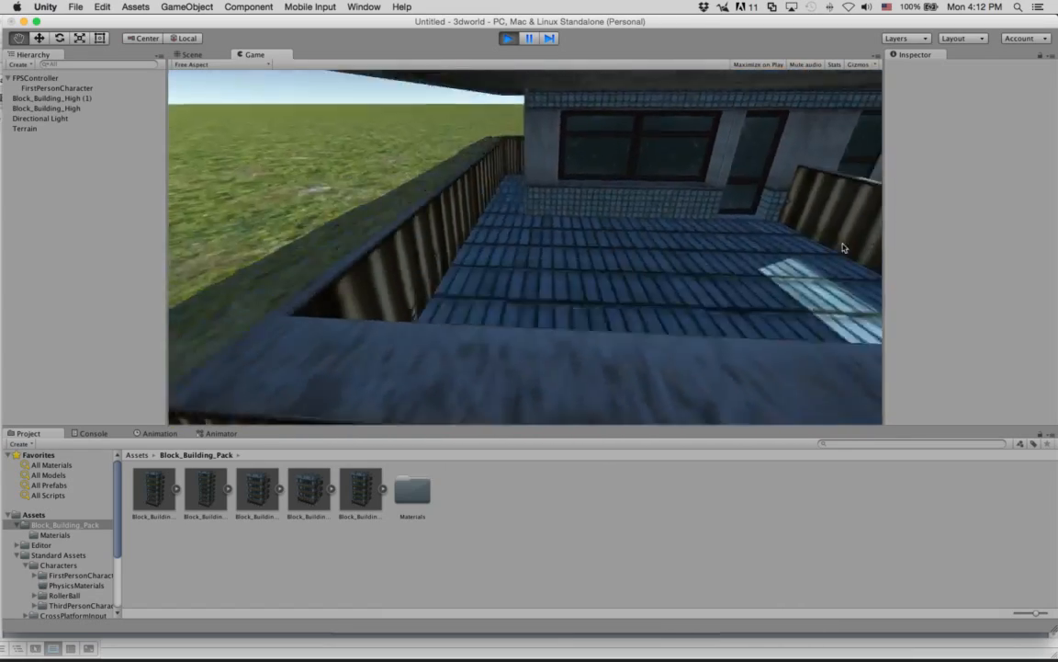
pyautogui.press('w')
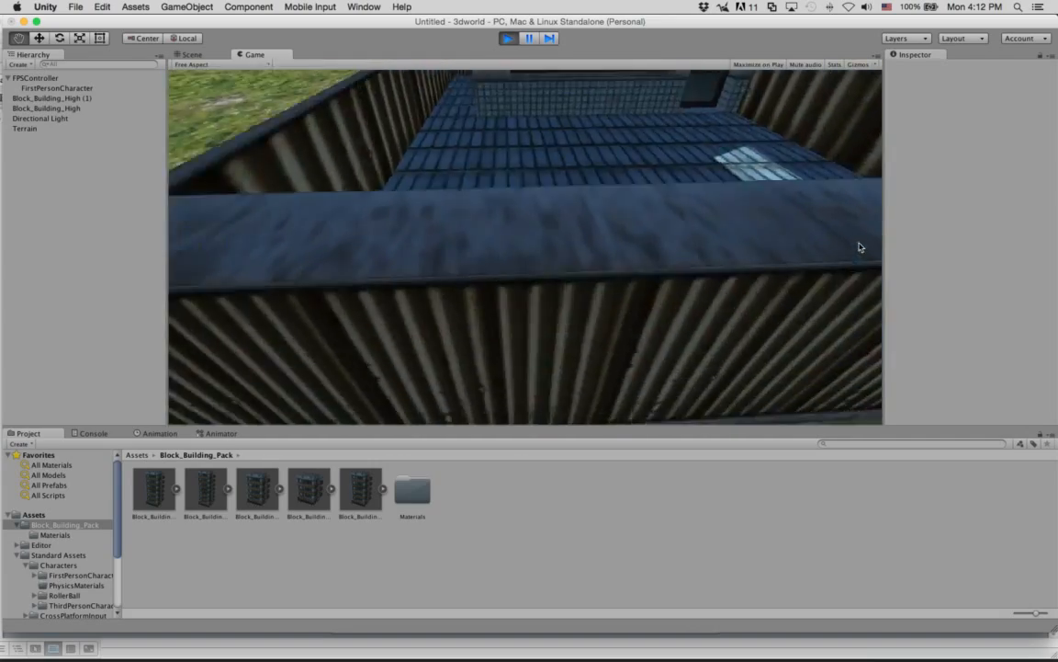
# Jump against the low building's balcony to test its collision, and stop the play test.
pyautogui.press('space')
pyautogui.press('s')
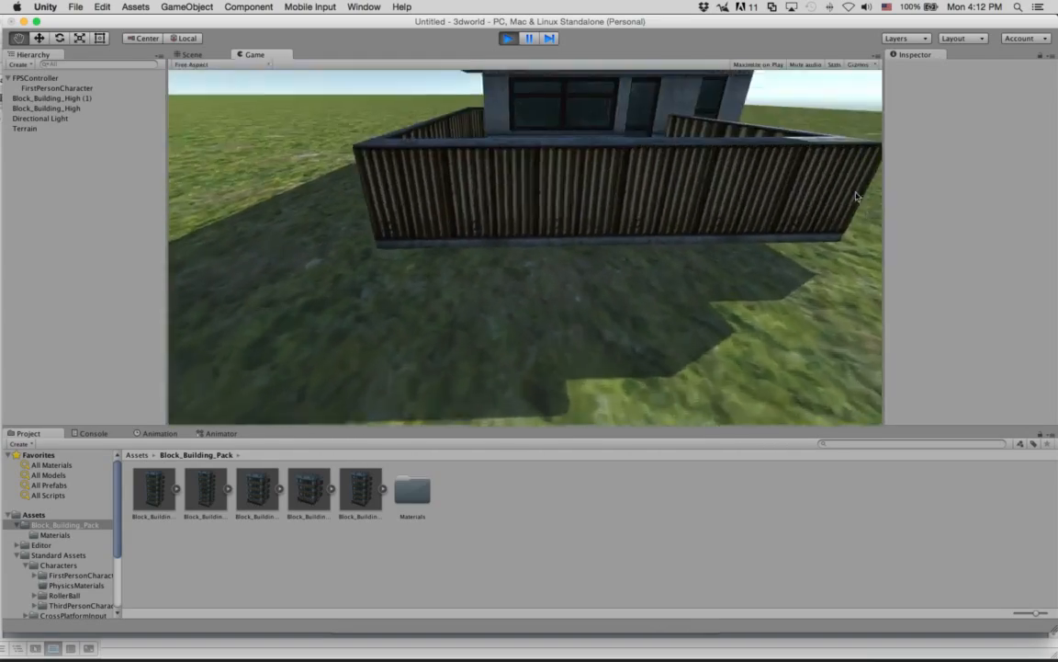
pyautogui.press('w')
pyautogui.press('space')
pyautogui.press('s')
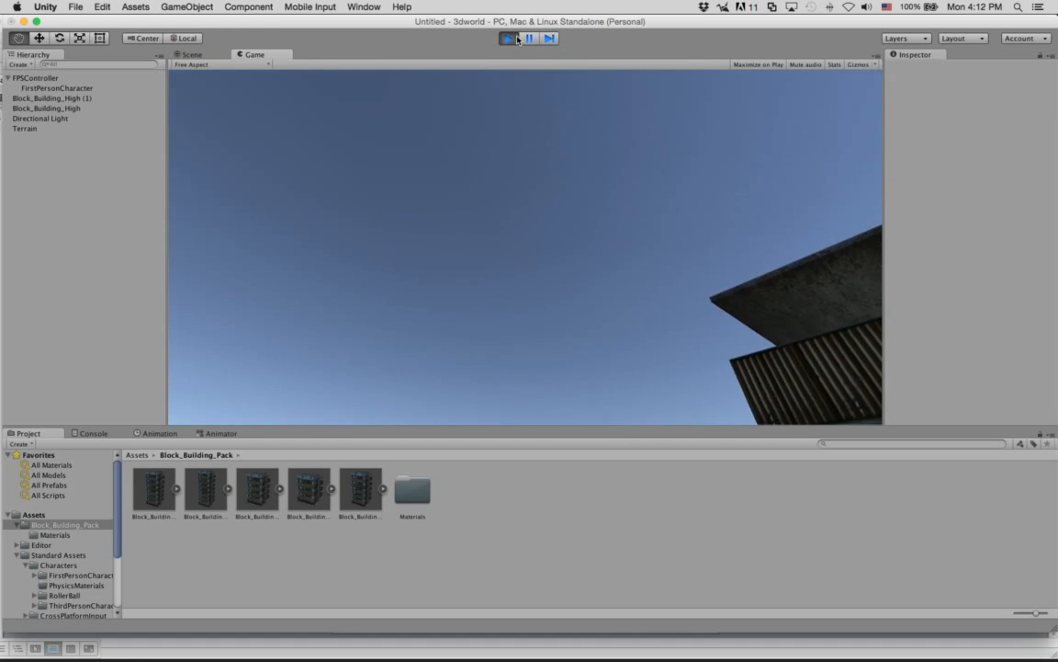
pyautogui.click(513, 39)
# Save the scene as Untitled in the Assets folder and show that folder's contents in the project.
pyautogui.click(76, 6)
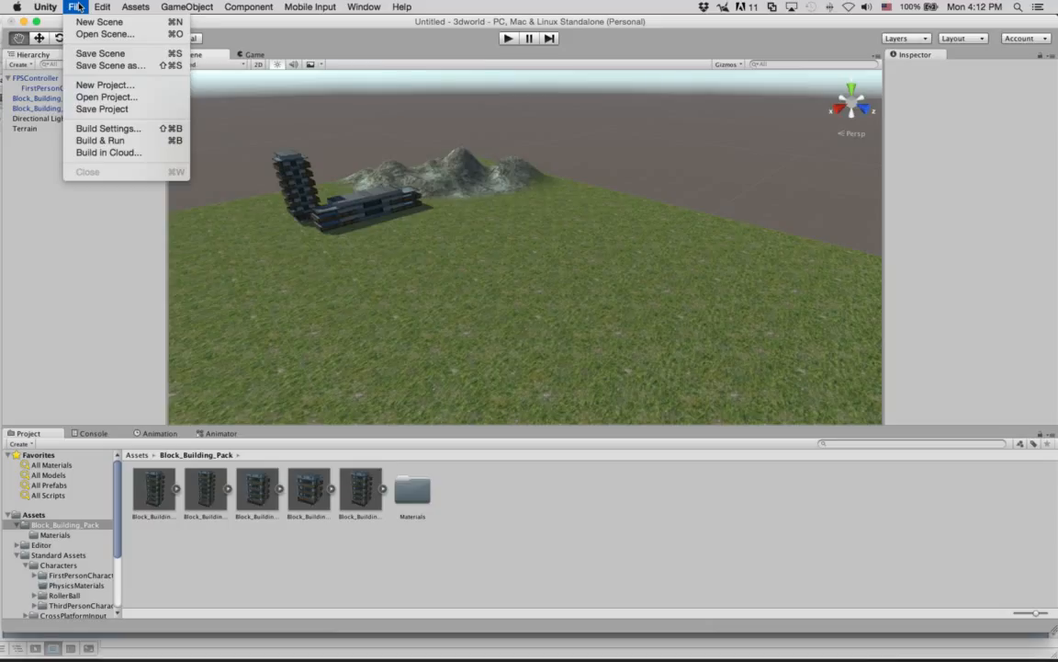
pyautogui.click(102, 53)
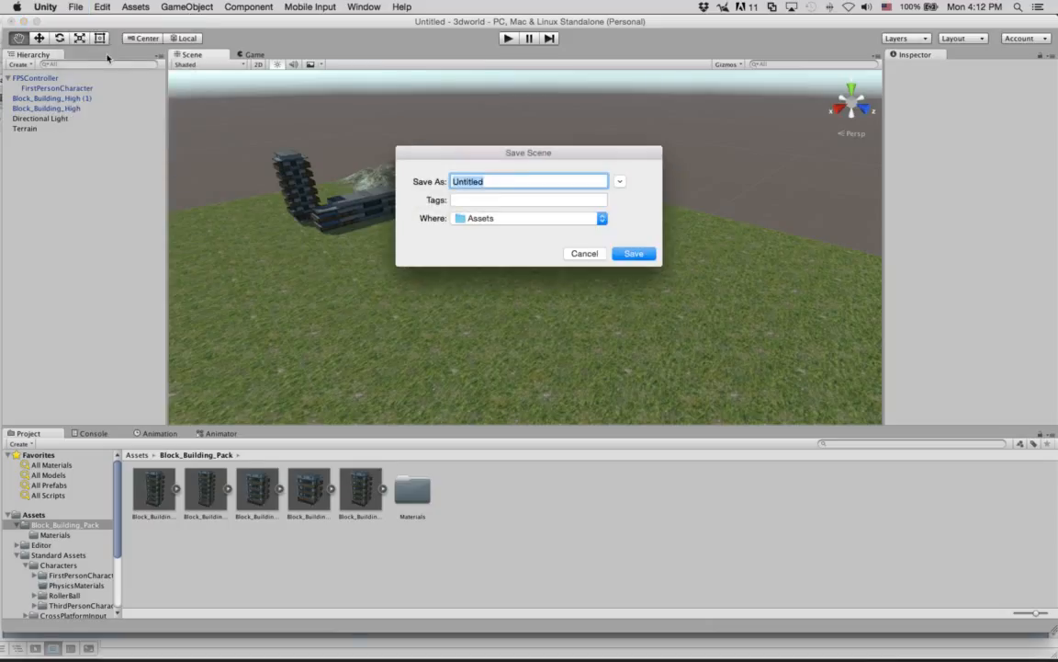
pyautogui.click(630, 255)
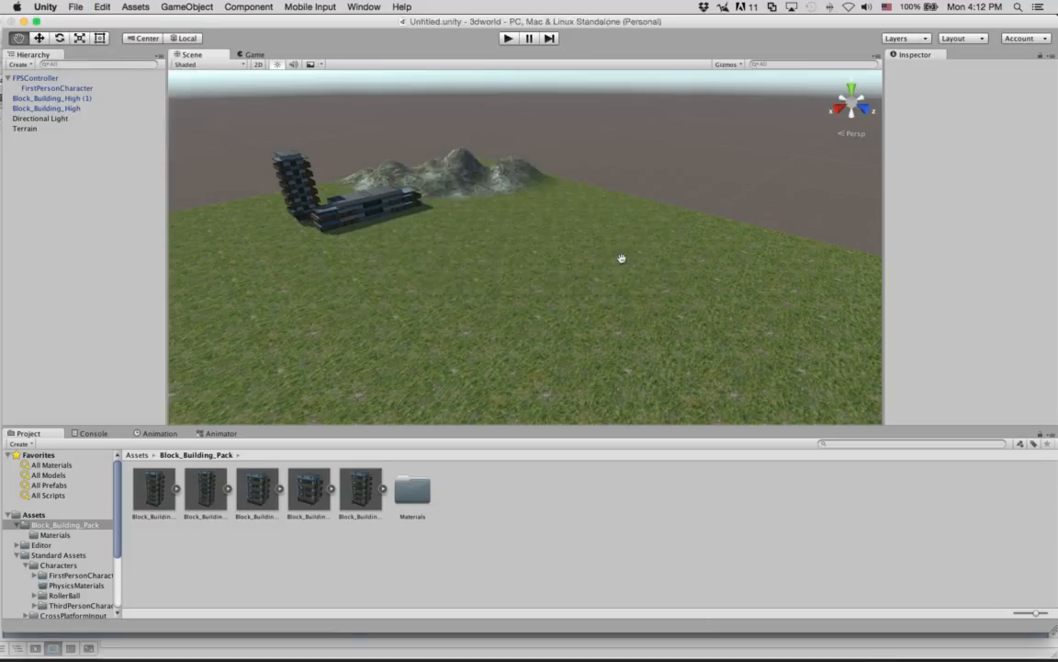
pyautogui.click(28, 516)
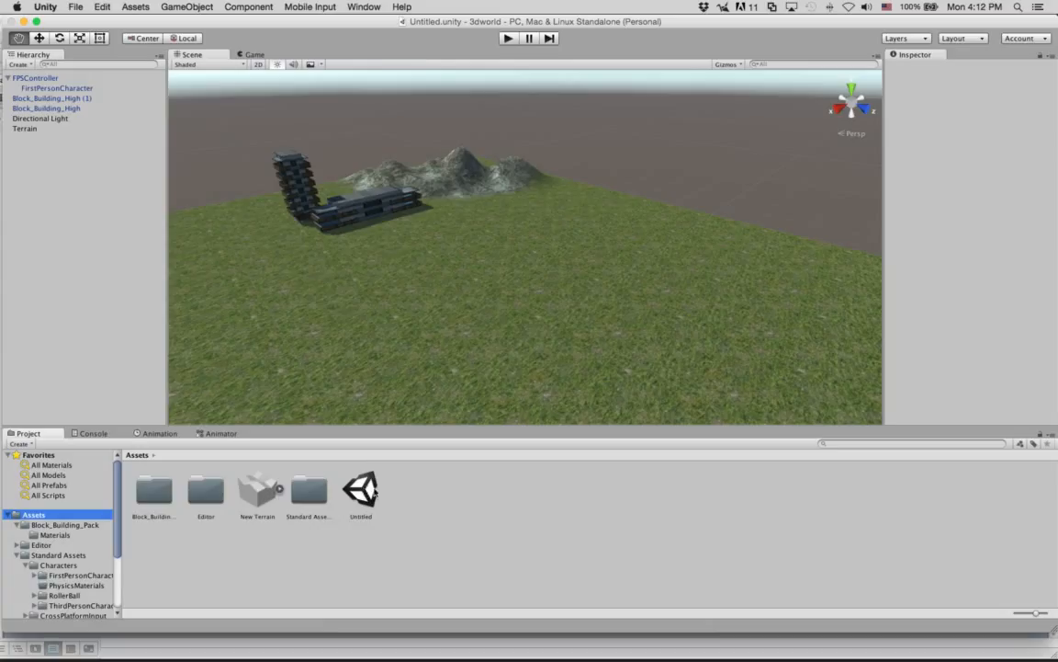
# Save the 3dworld project.
pyautogui.click(68, 7)
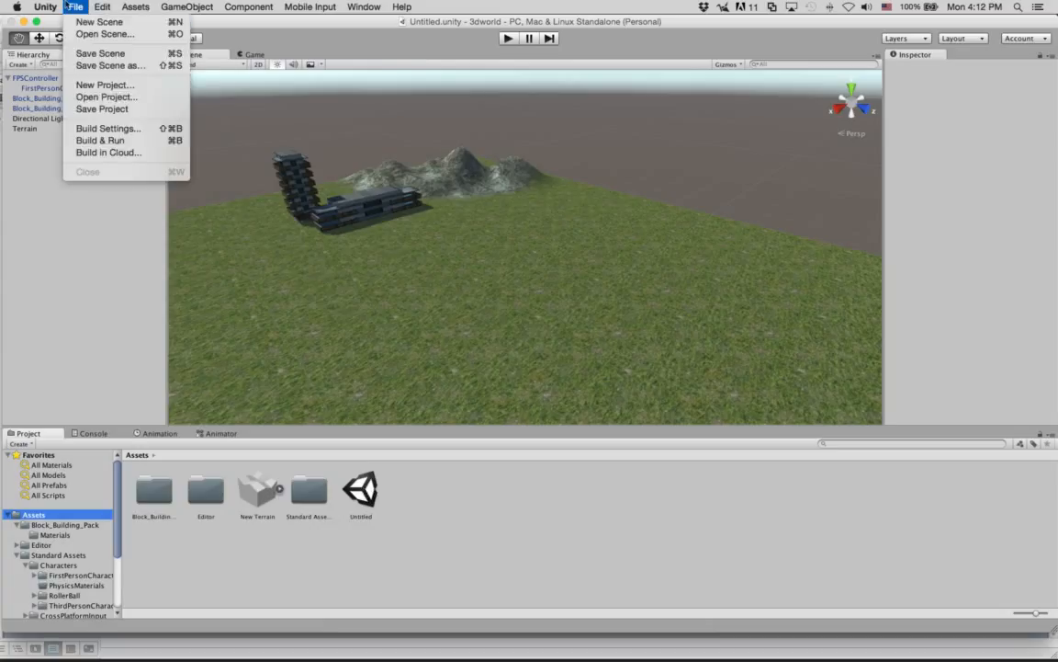
pyautogui.click(99, 108)
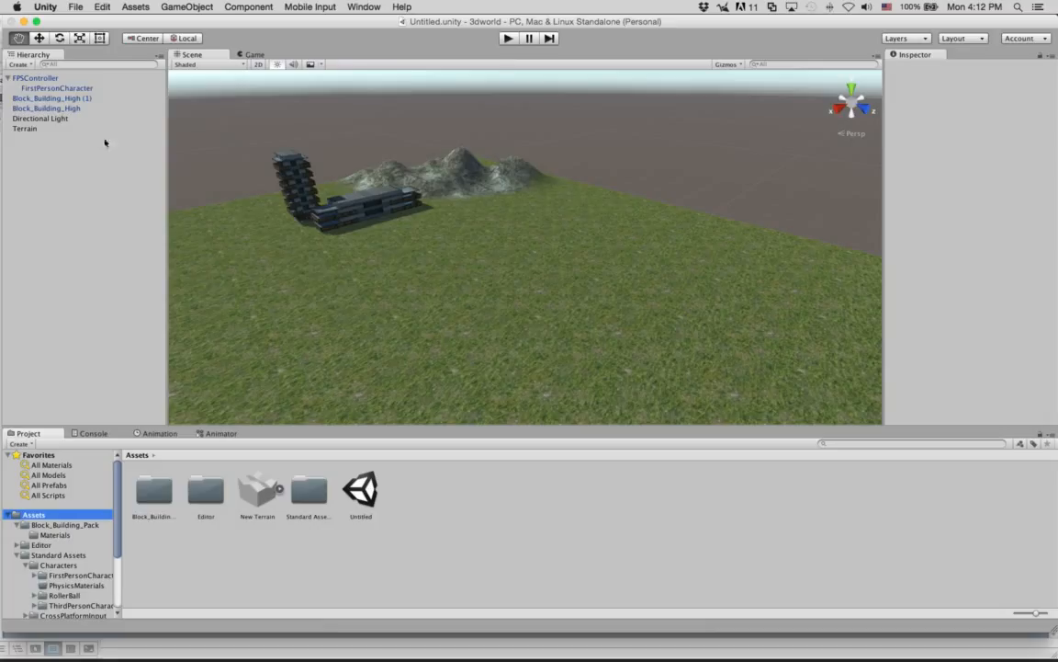
pyautogui.click(77, 7)
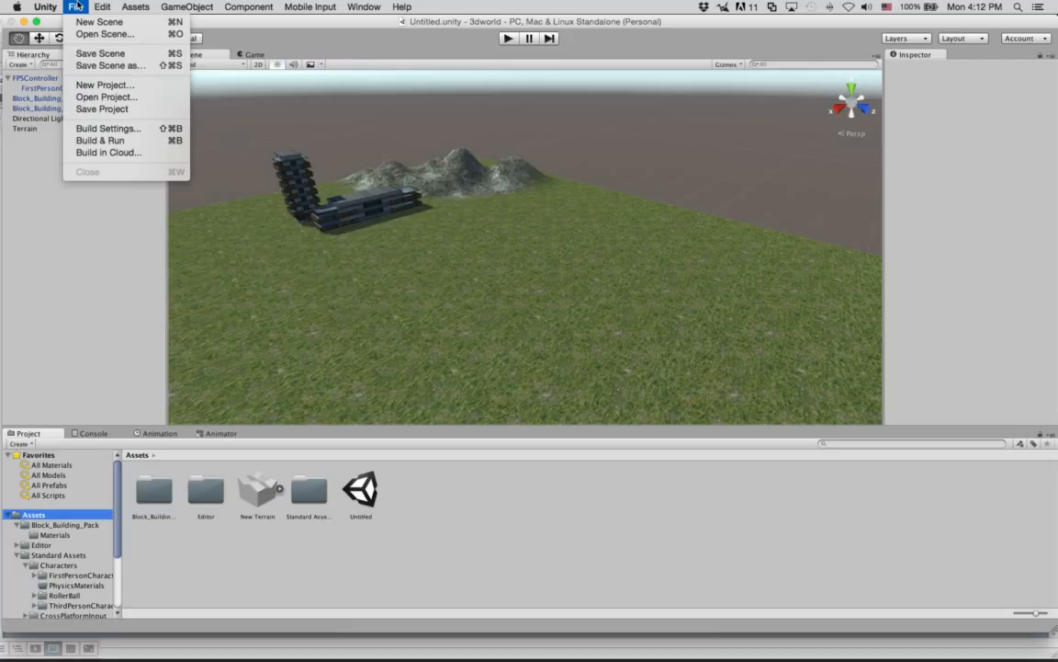
pyautogui.click(77, 6)
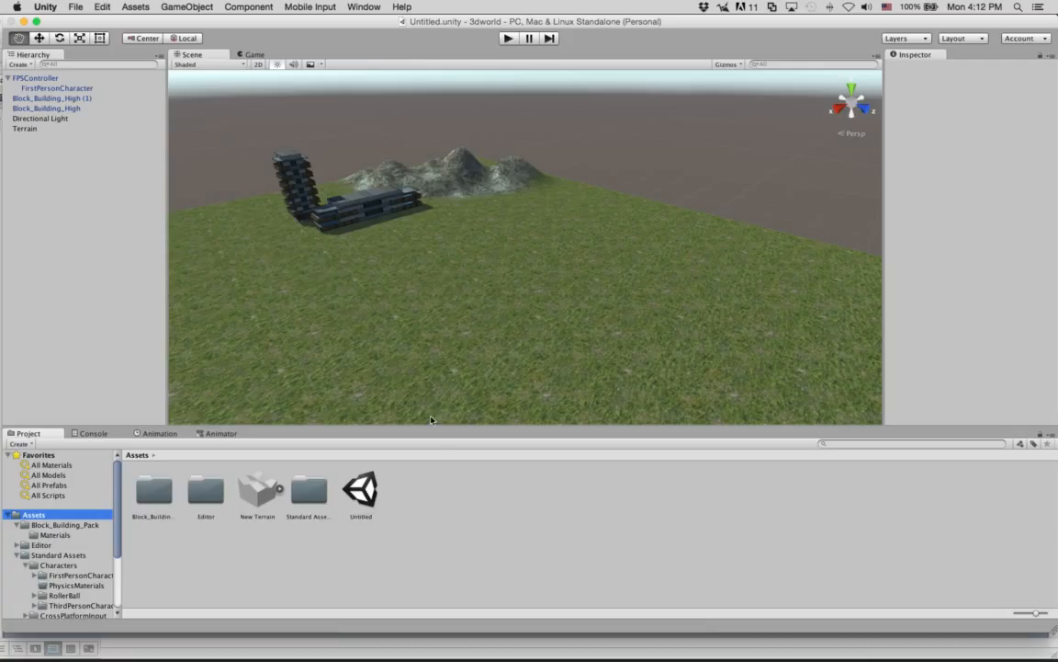
# Reveal the Untitled scene file in Finder to see where the project is stored, and return to Unity.
pyautogui.rightClick(363, 503)
pyautogui.rightClick(375, 501)
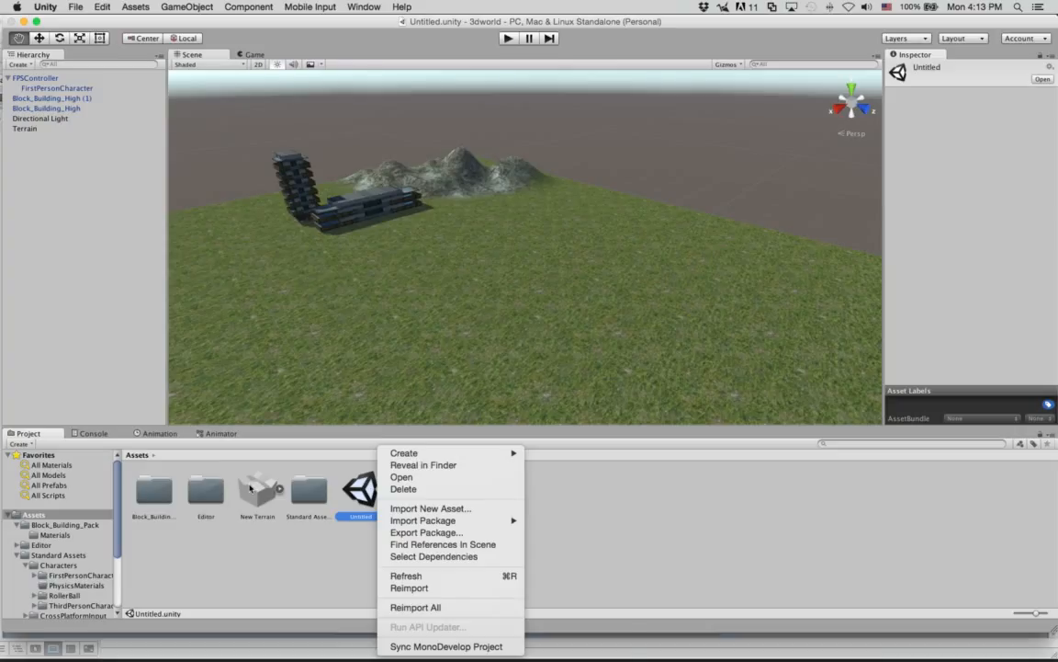
pyautogui.moveTo(458, 521)
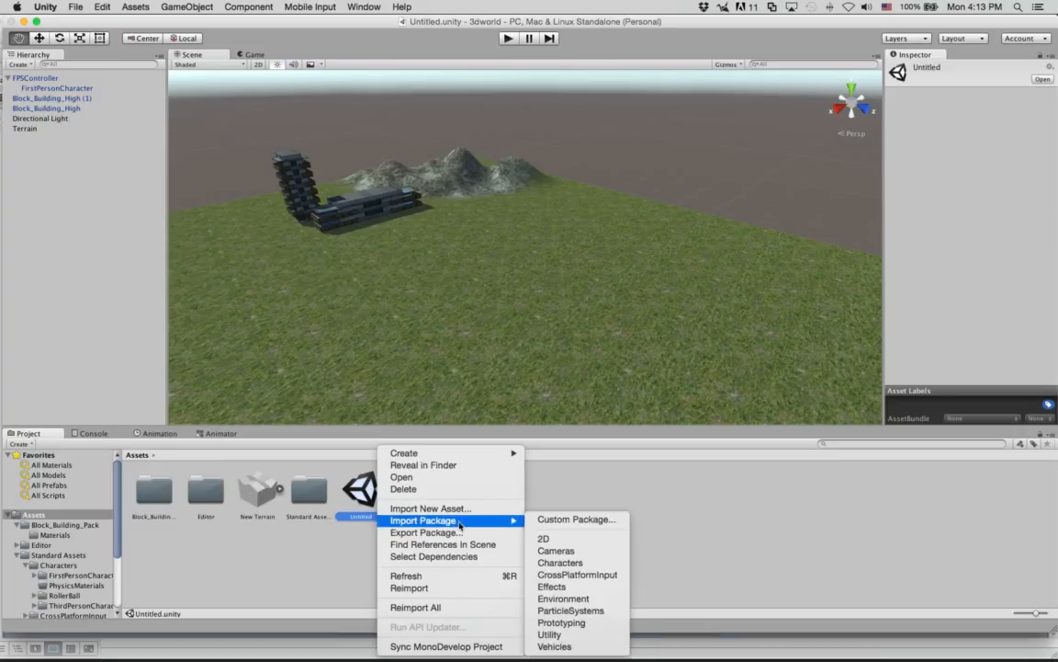
pyautogui.click(442, 466)
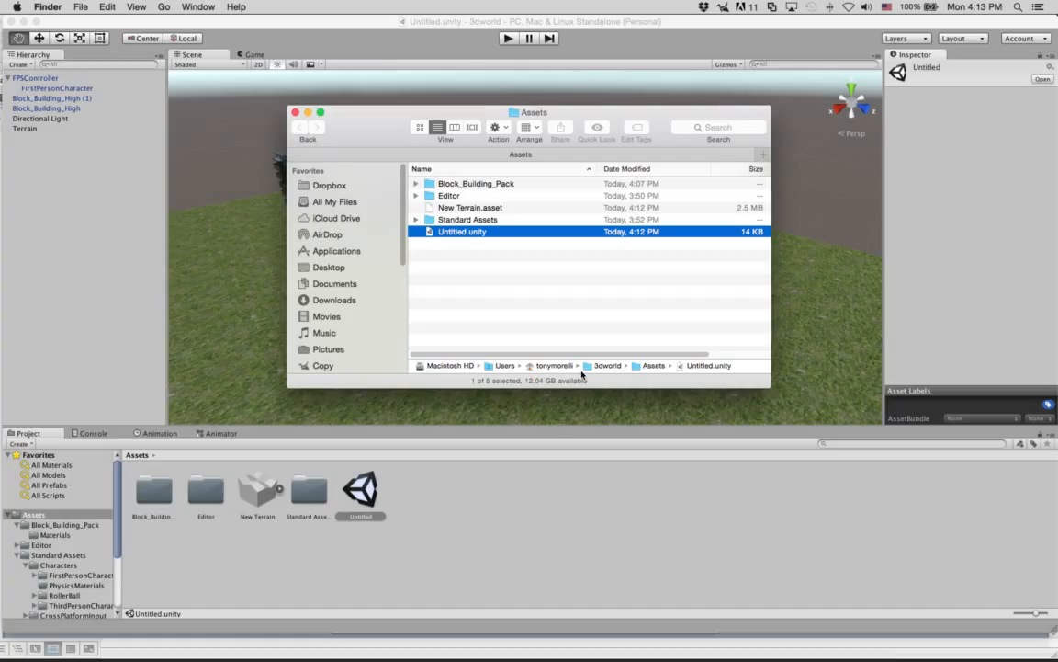
pyautogui.click(490, 486)
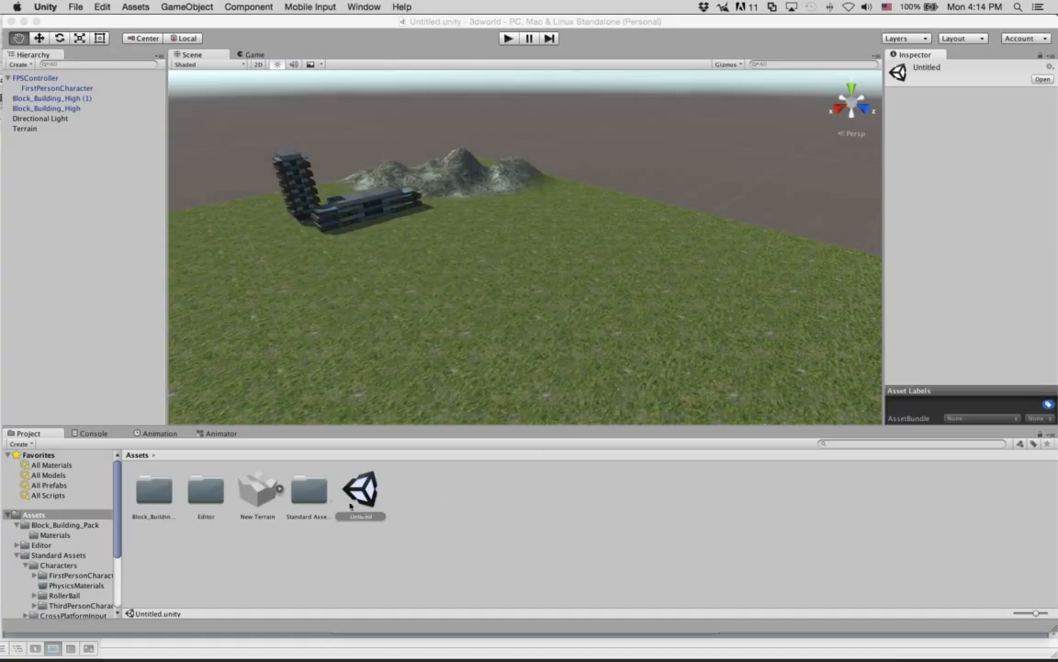